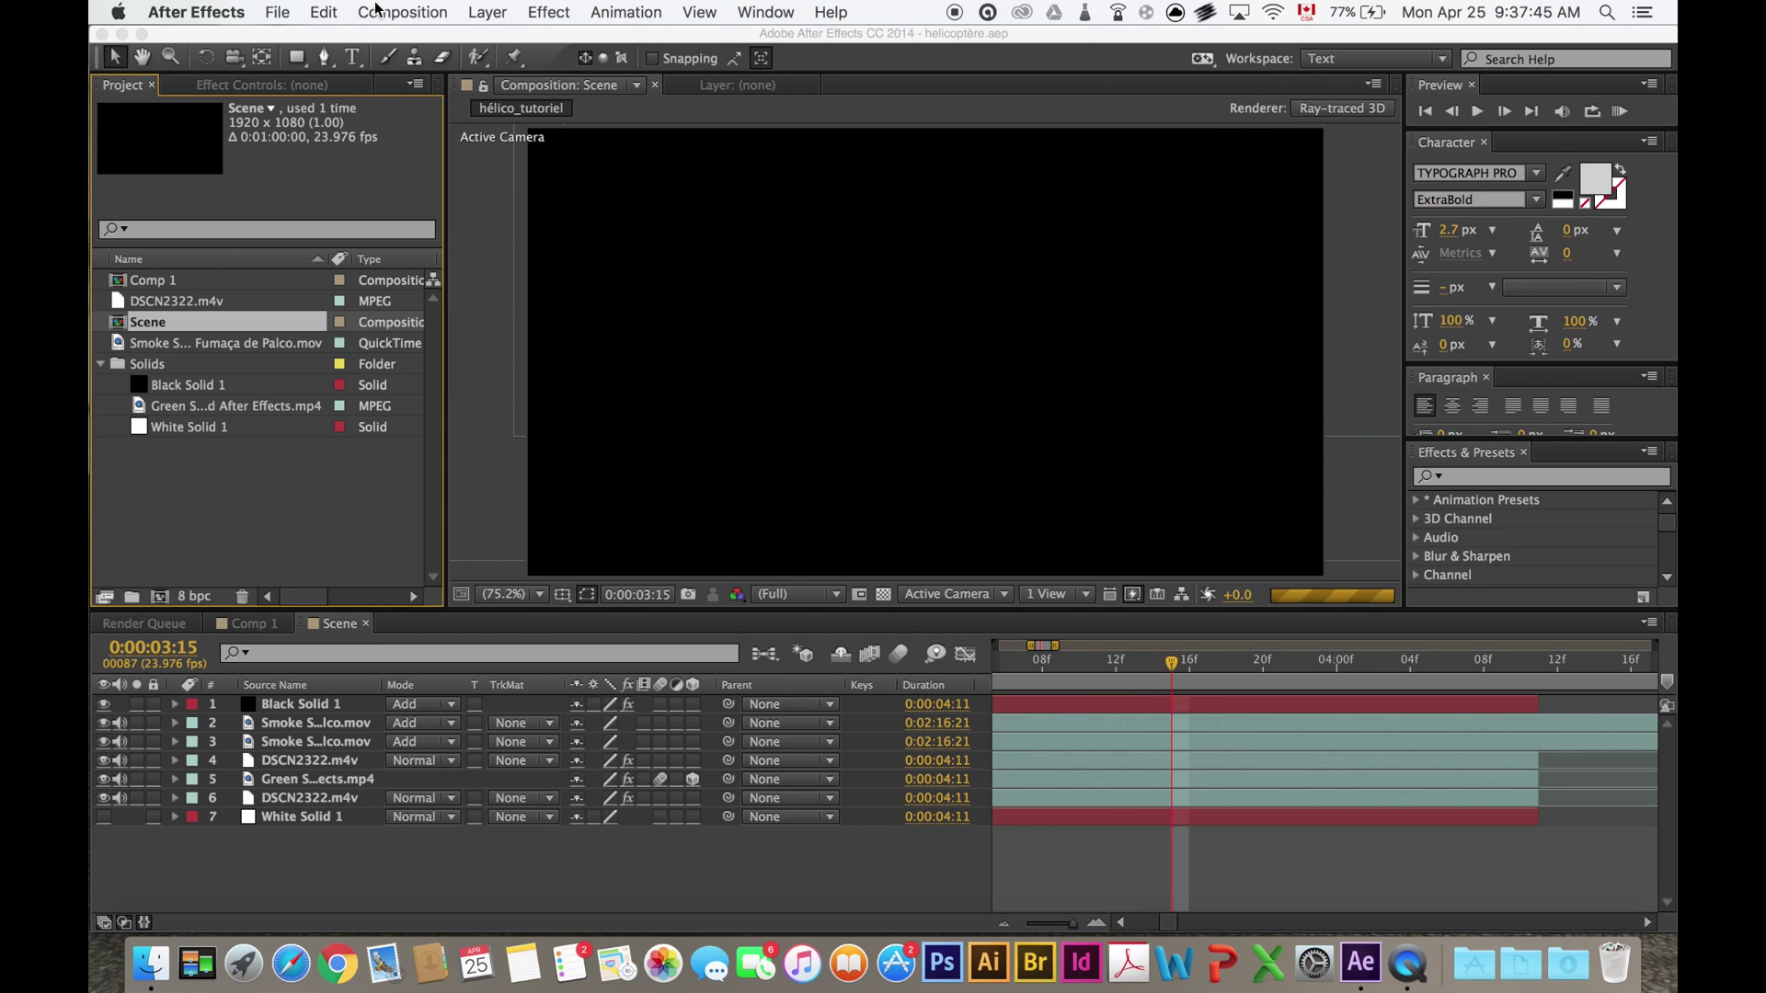
Create a new 1920 x 1080 composition named tutoriel_hélico.
left_click(394, 12)
left_click(395, 38)
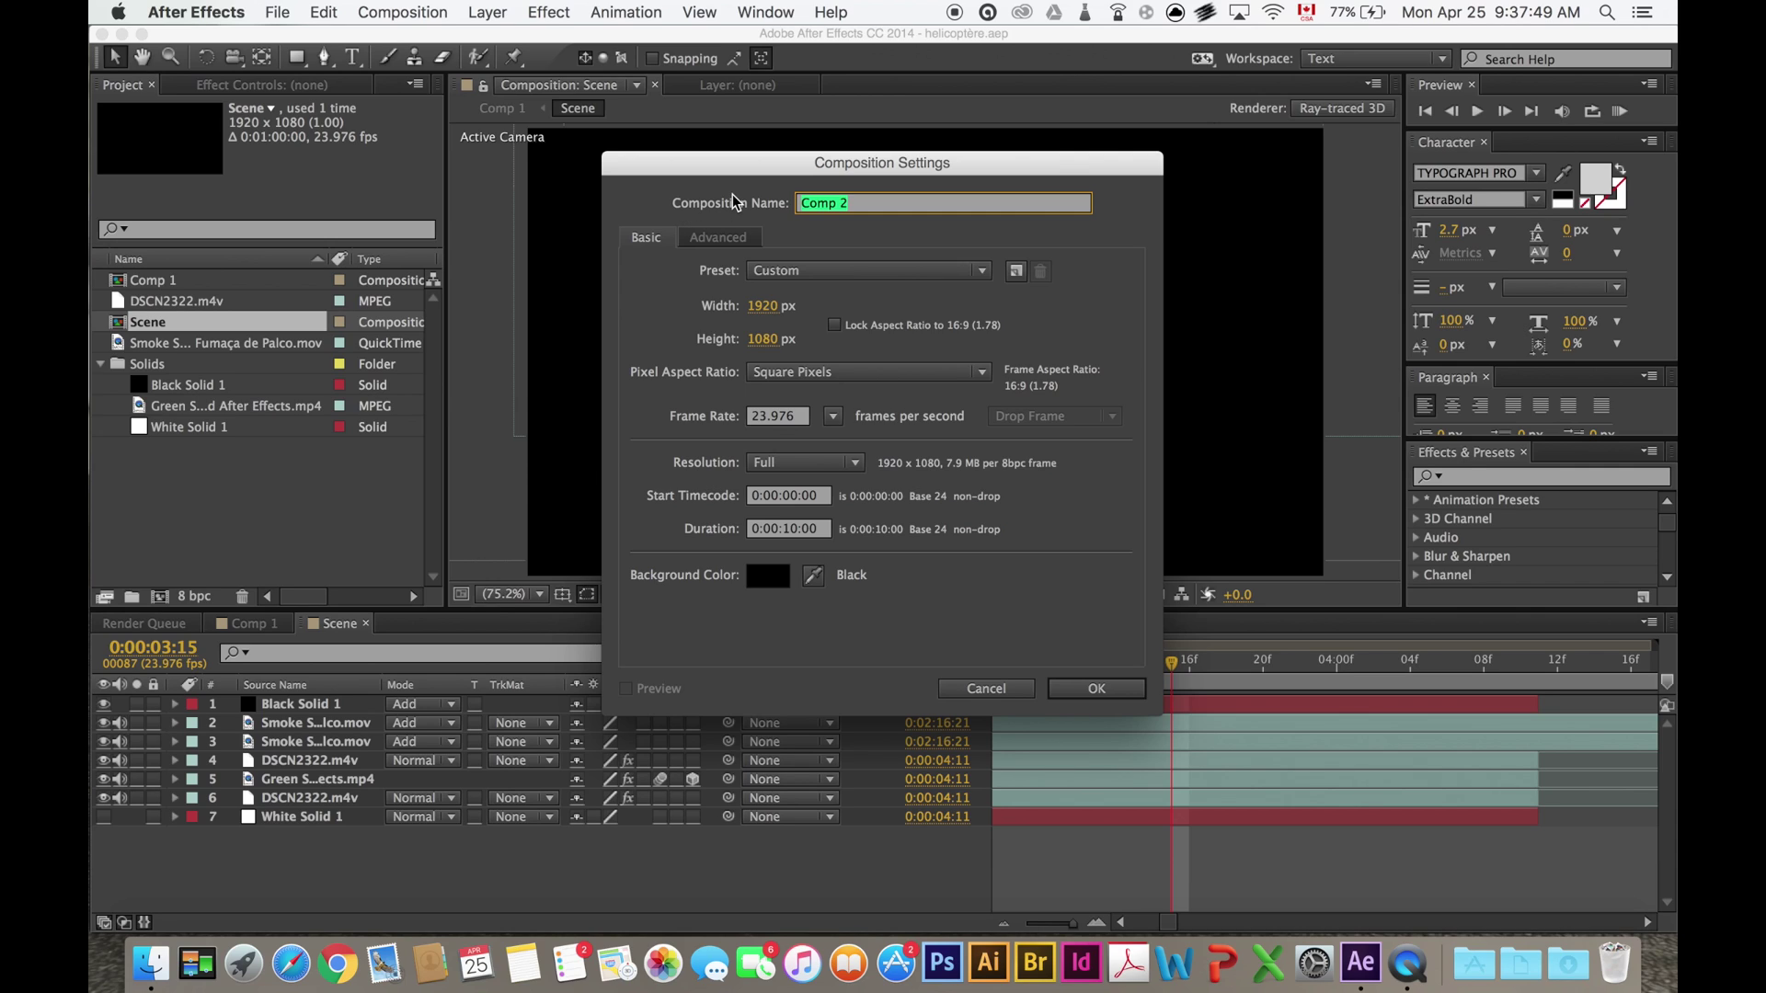
type("tutoriel_hélico")
key("Return")
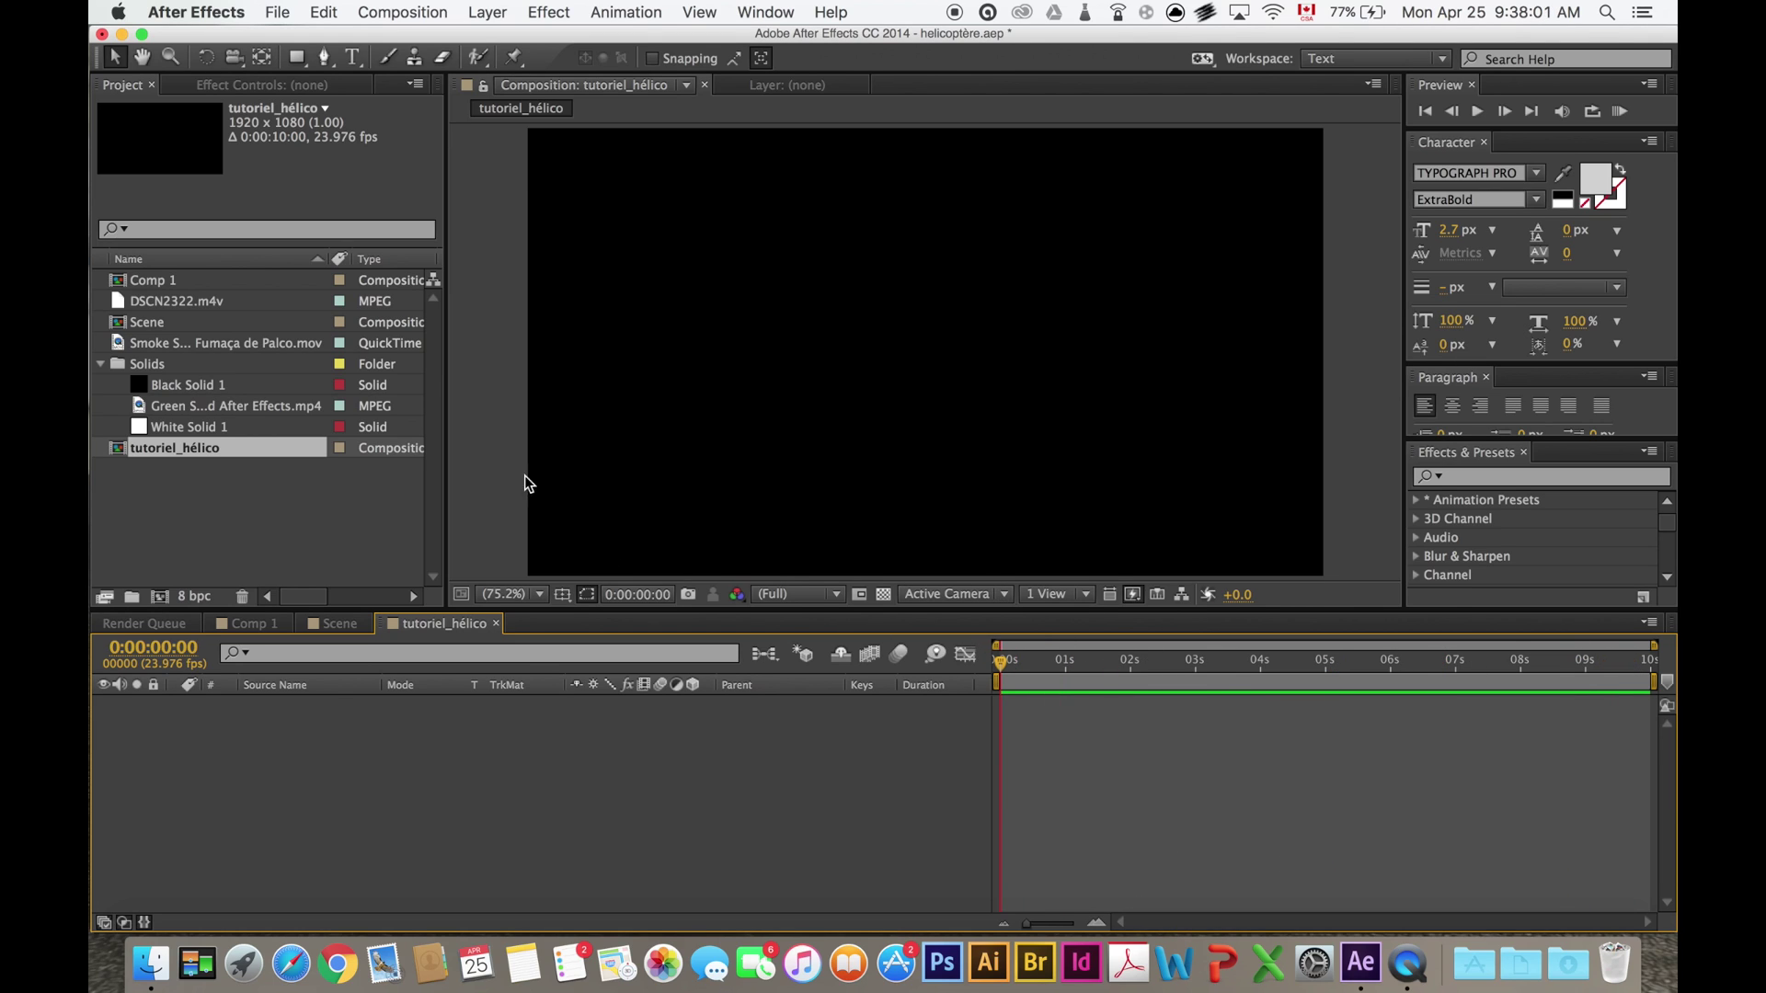
Add the DSCN2322.m4v footage to the composition and trim its opening so the walking man appears from the first frame.
left_click(188, 306)
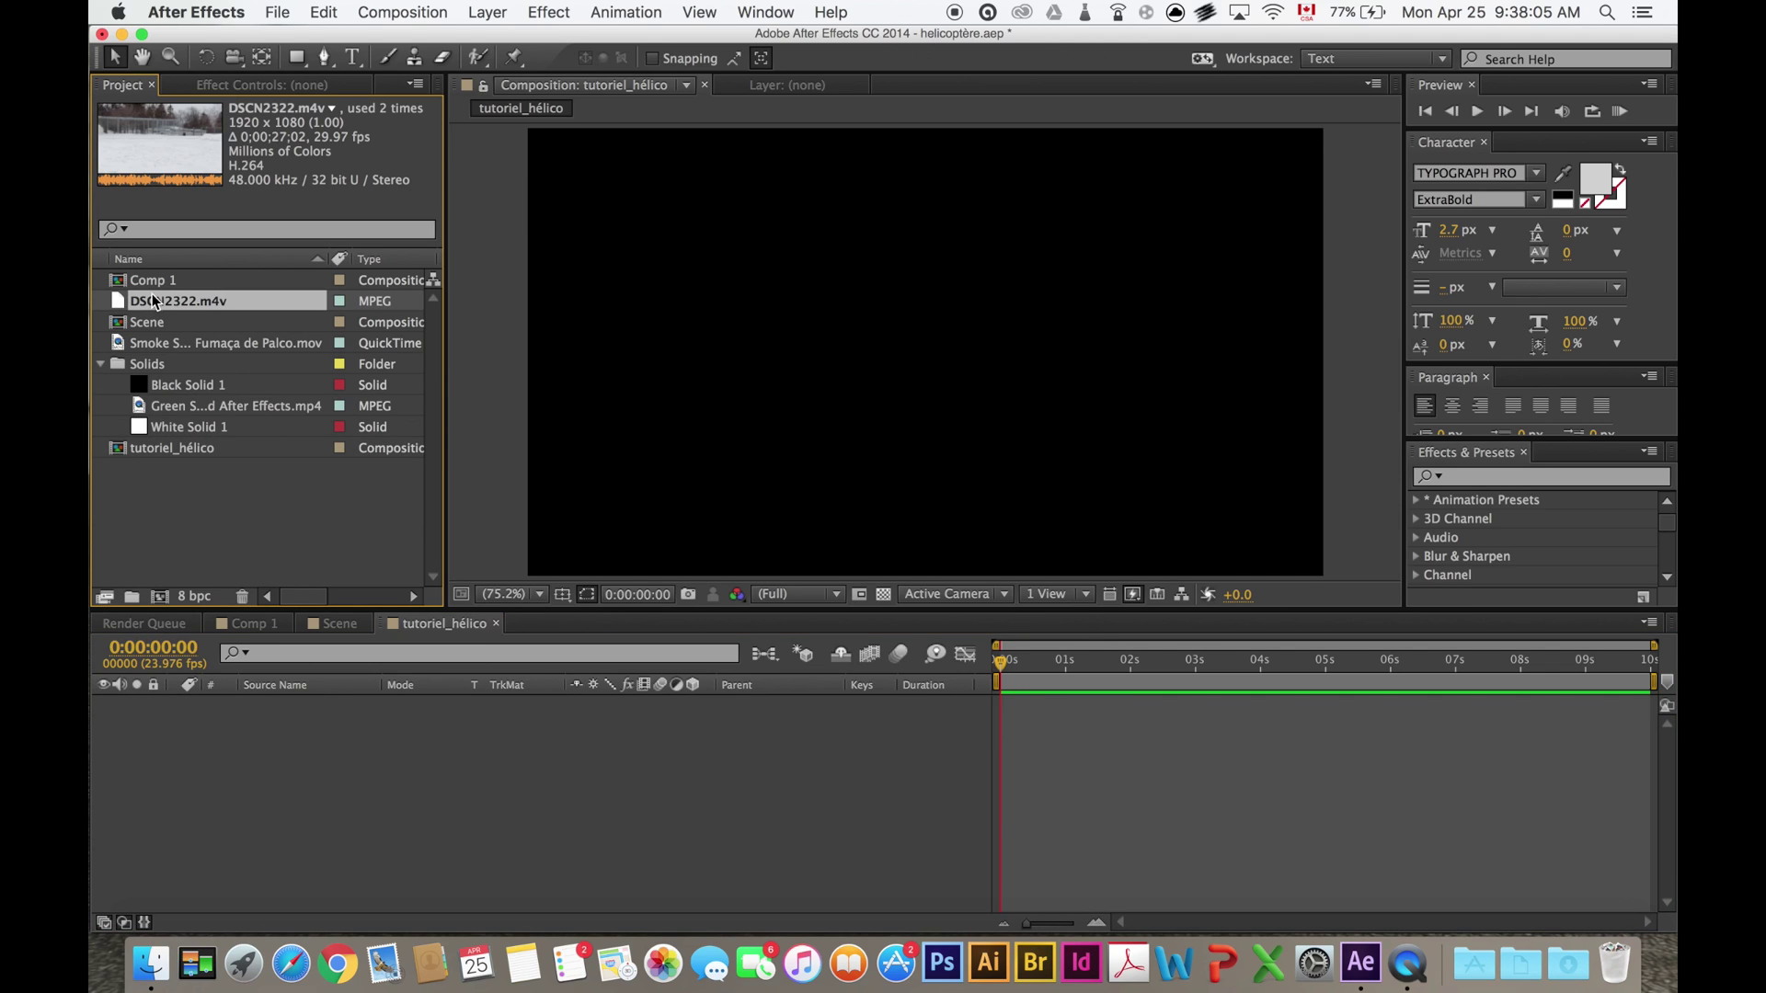
left_click_drag(210, 324, 306, 703)
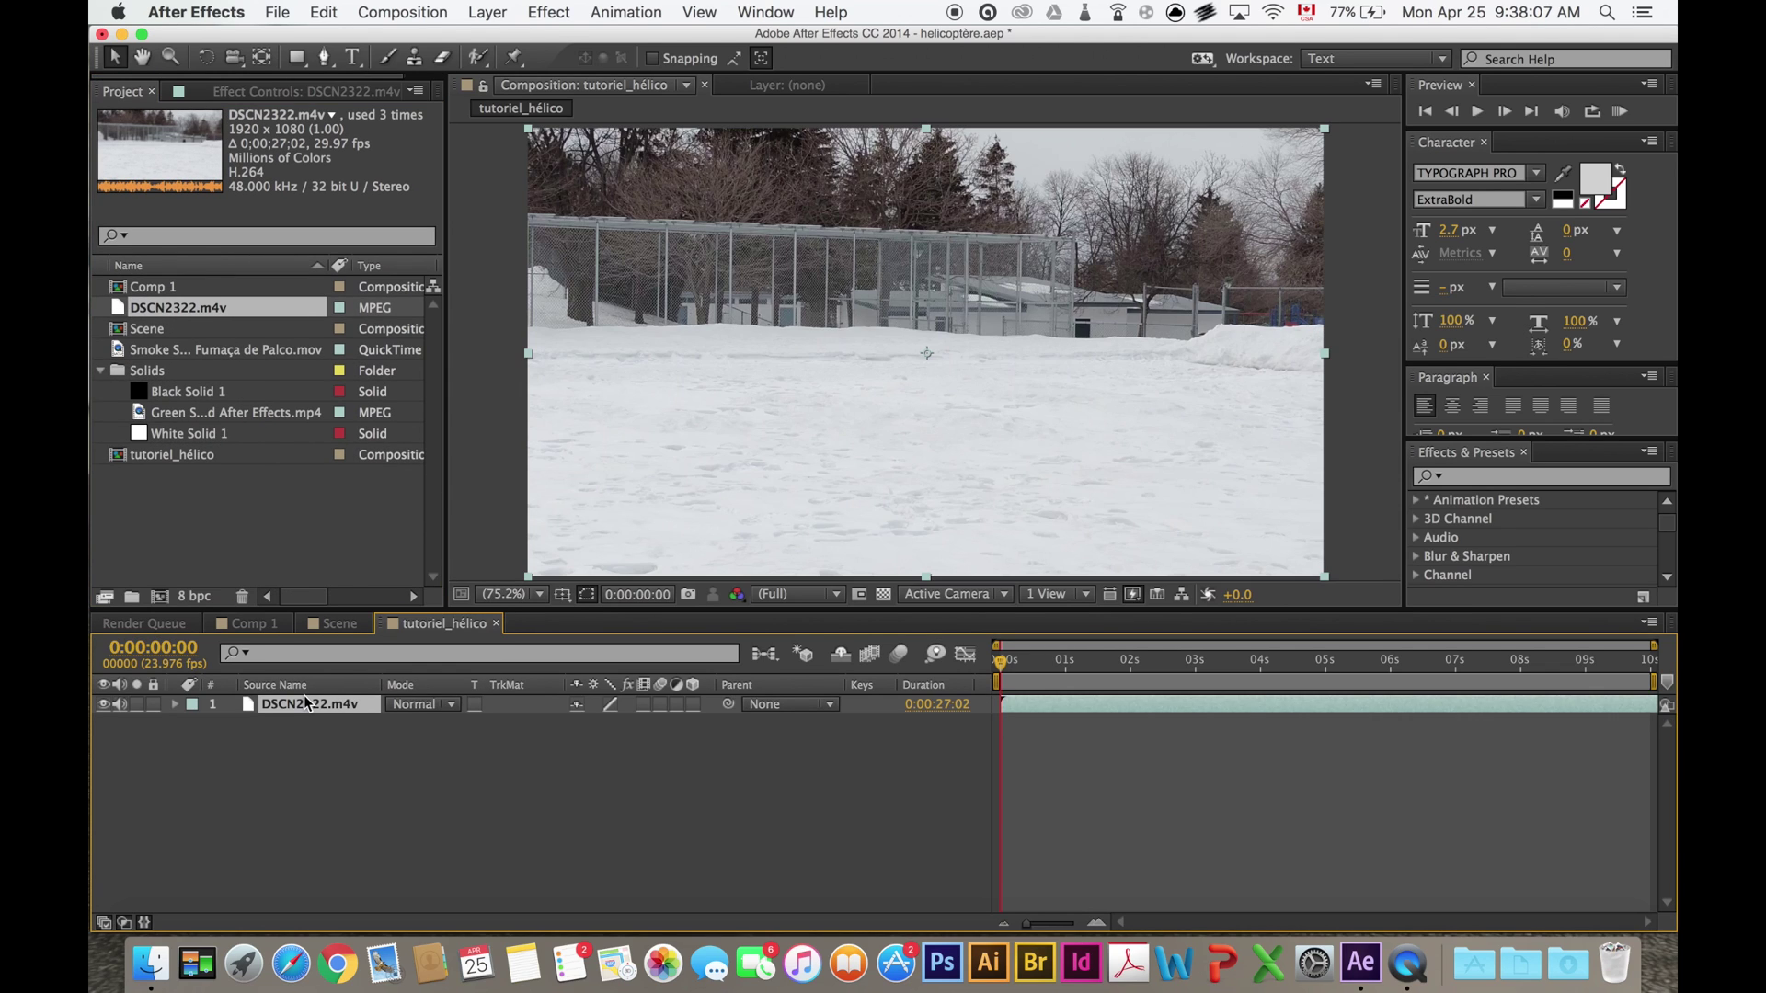
left_click_drag(1006, 670, 1615, 666)
left_click_drag(997, 698, 1287, 659)
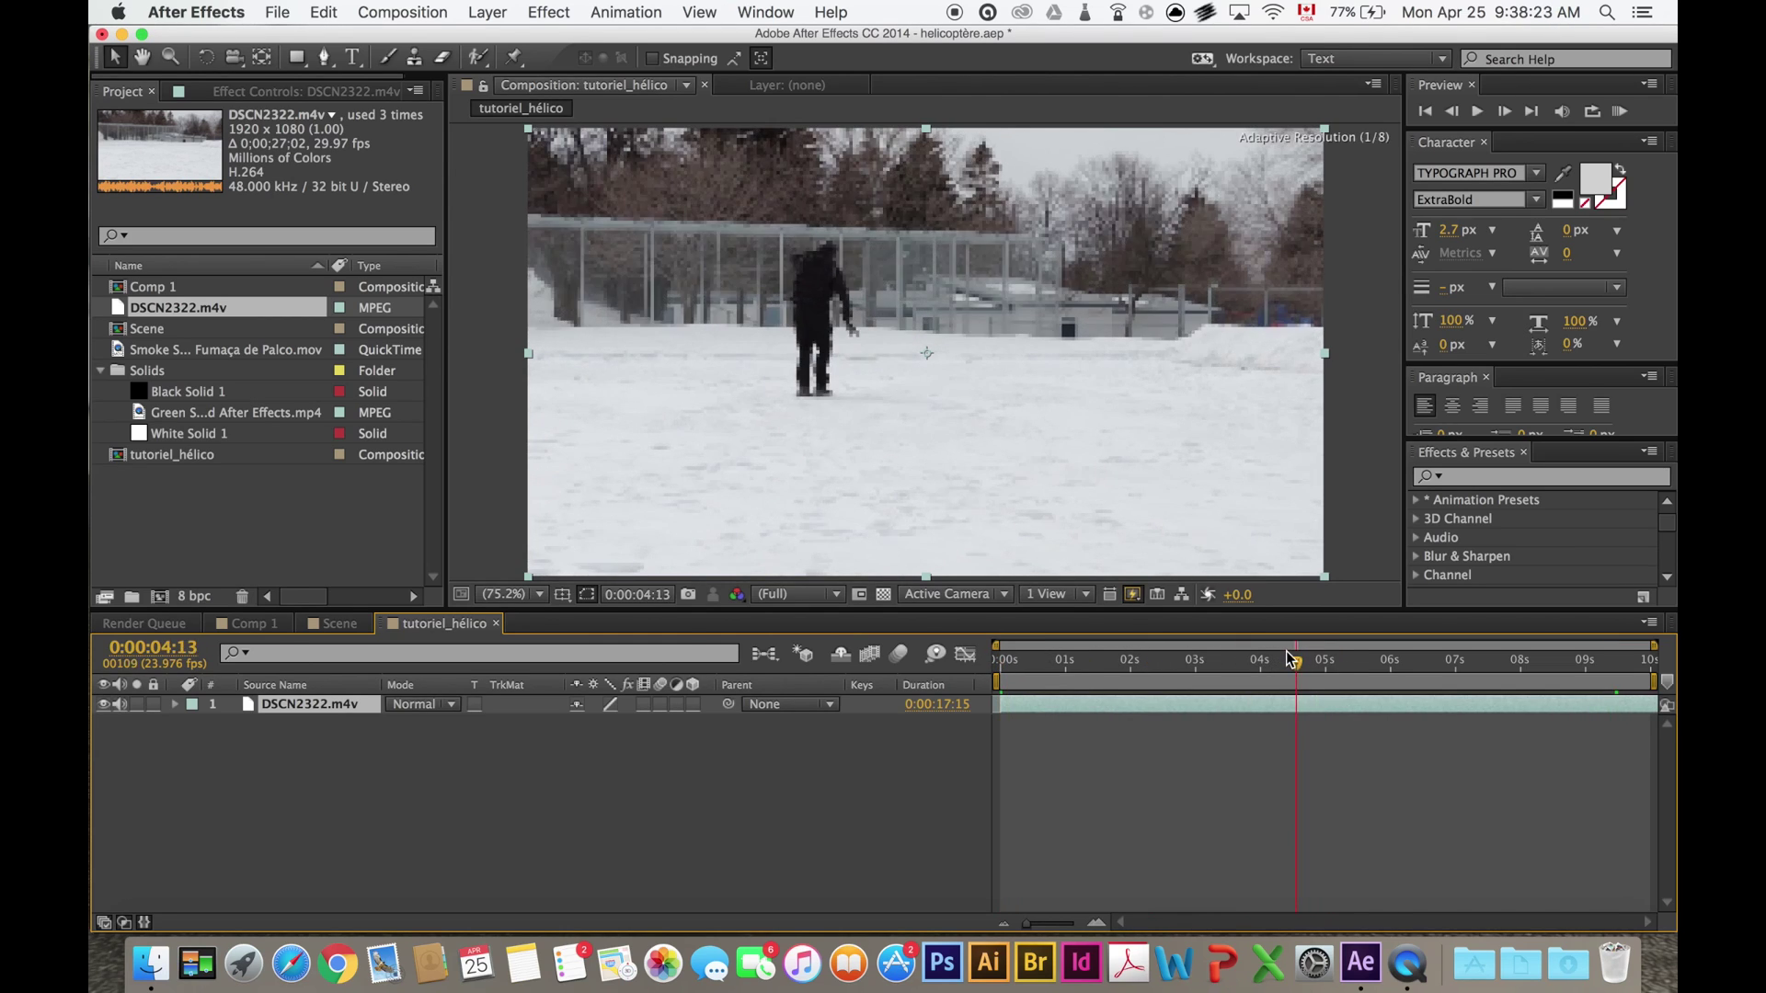
mouse_move(1002, 703)
left_mouse_down()
mouse_move(1279, 710)
mouse_move(1014, 710)
left_mouse_up()
left_click(1386, 651)
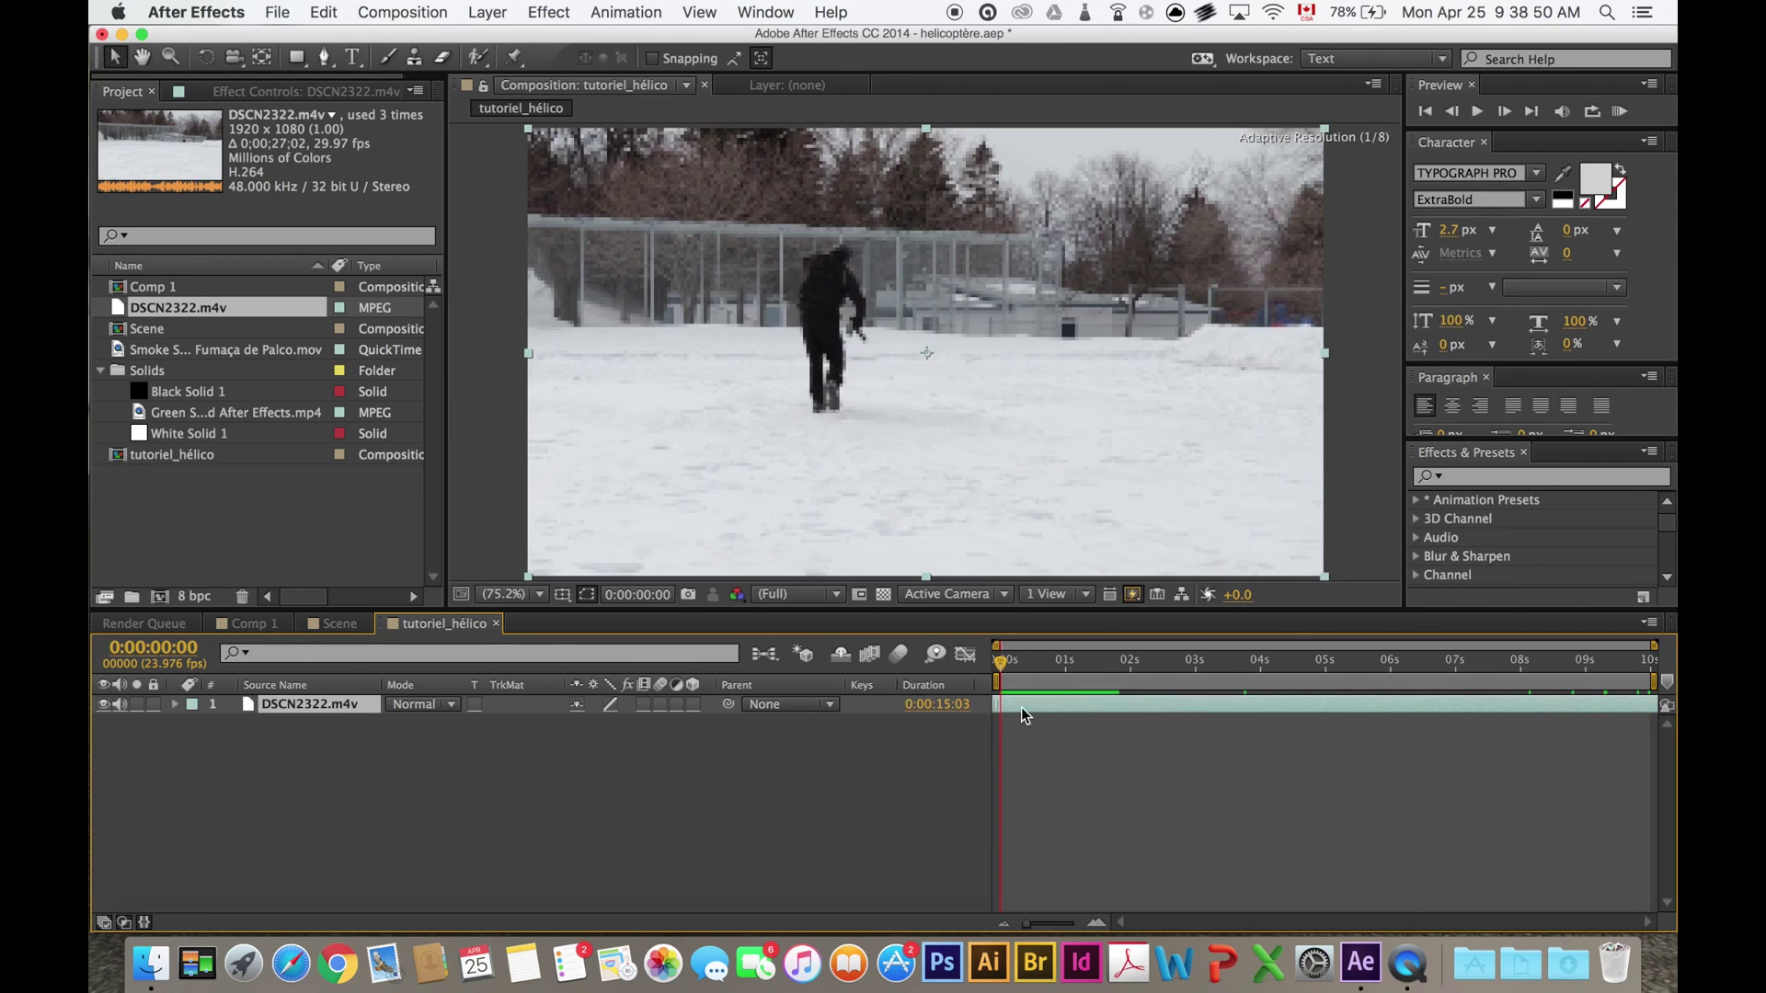
Cut the DSCN2322.m4v layer at 0:00:05:00, remove everything after it, and return to the composition's start.
left_click(324, 12)
left_click(368, 33)
left_click(1327, 641)
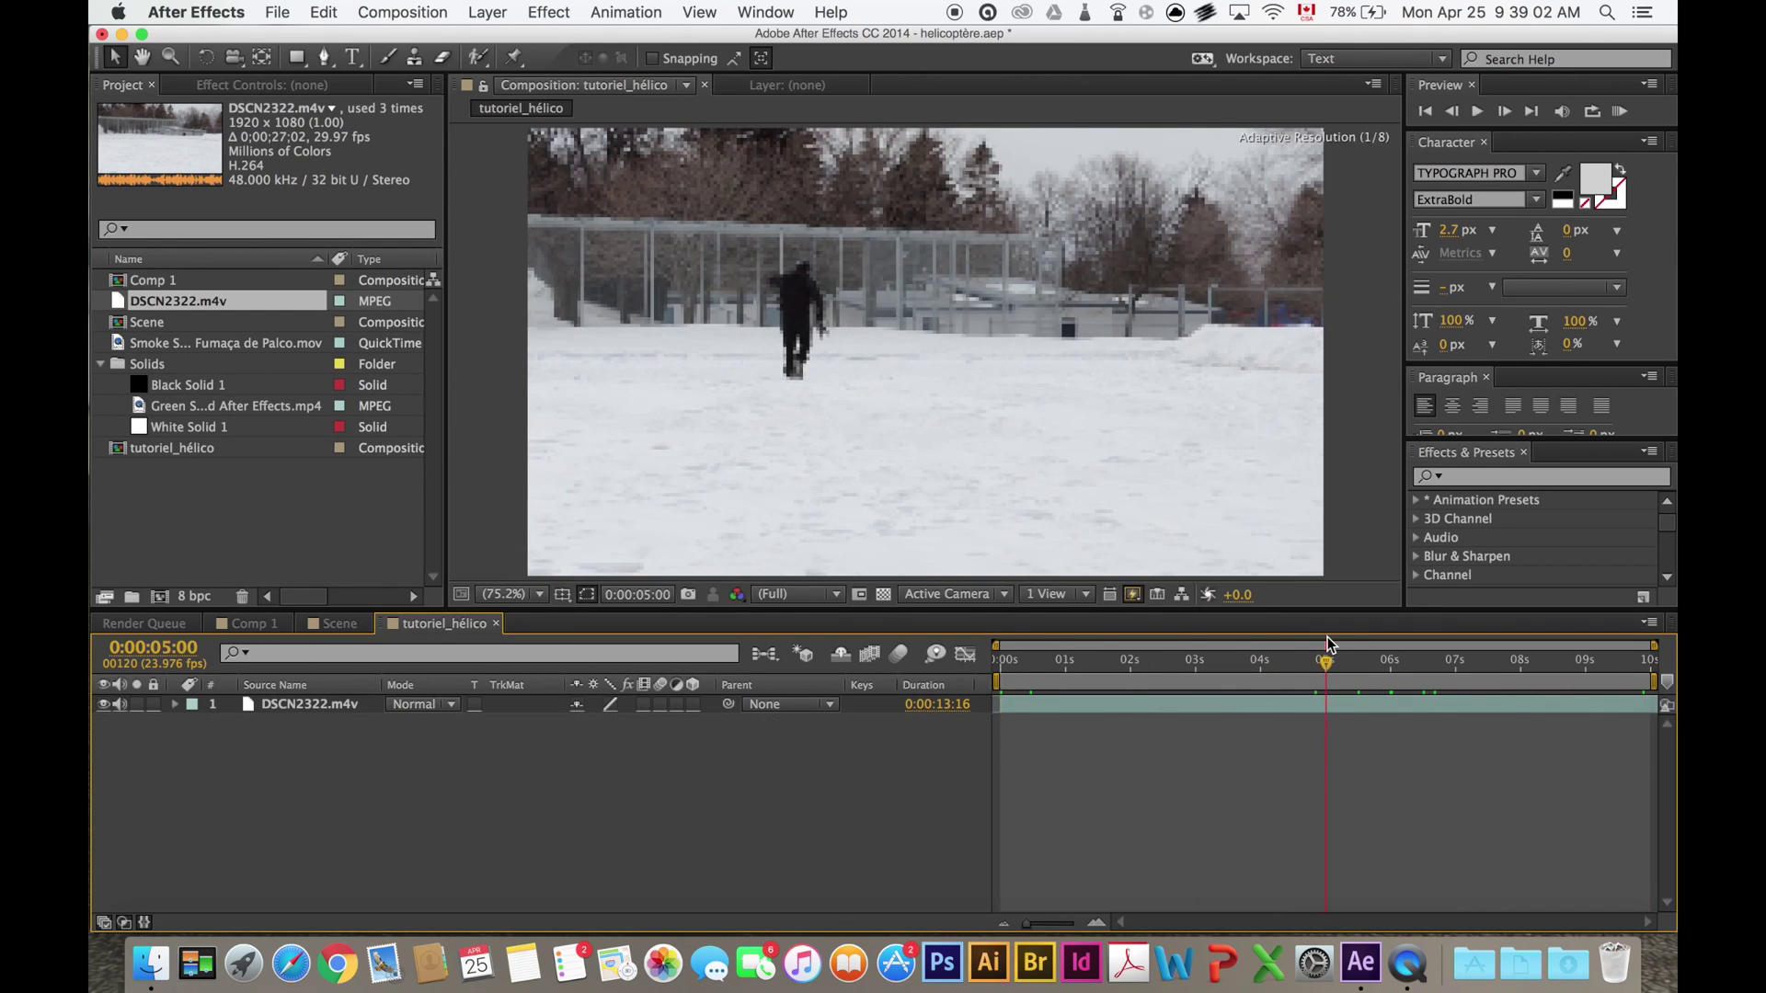
left_click(324, 12)
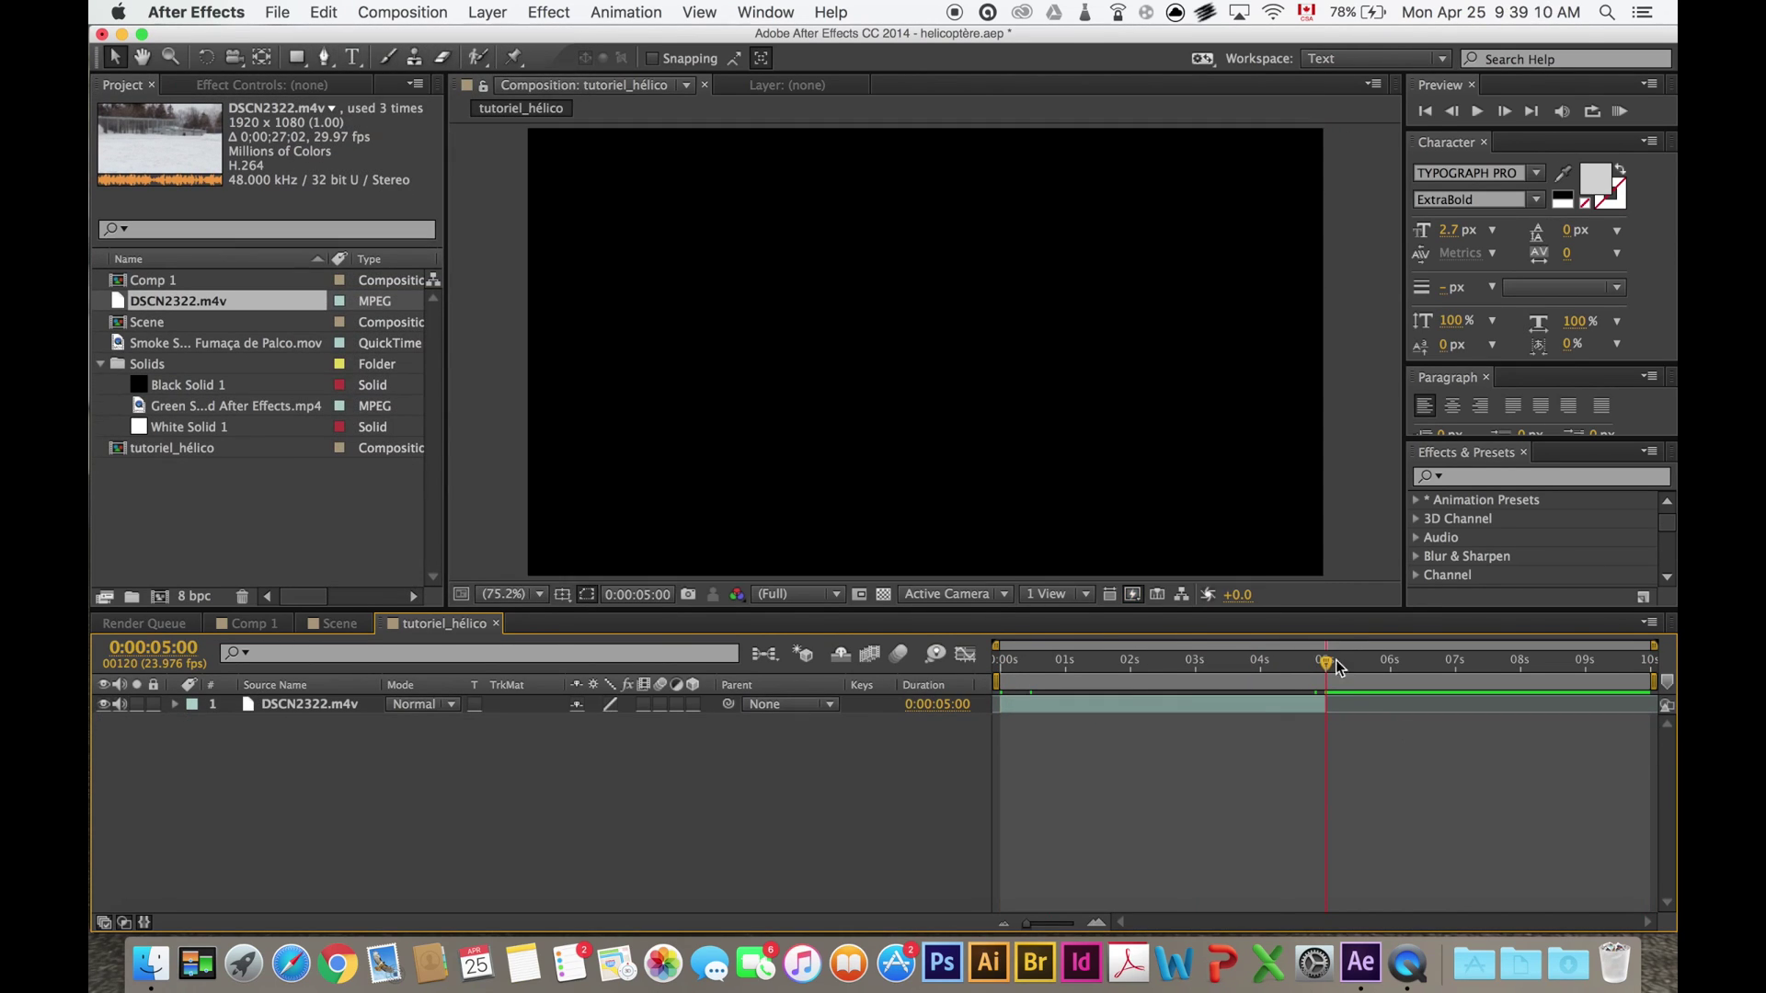
left_click(368, 220)
key("Home")
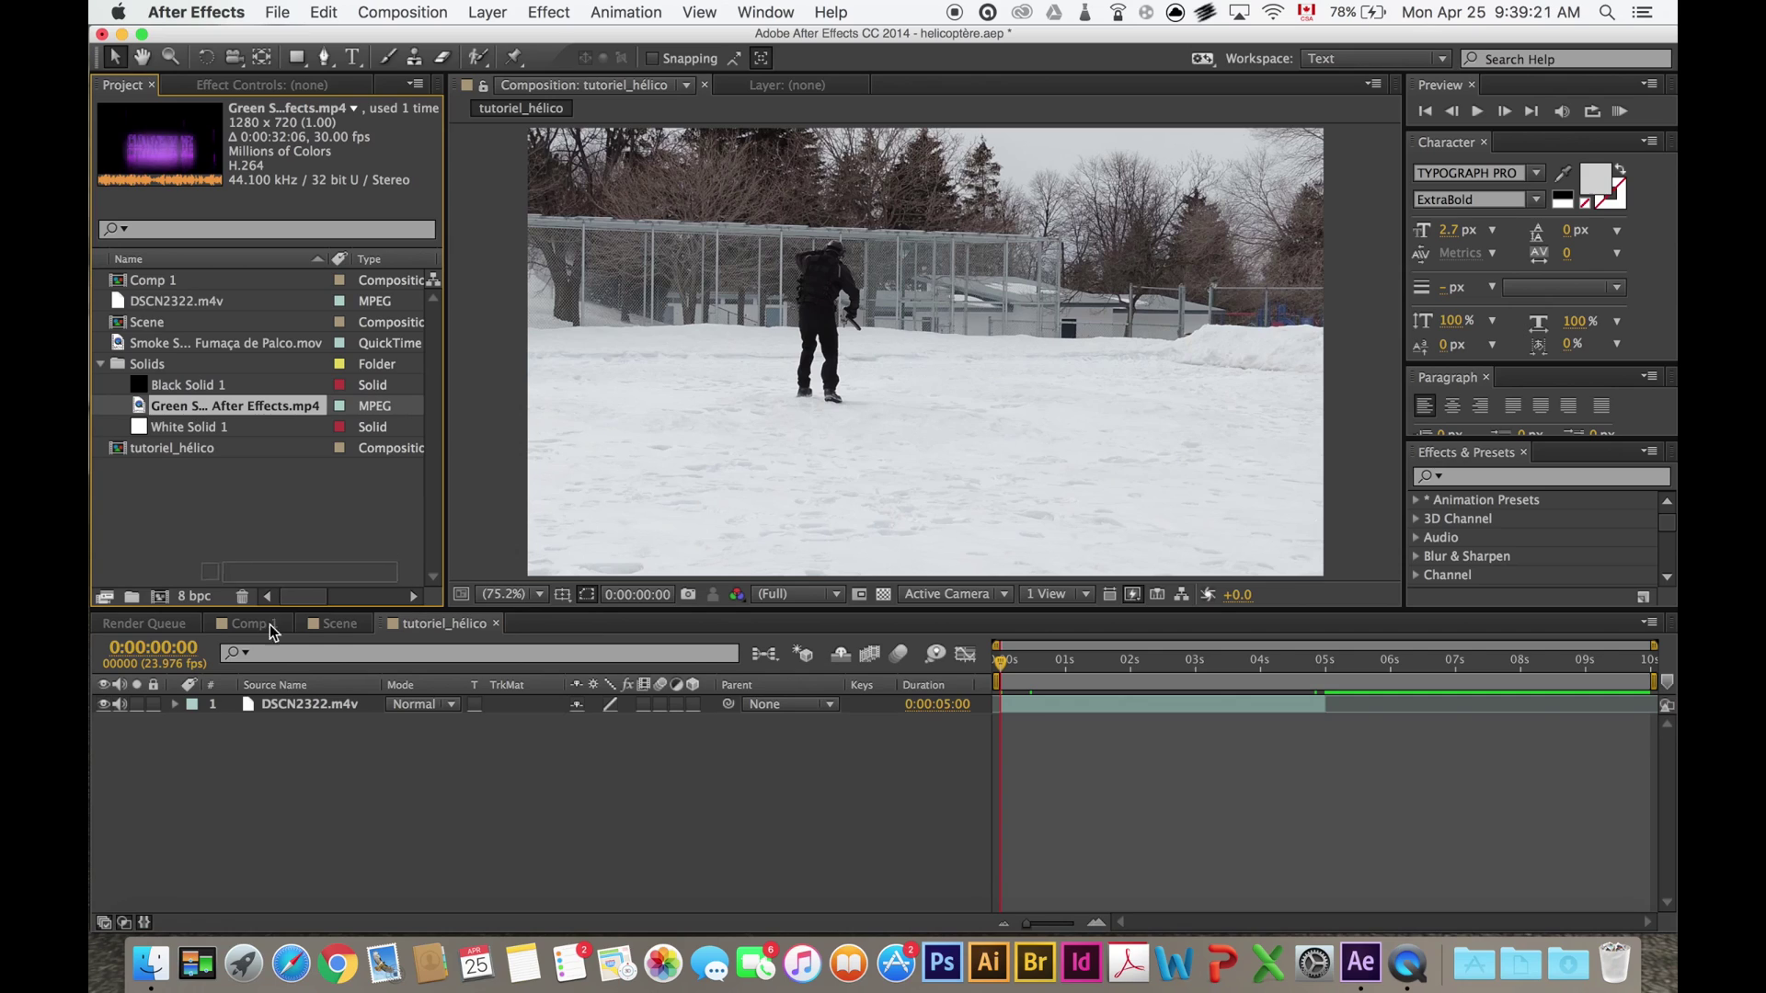
Add the green-screen helicopter clip above the footage and split it at 0:00:00:01 to separate its title intro.
left_click_drag(200, 412, 283, 716)
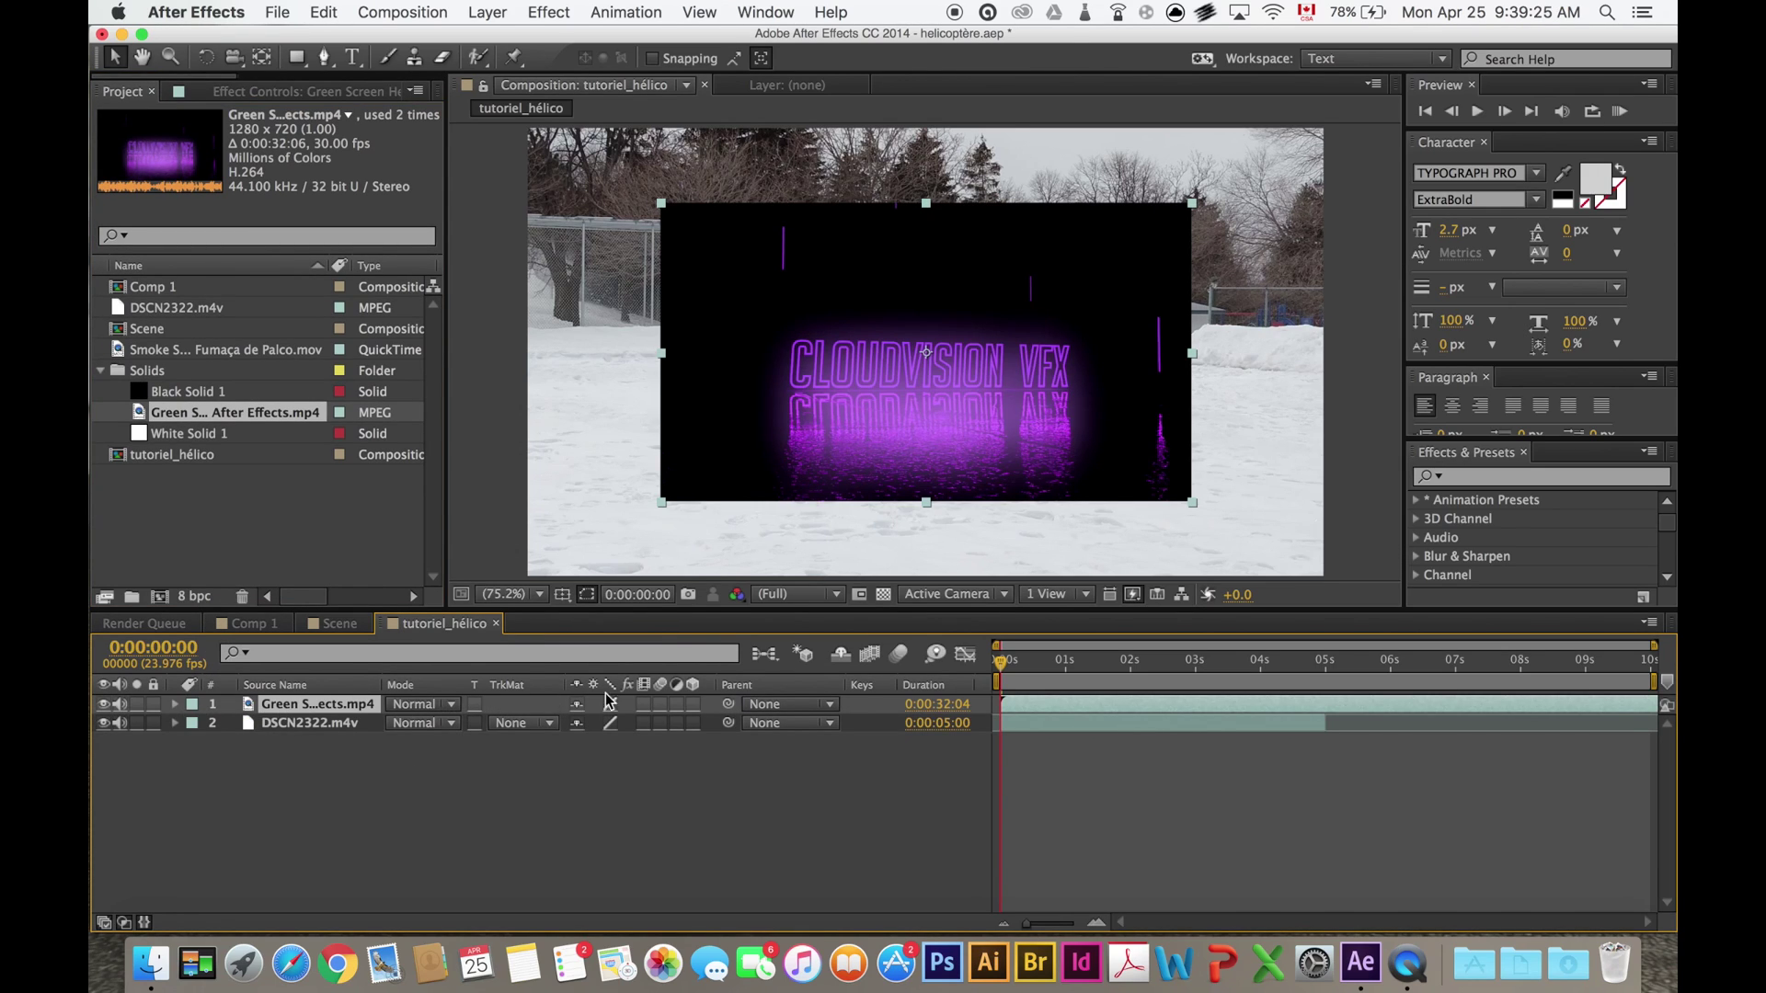
mouse_move(1003, 704)
left_mouse_down()
mouse_move(1157, 704)
mouse_move(1003, 705)
left_mouse_up()
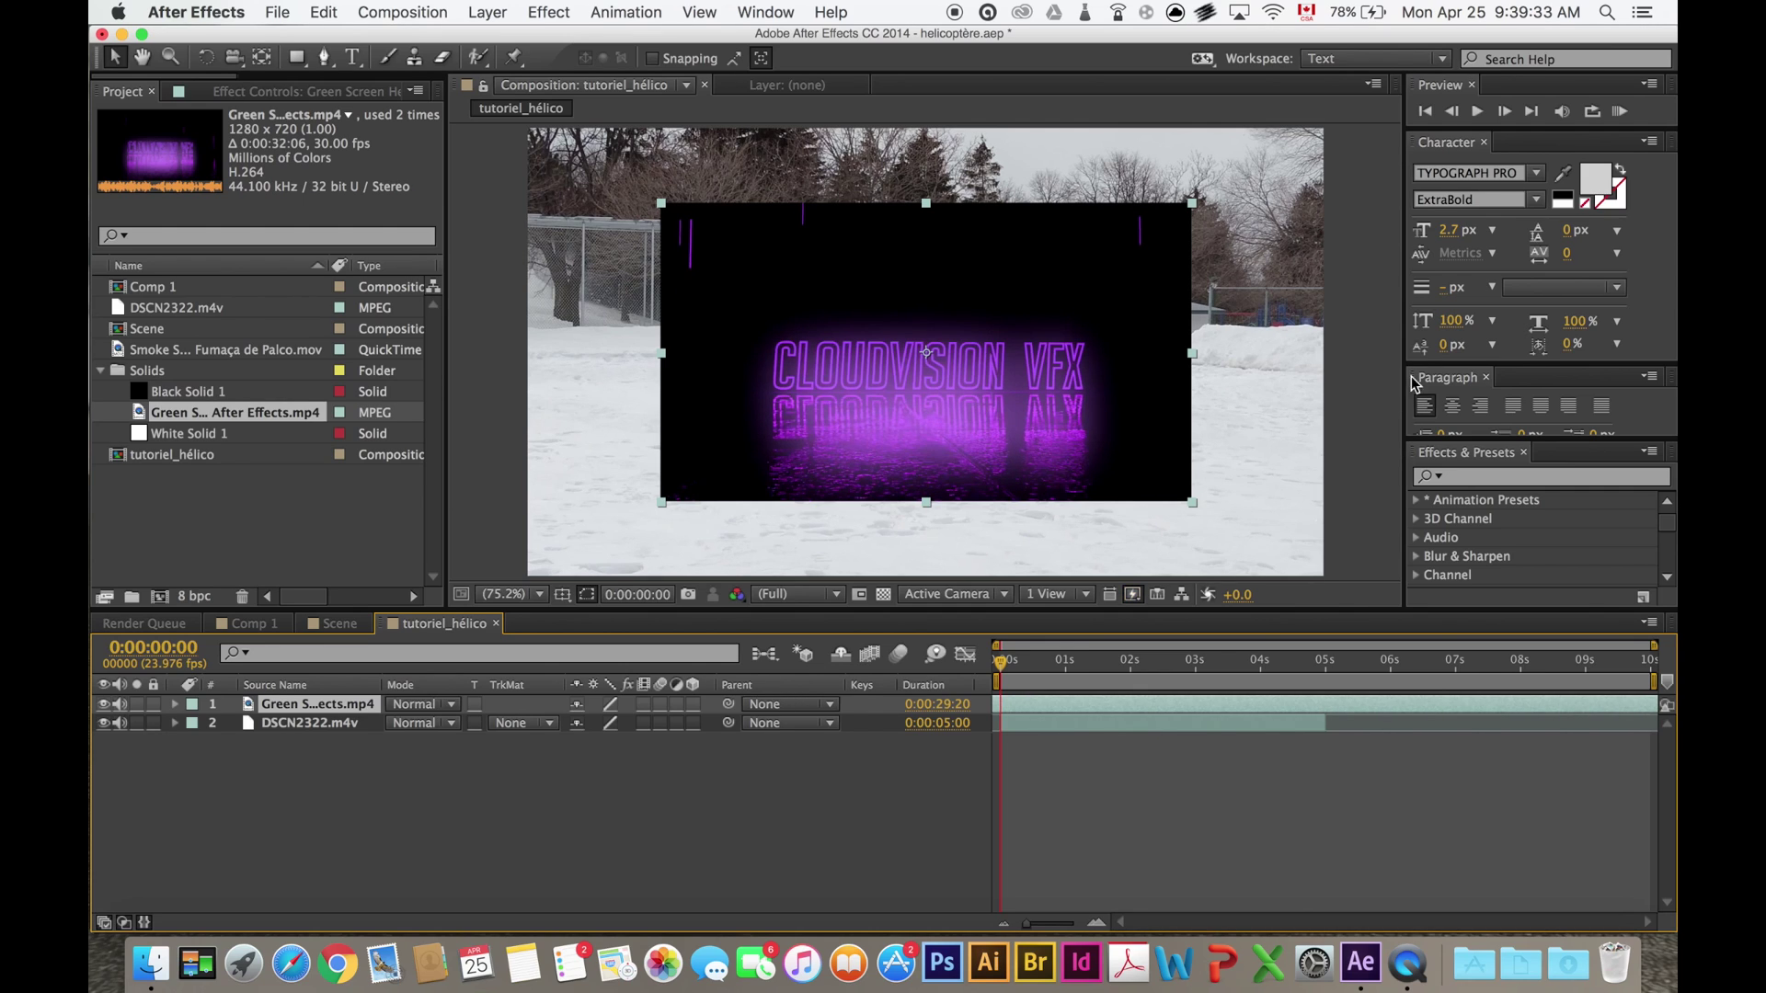
left_click(1097, 922)
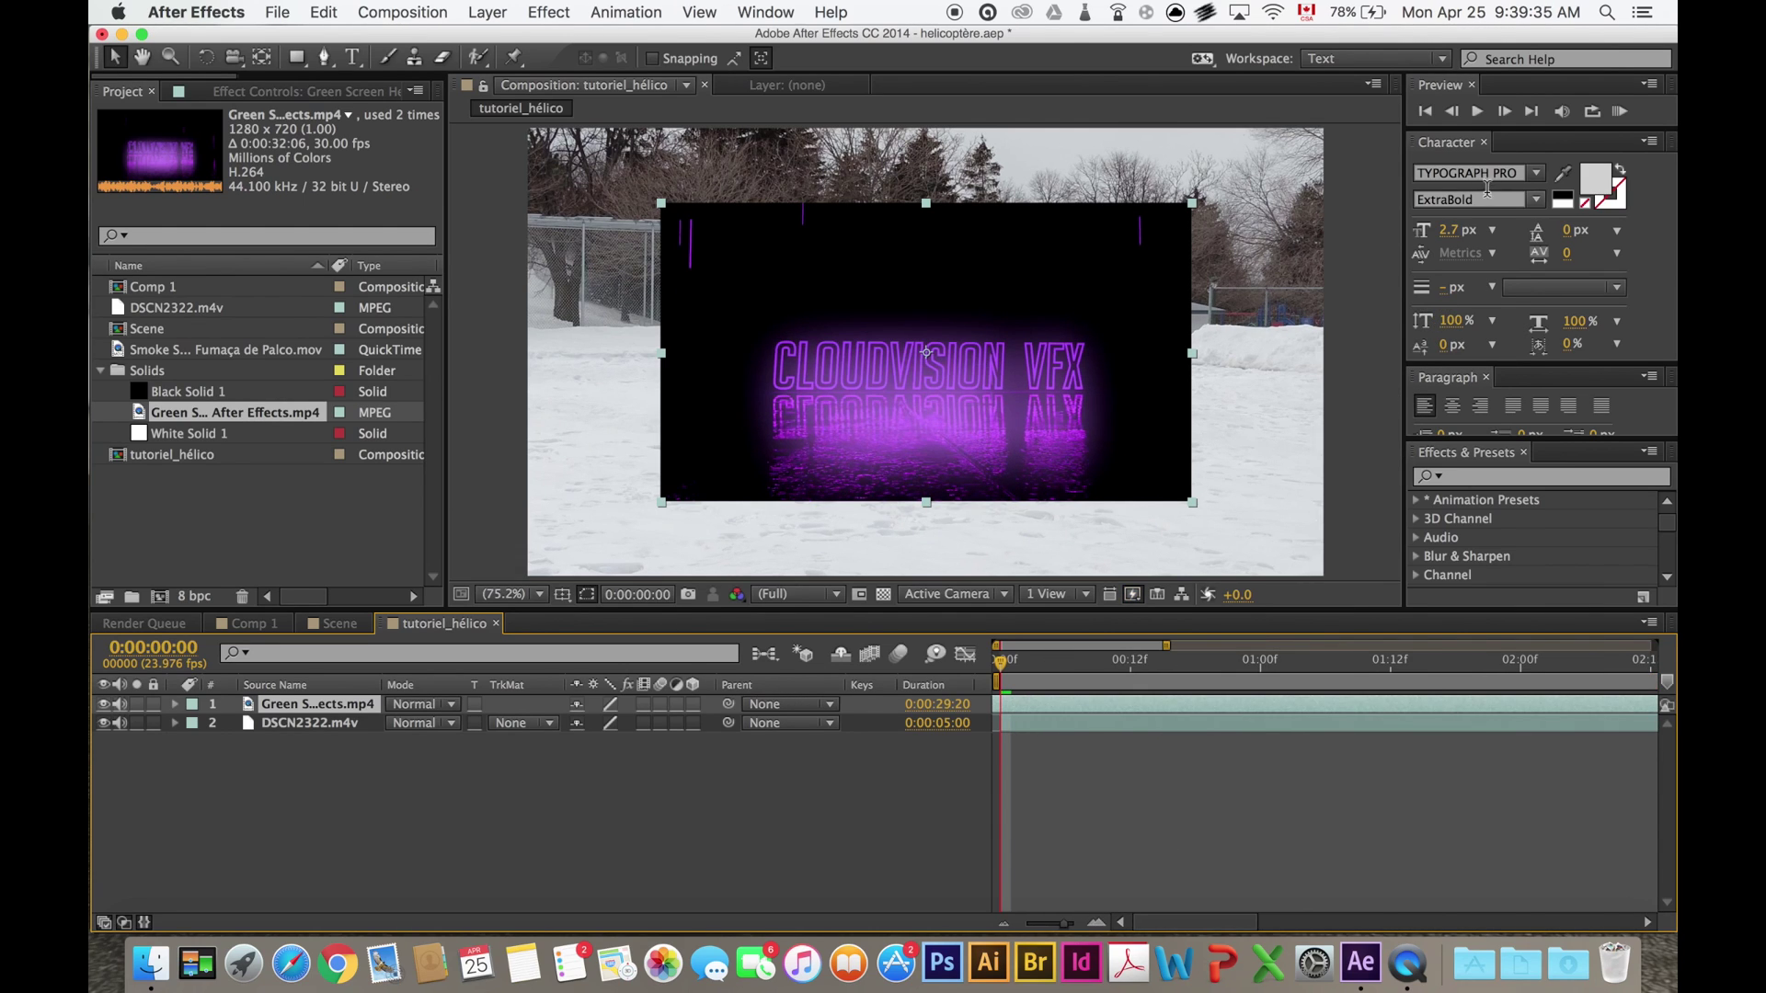
left_click(1505, 111)
left_click(1505, 111)
left_click(1444, 117)
left_click(1444, 118)
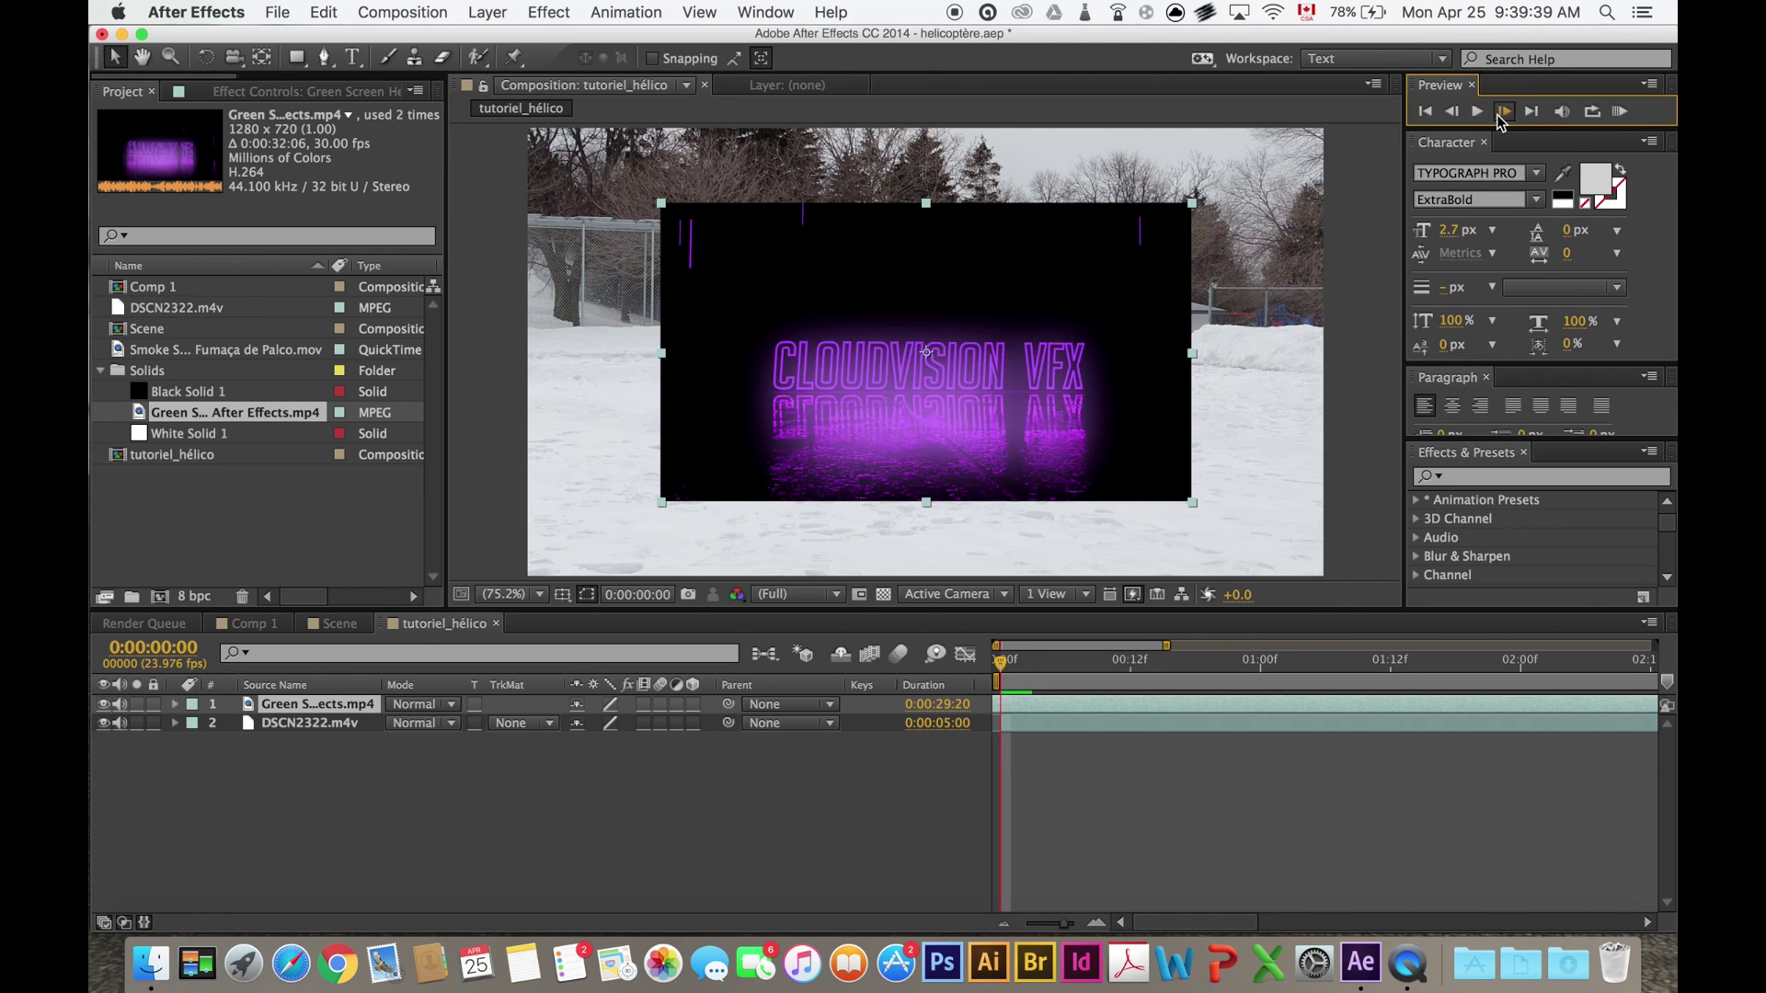
left_click(1504, 114)
left_click(327, 11)
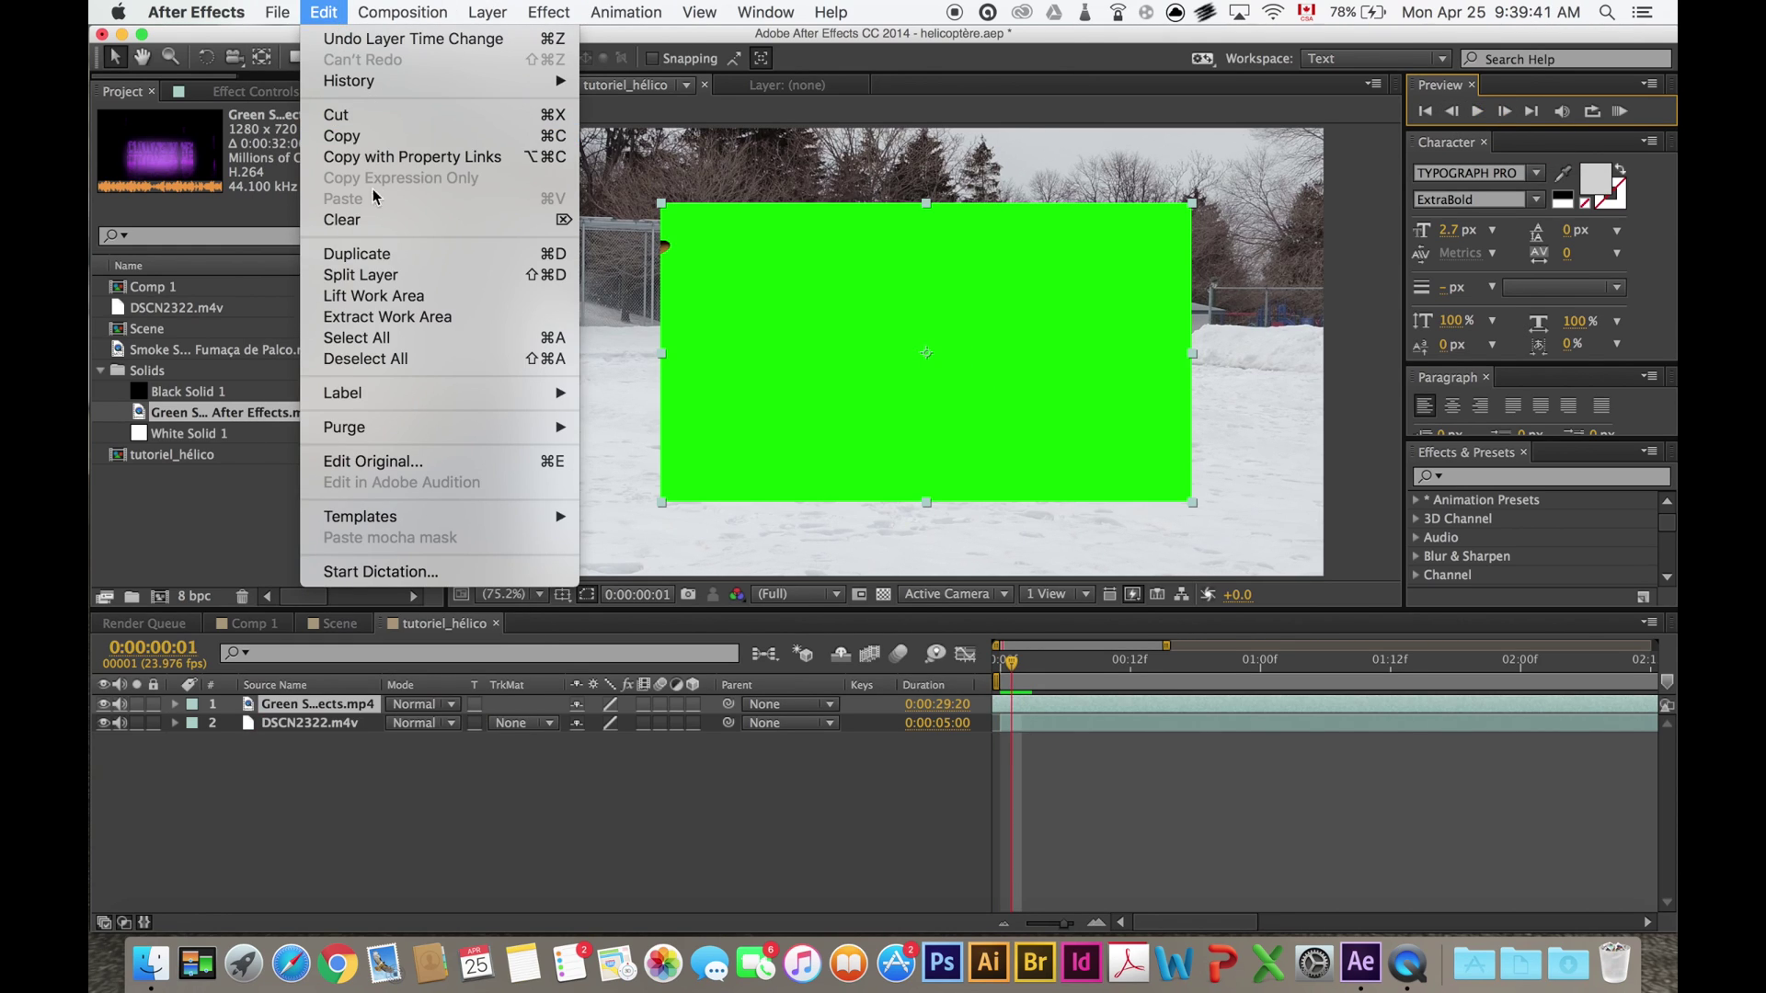
left_click(397, 274)
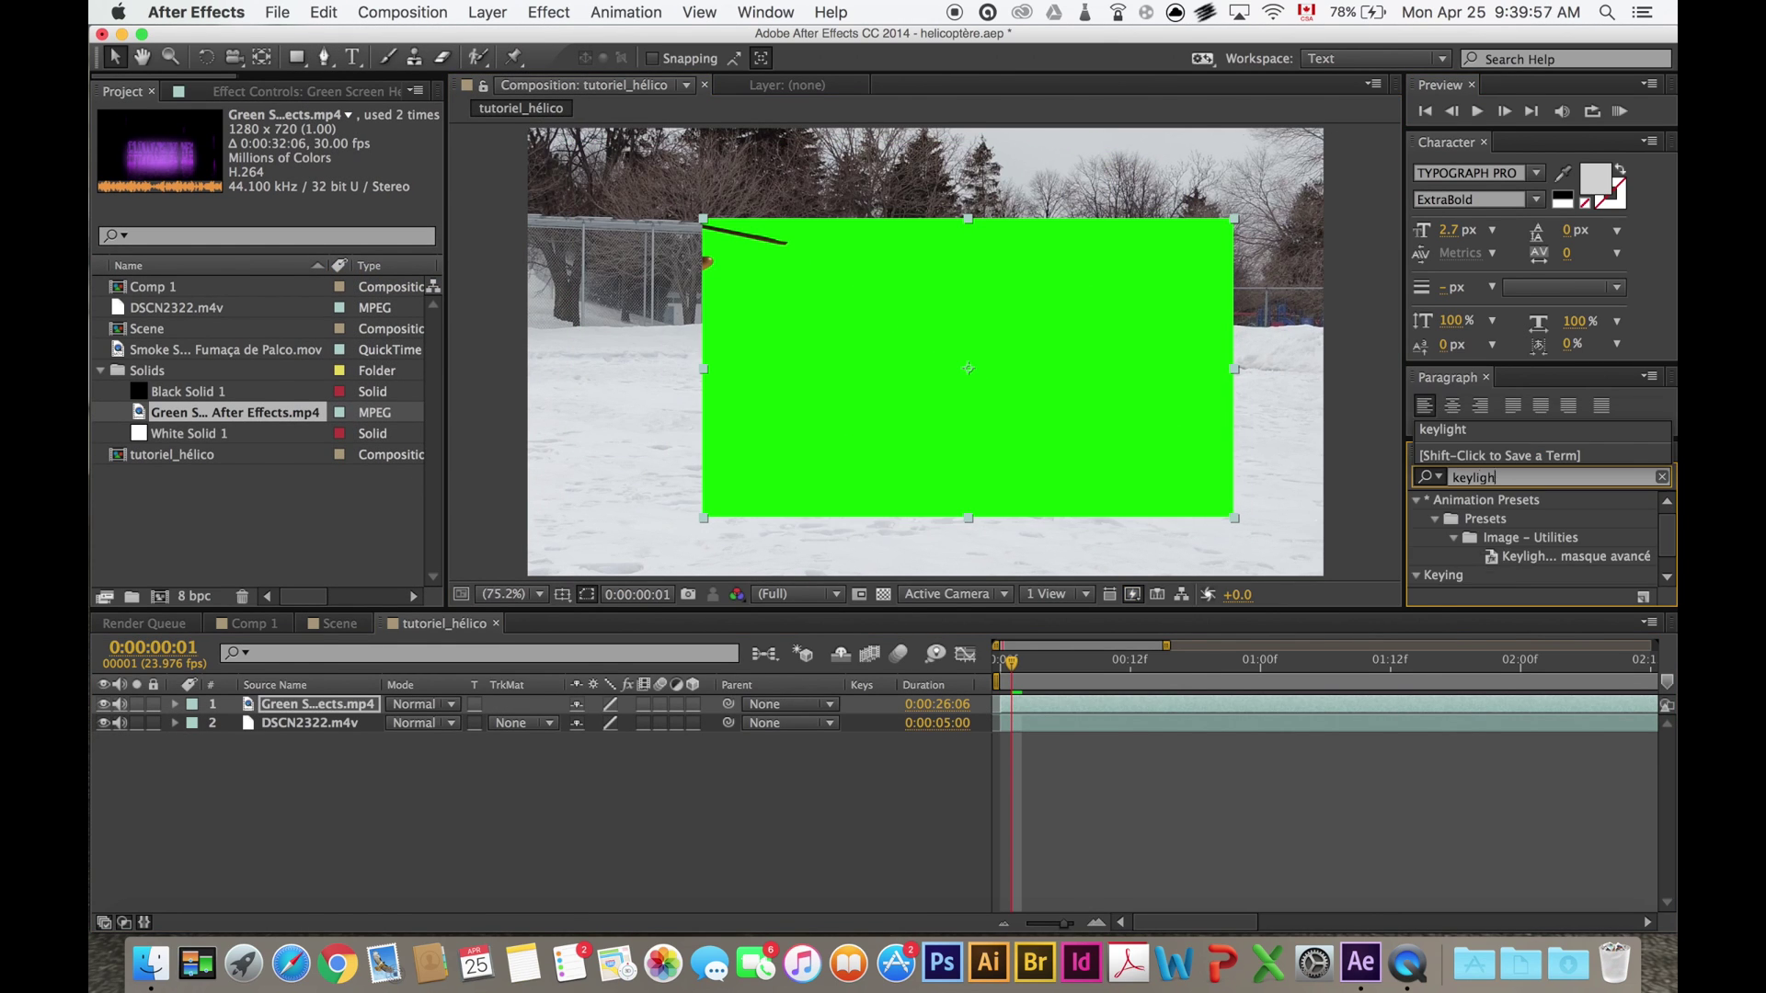
Apply Keylight (1.2) to the helicopter clip, then enlarge and reposition the helicopter at the frame's upper right.
left_click_drag(1503, 577, 956, 386)
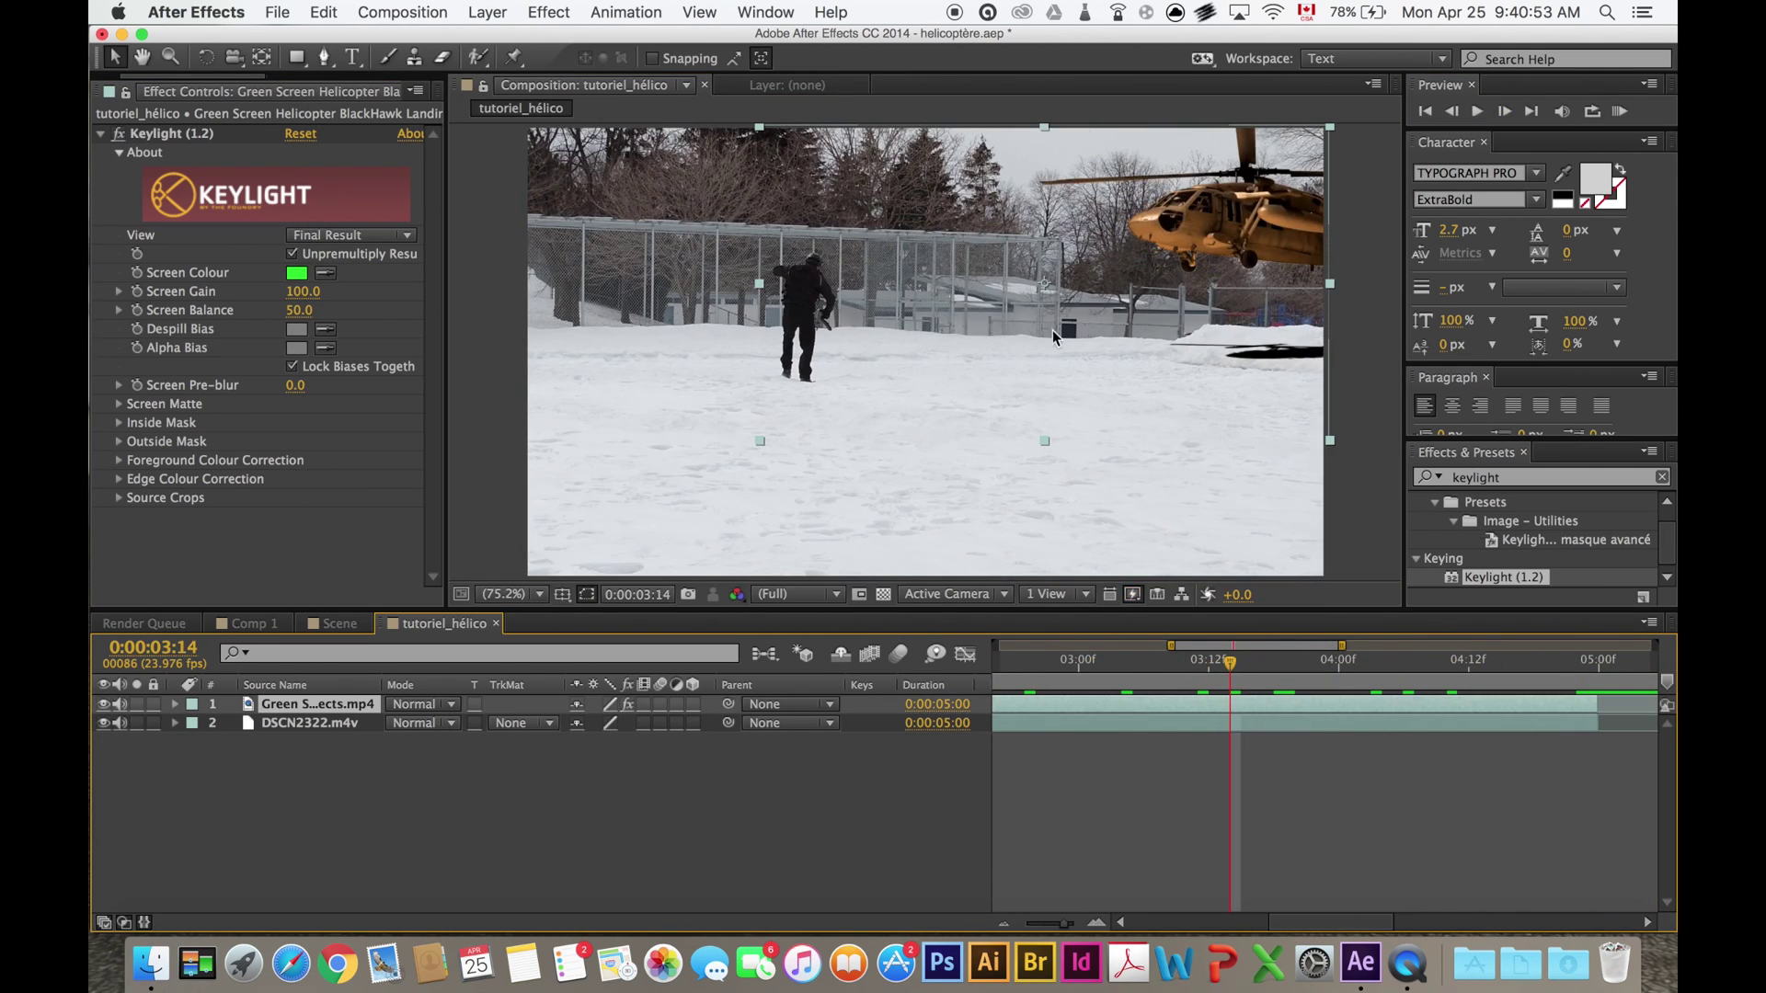
left_click_drag(760, 441, 726, 463)
left_click_drag(1196, 230, 1163, 231)
left_click_drag(1231, 662, 1453, 657)
key("space")
Apply Hue/Saturation to the helicopter layer and lower its Master Saturation to -100.
left_click(1662, 477)
left_click(1546, 477)
type("saturation")
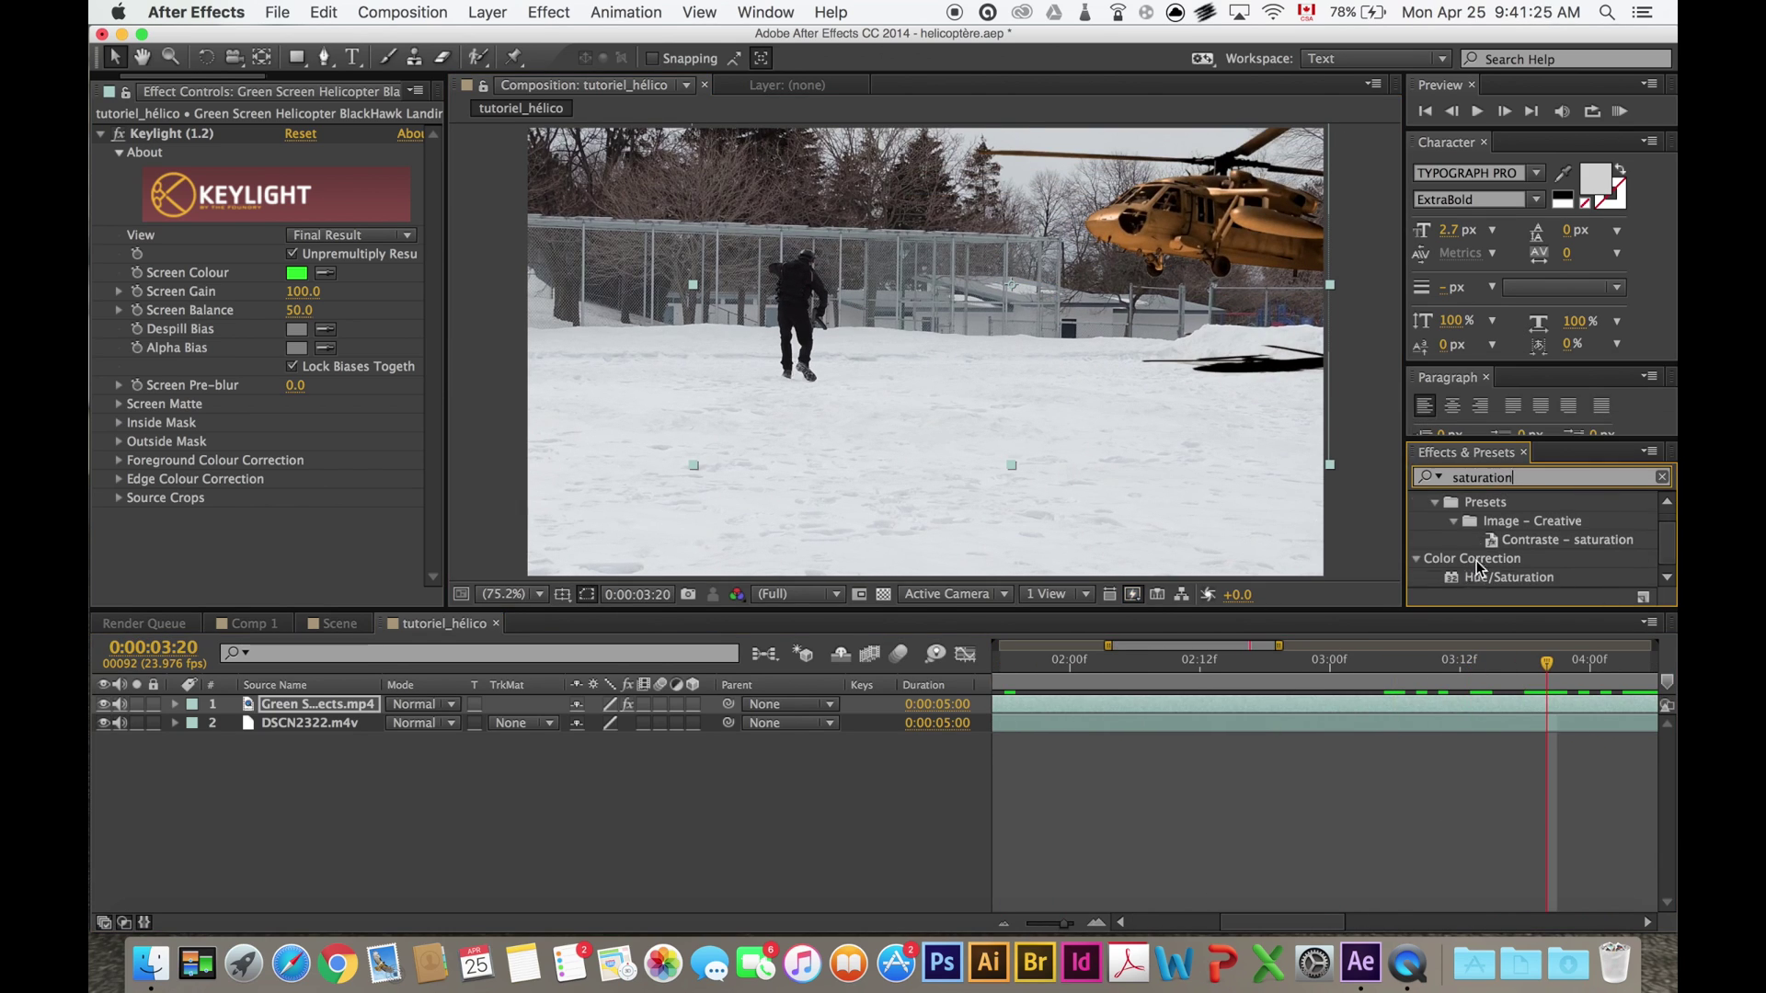
double_click(1499, 576)
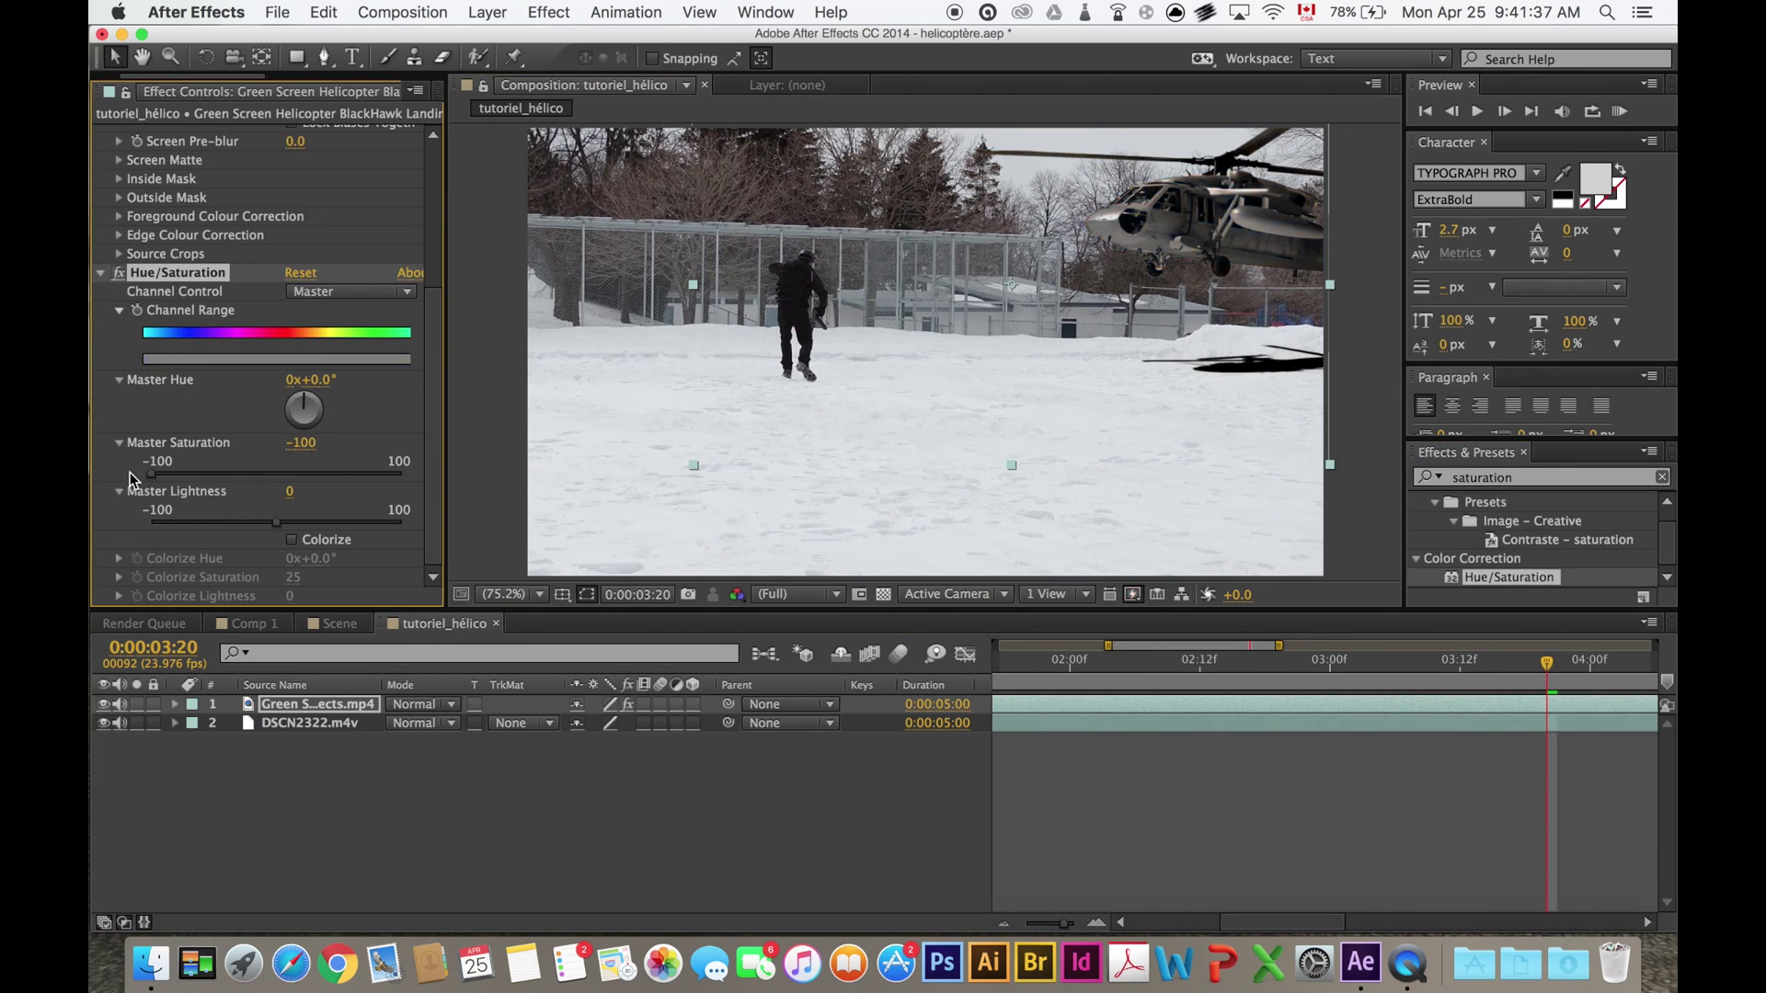
Apply Curves to the helicopter layer with a slightly raised blue channel, and set its Master Saturation to -95.
left_click(1662, 477)
type("cur")
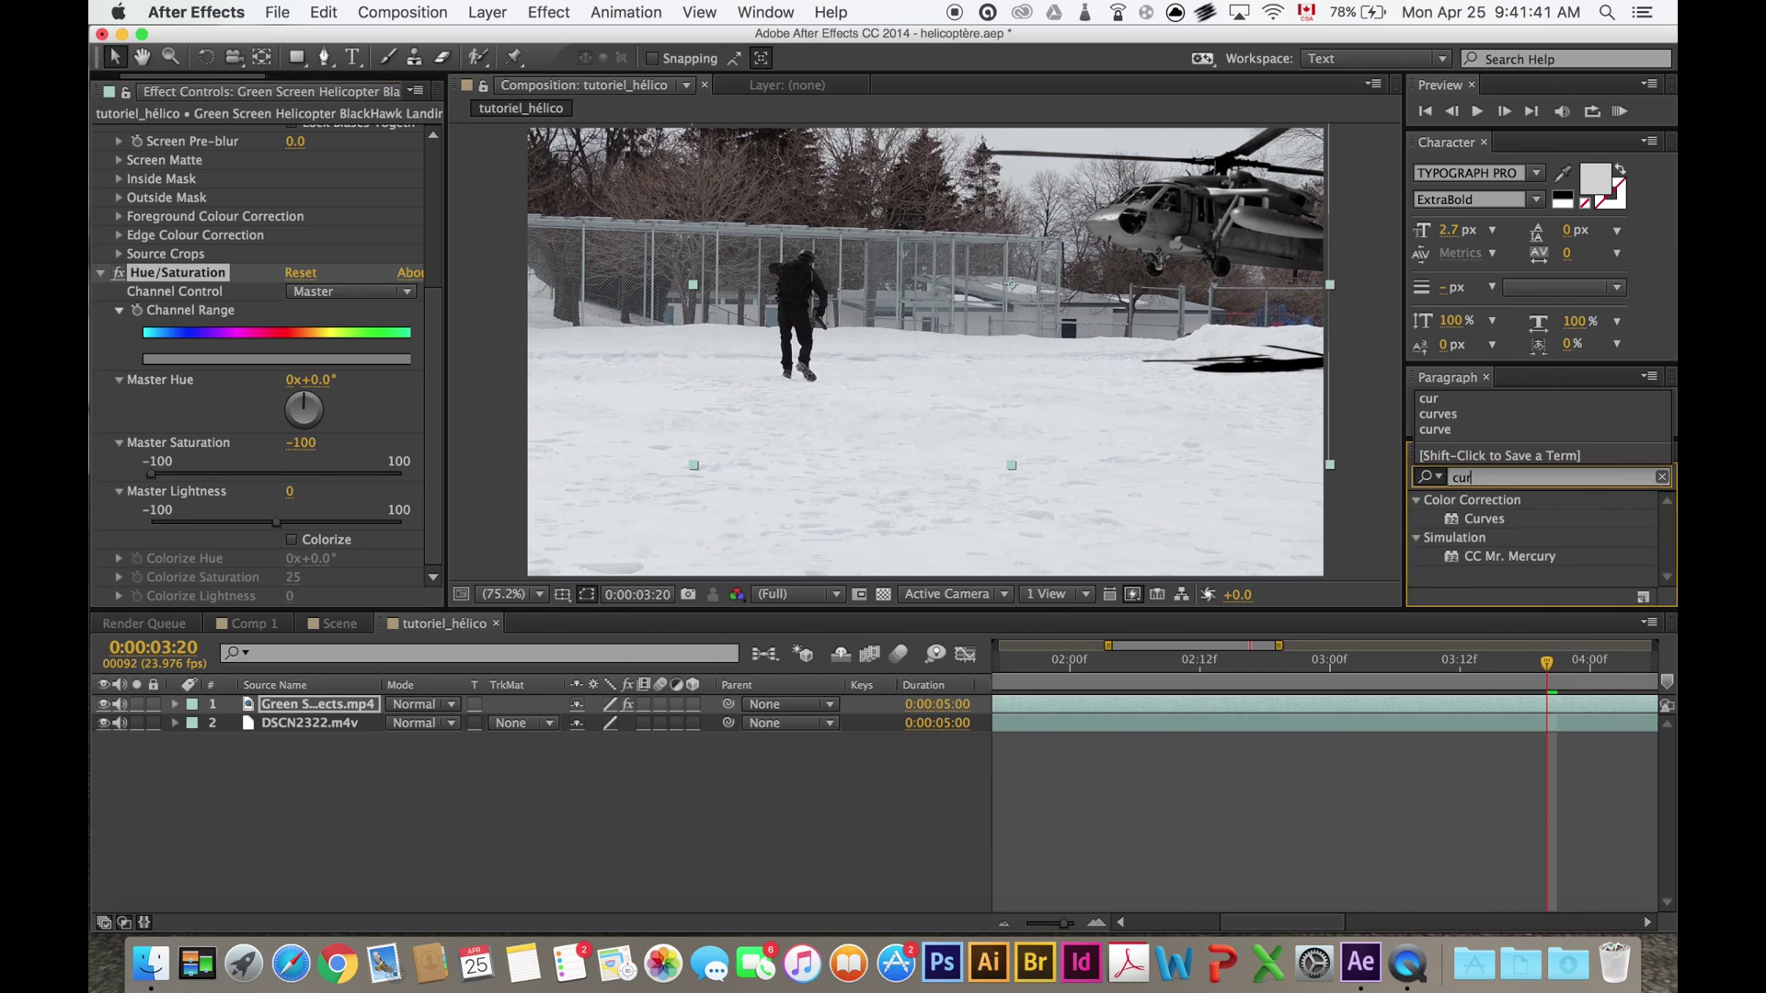
double_click(1485, 519)
left_click(352, 188)
left_click(313, 238)
left_click_drag(323, 348, 319, 344)
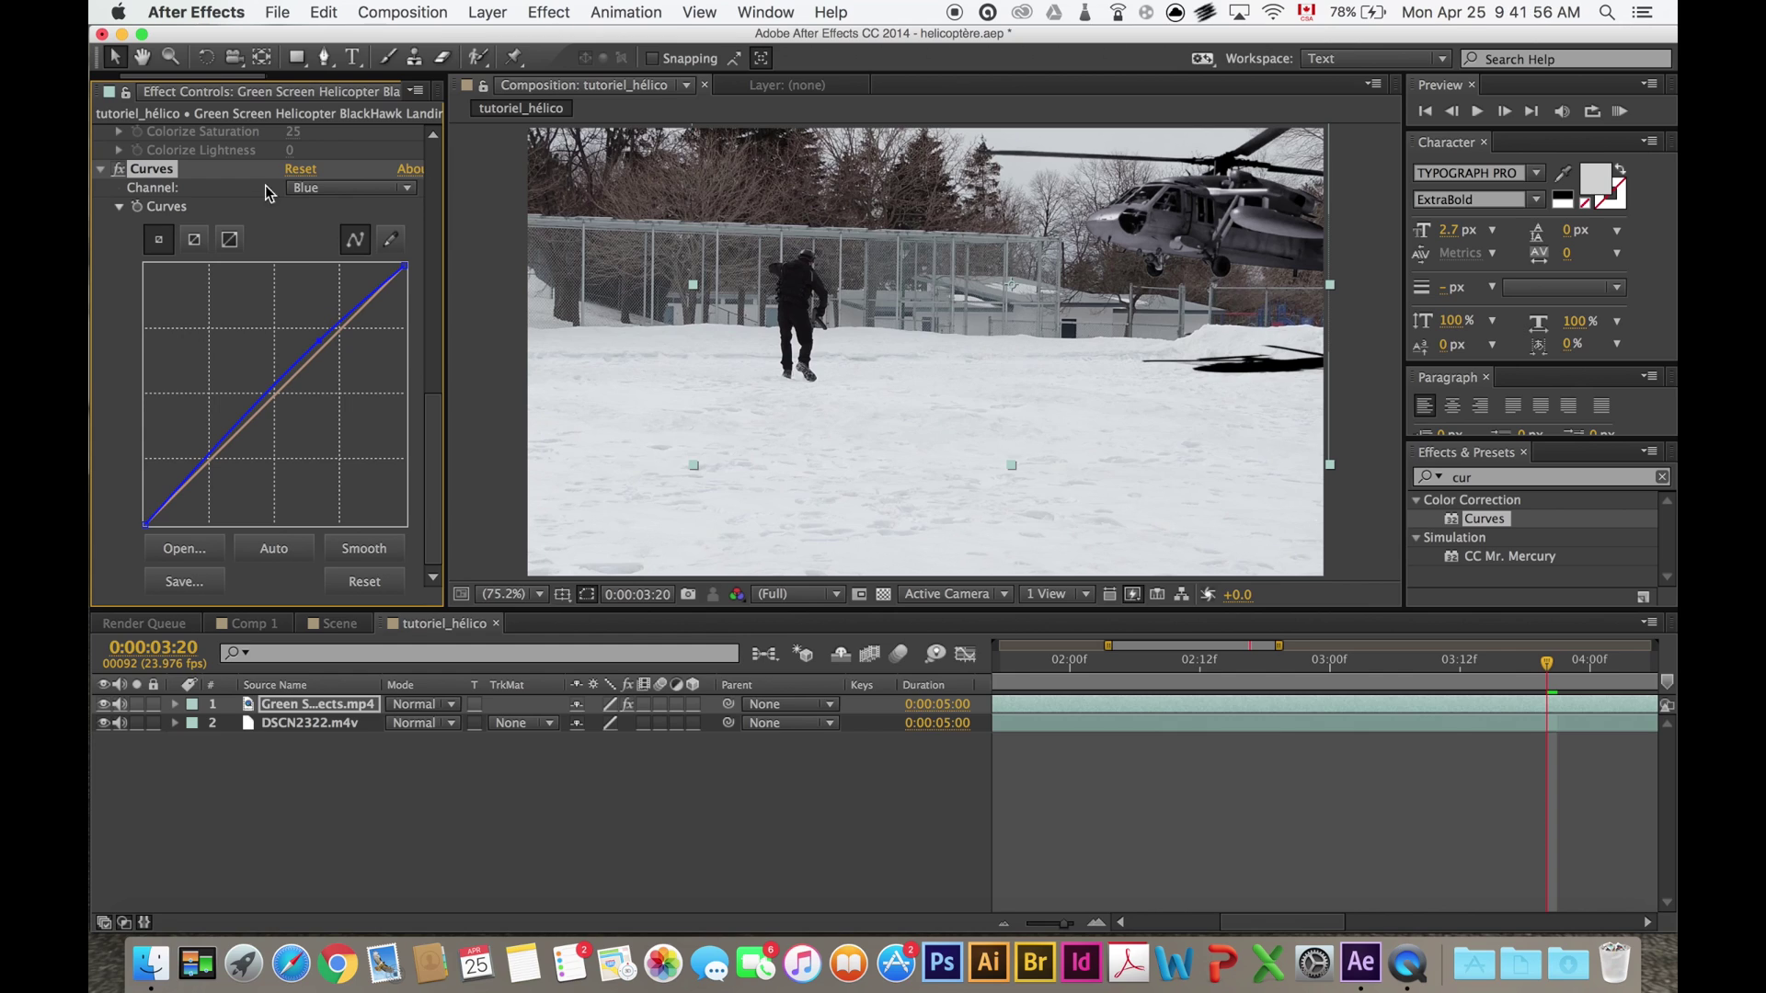
scroll(285, 224, "up", 6)
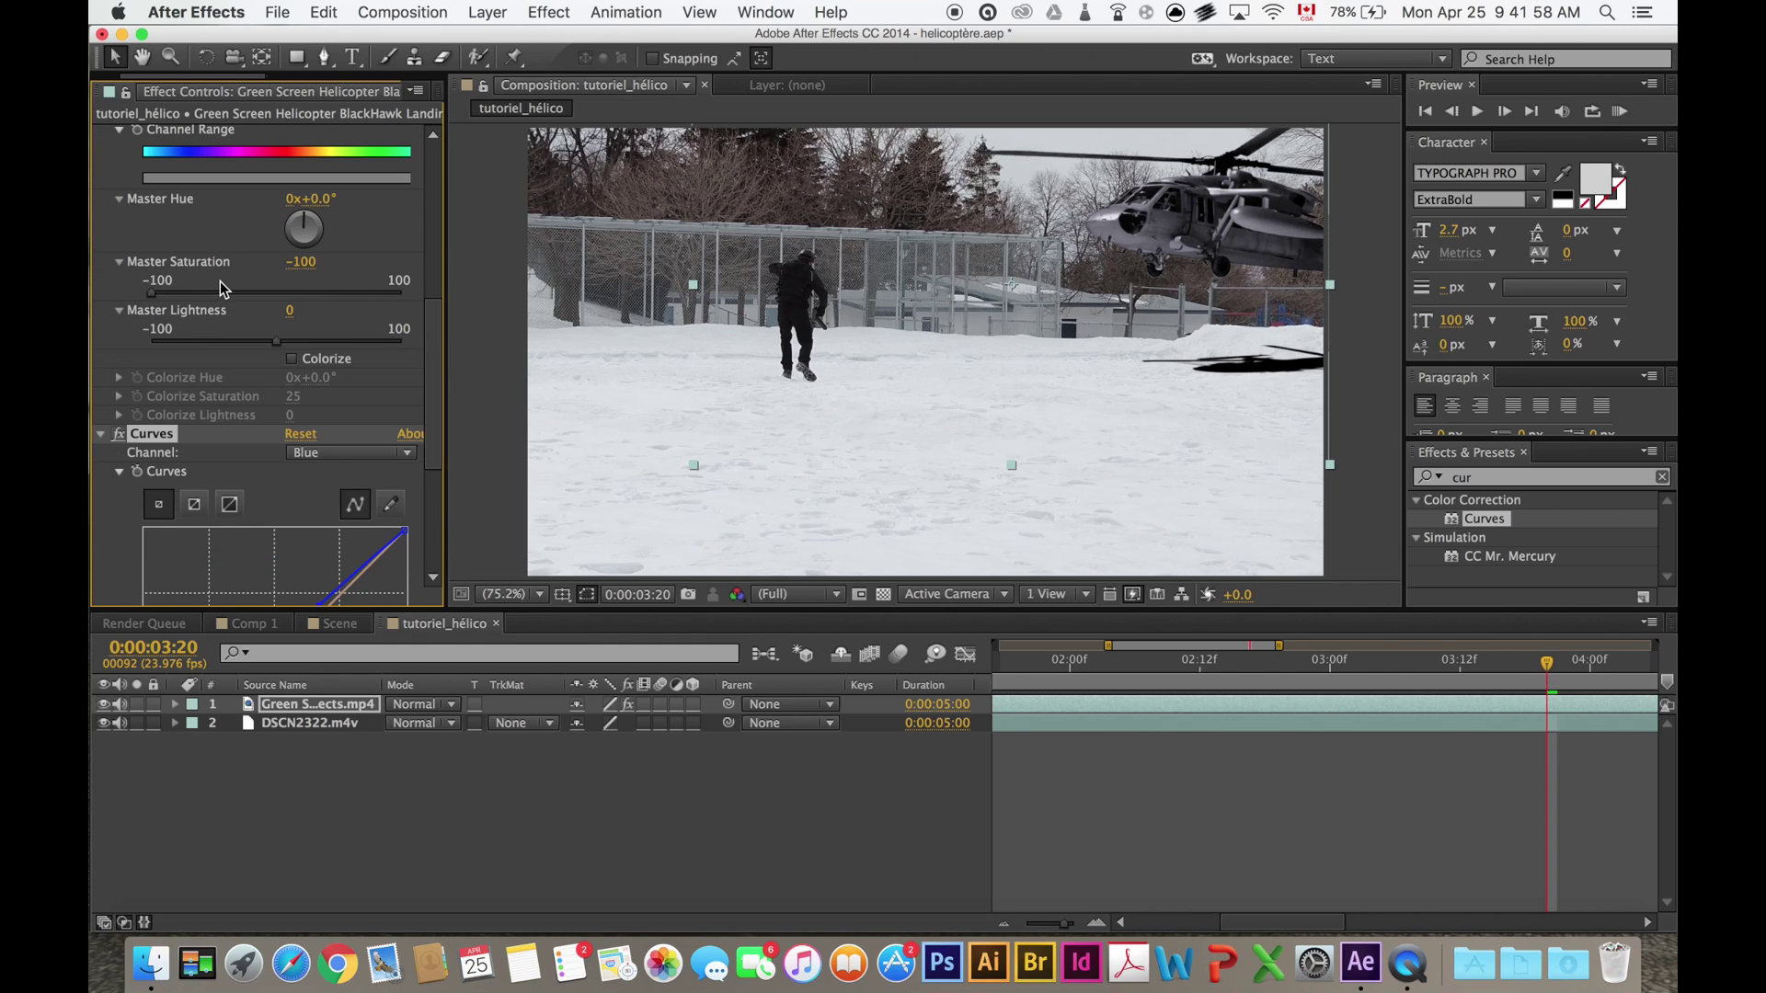
left_click_drag(168, 291, 163, 293)
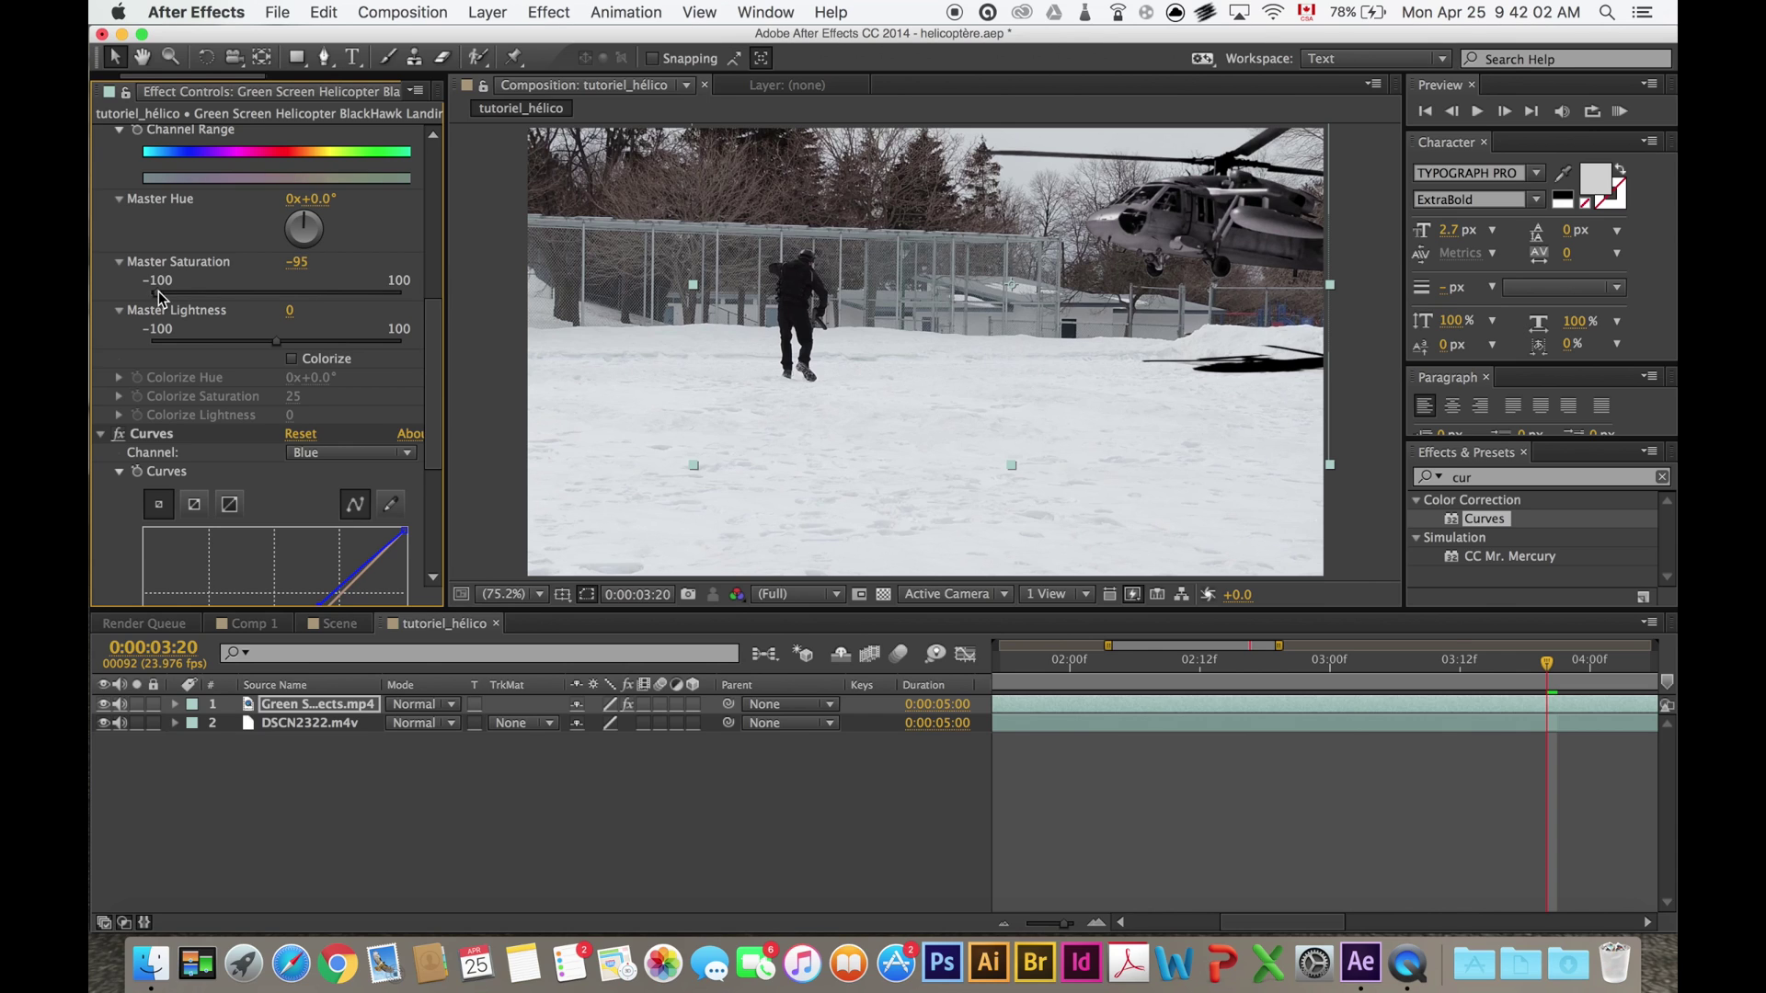
Apply Curves to the DSCN2322.m4v footage and adjust its channels to give the snow scene a cool blue tint.
left_click(310, 723)
key("super+v")
left_click(349, 152)
left_click(322, 210)
left_click_drag(346, 280, 359, 293)
left_click(349, 151)
left_click(322, 193)
Refine the helicopter layer's Curves to match the cooler footage and enable its motion blur.
left_click(342, 713)
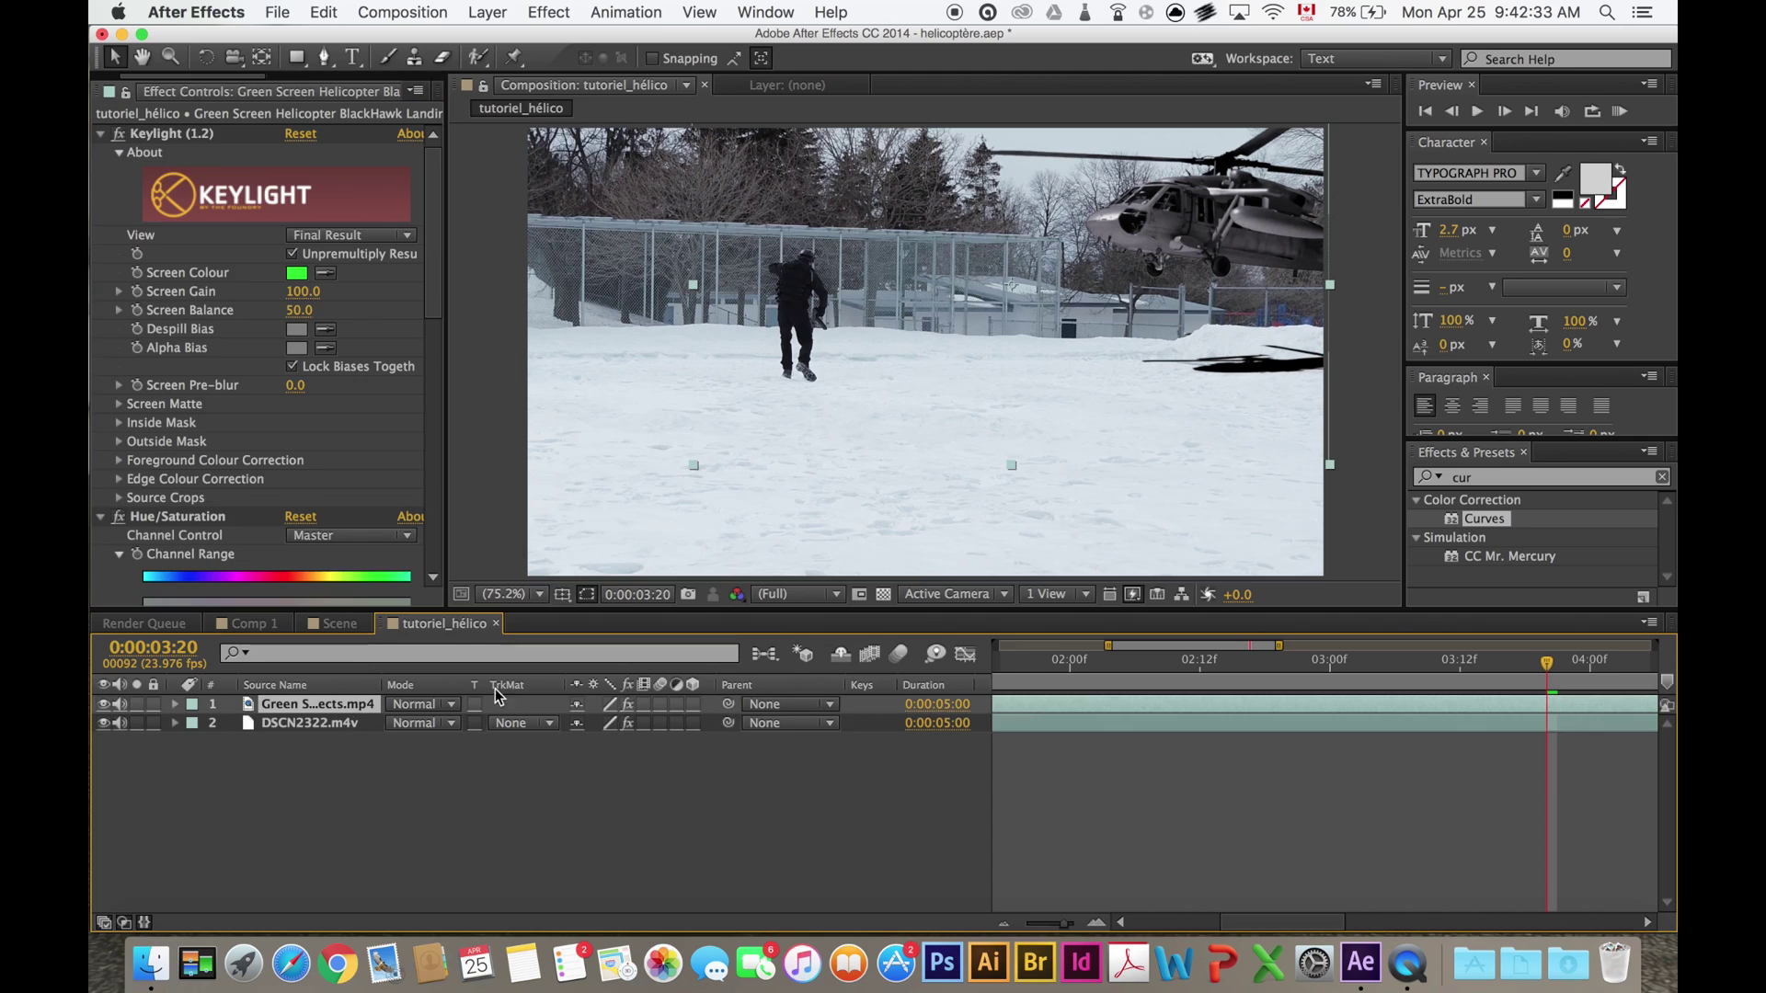
key("super+v")
scroll(276, 368, "down", 5)
left_click_drag(317, 352, 349, 326)
key("super+0")
Add the smoke stage clip as the top layer and set its blending mode to Add.
left_click(183, 354)
left_click_drag(183, 354, 319, 703)
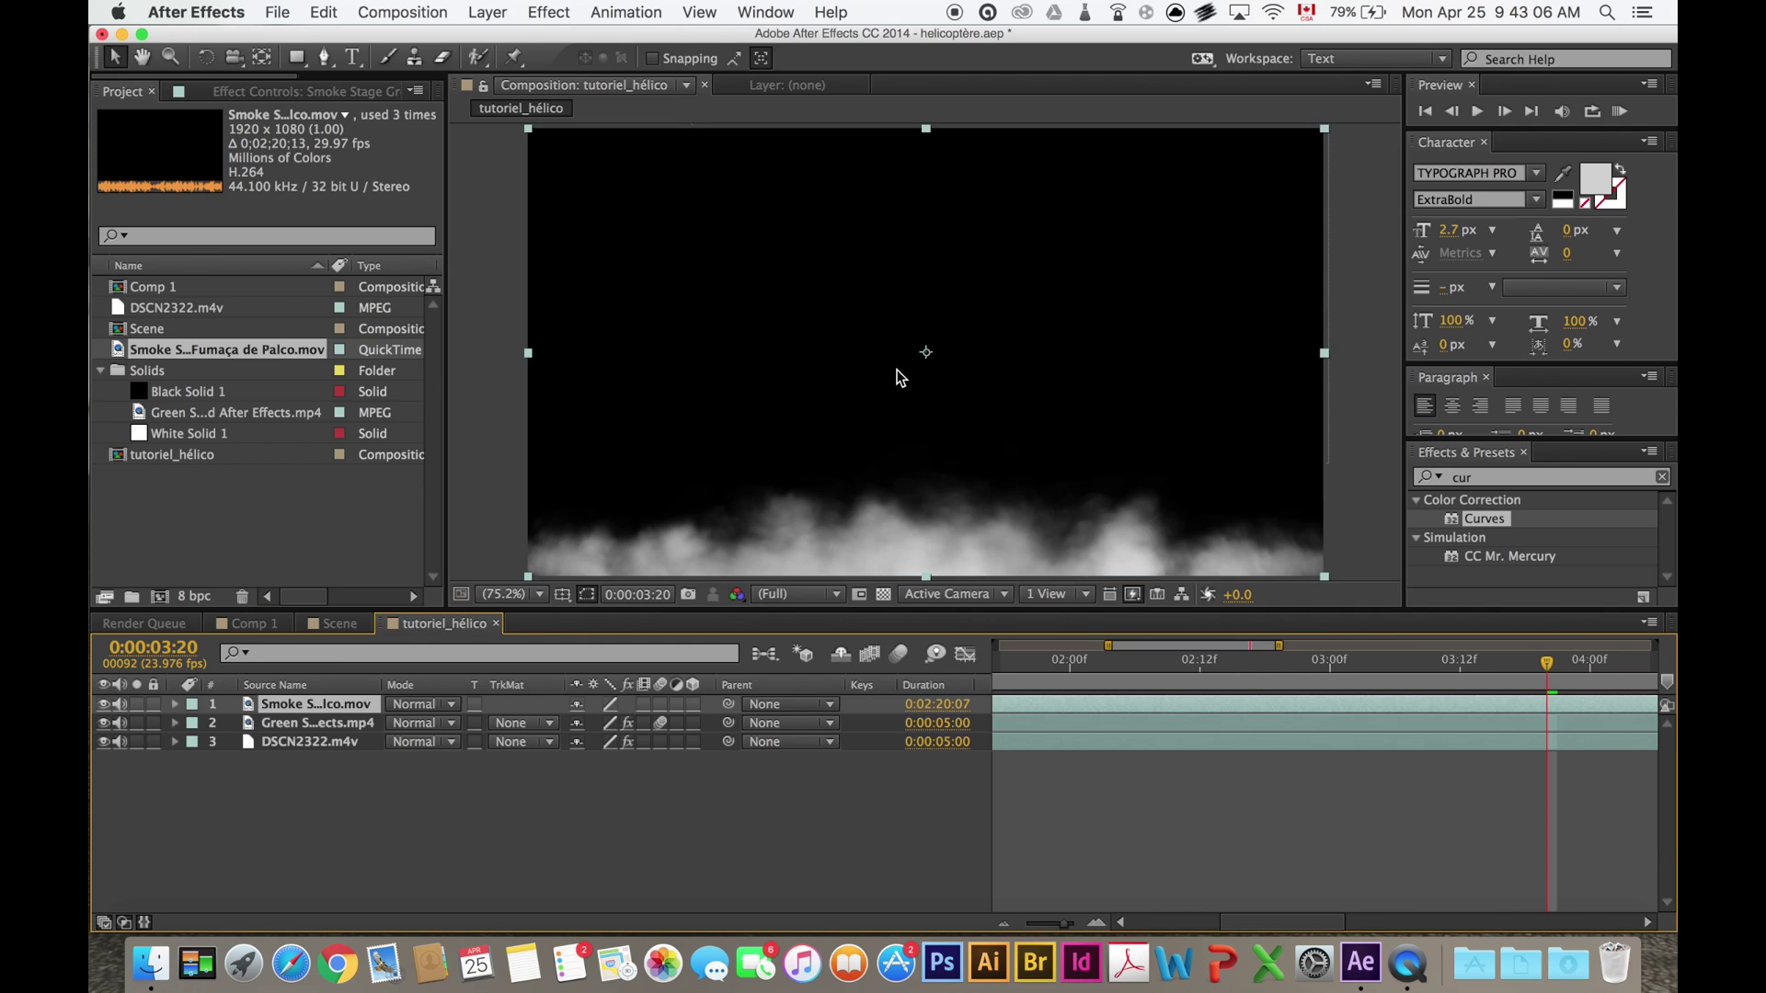
left_click(438, 705)
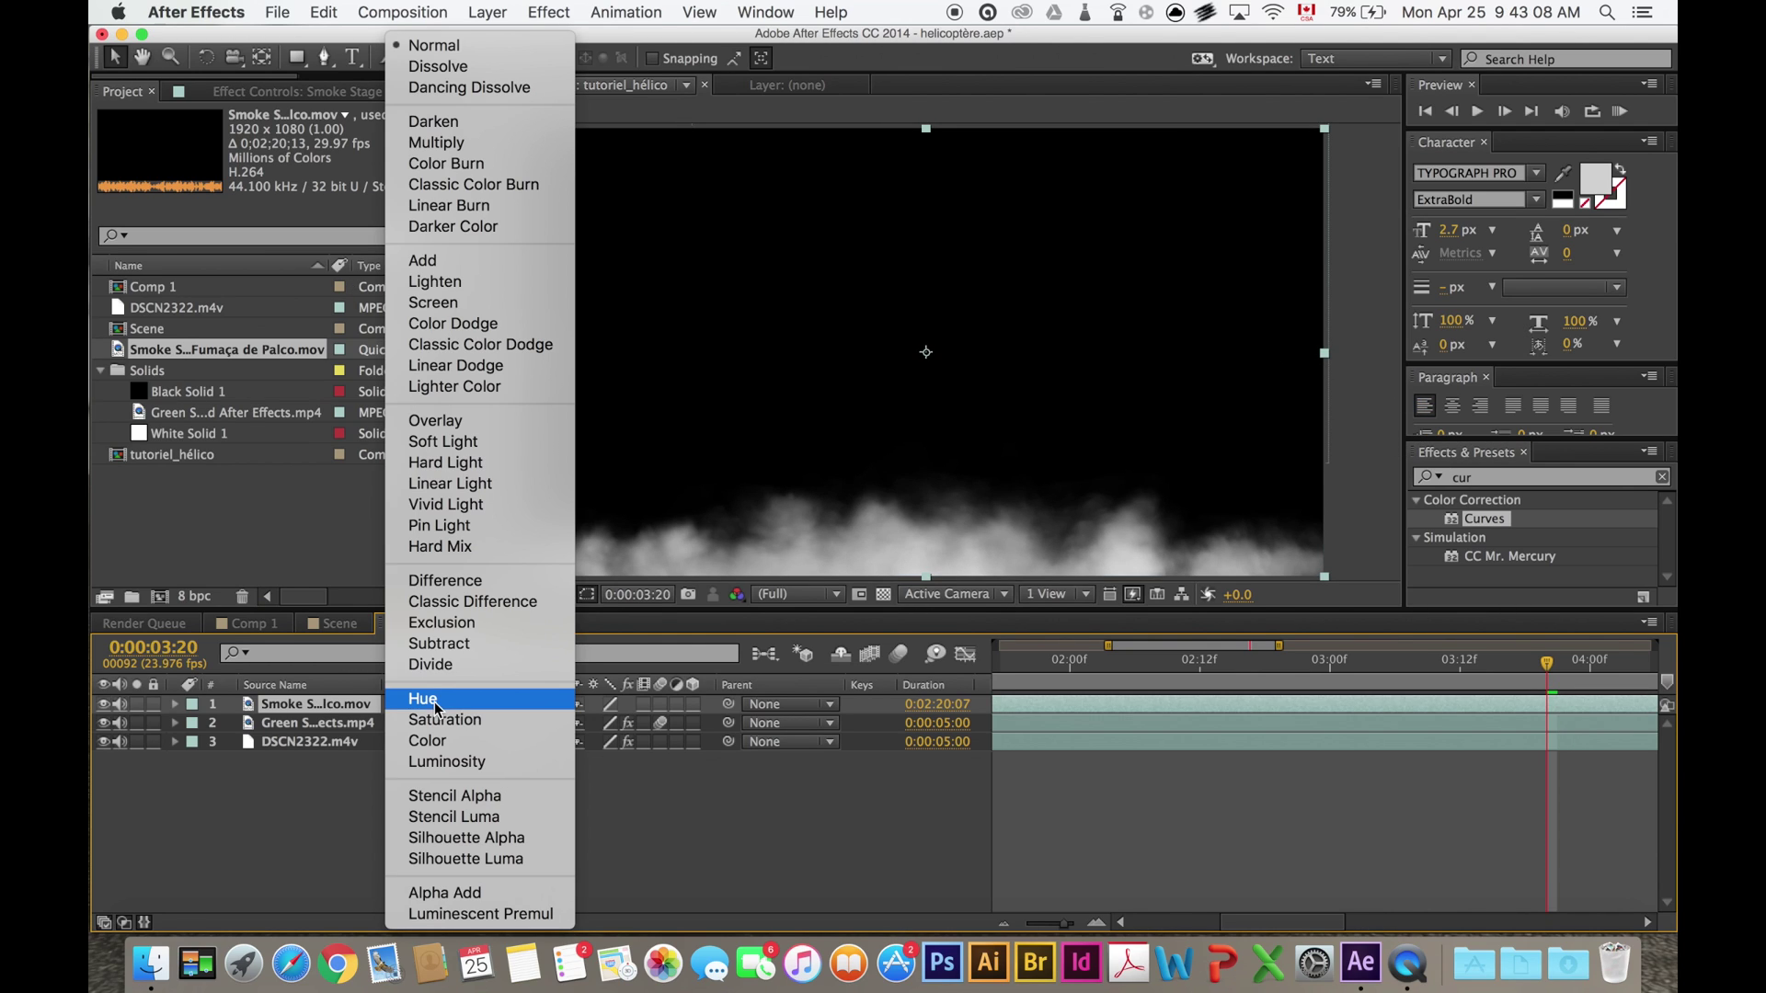
left_click(454, 262)
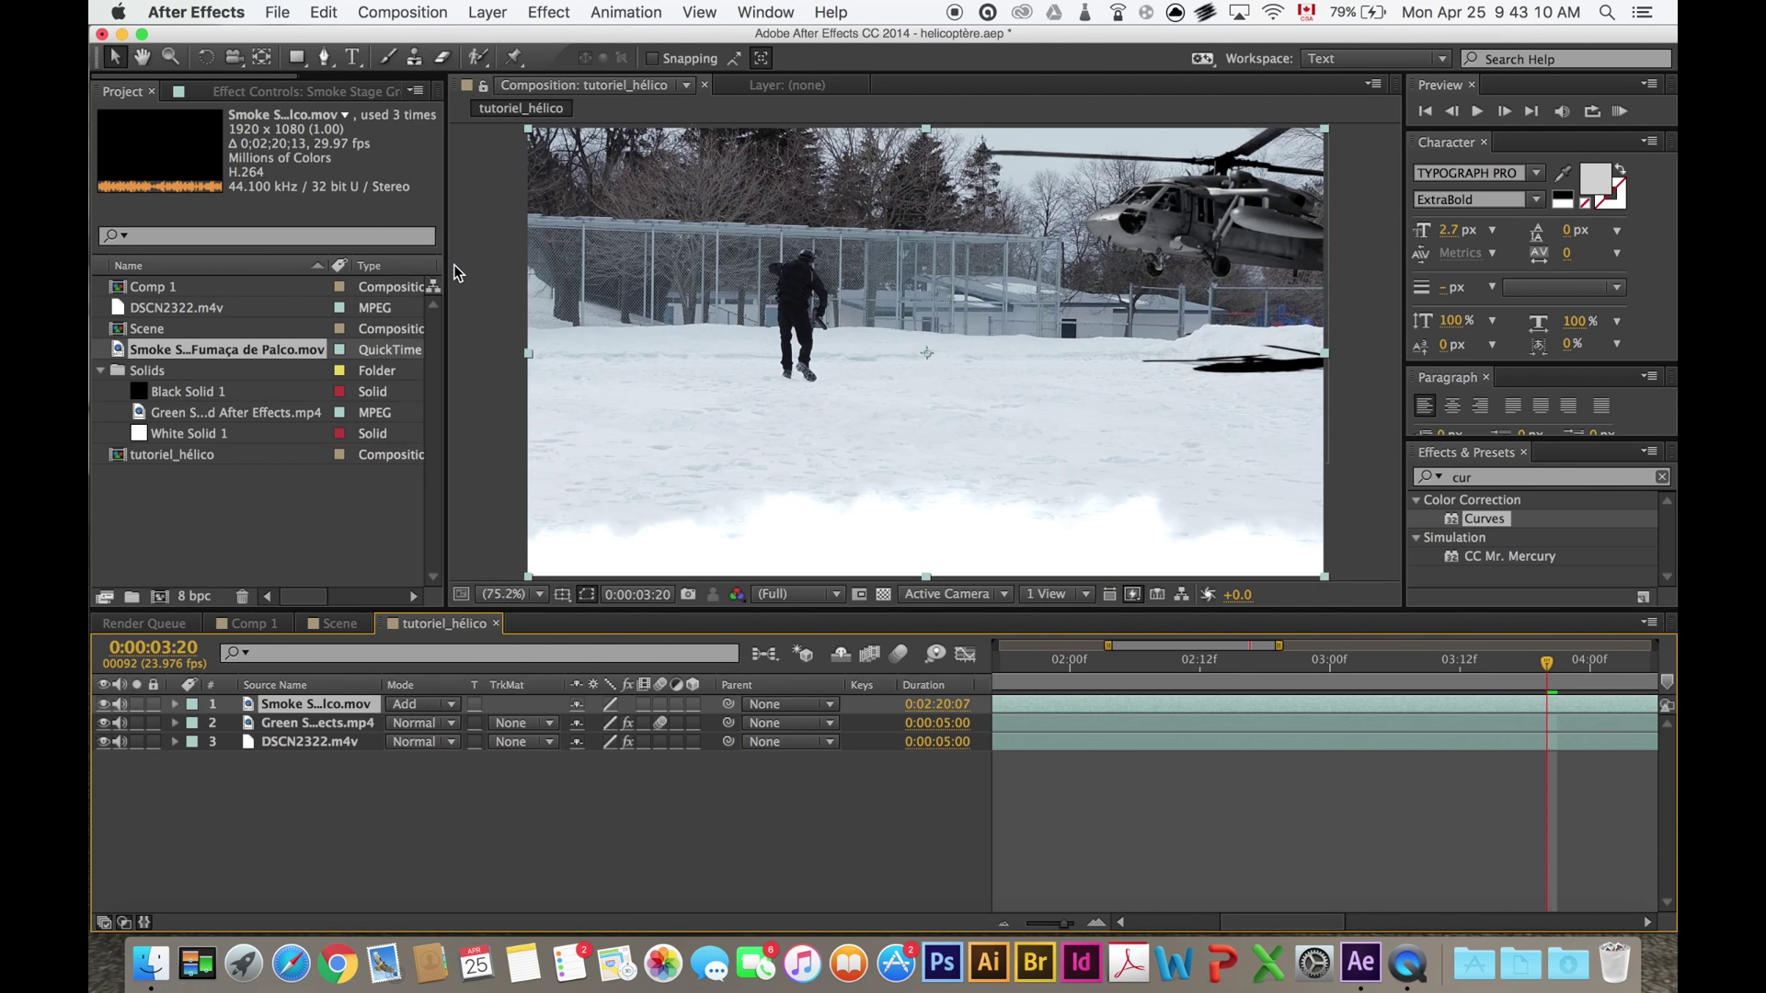
Enlarge the smoke layer well beyond the frame and move it up so the smoke covers the snowy ground.
scroll(551, 318, "down", 1)
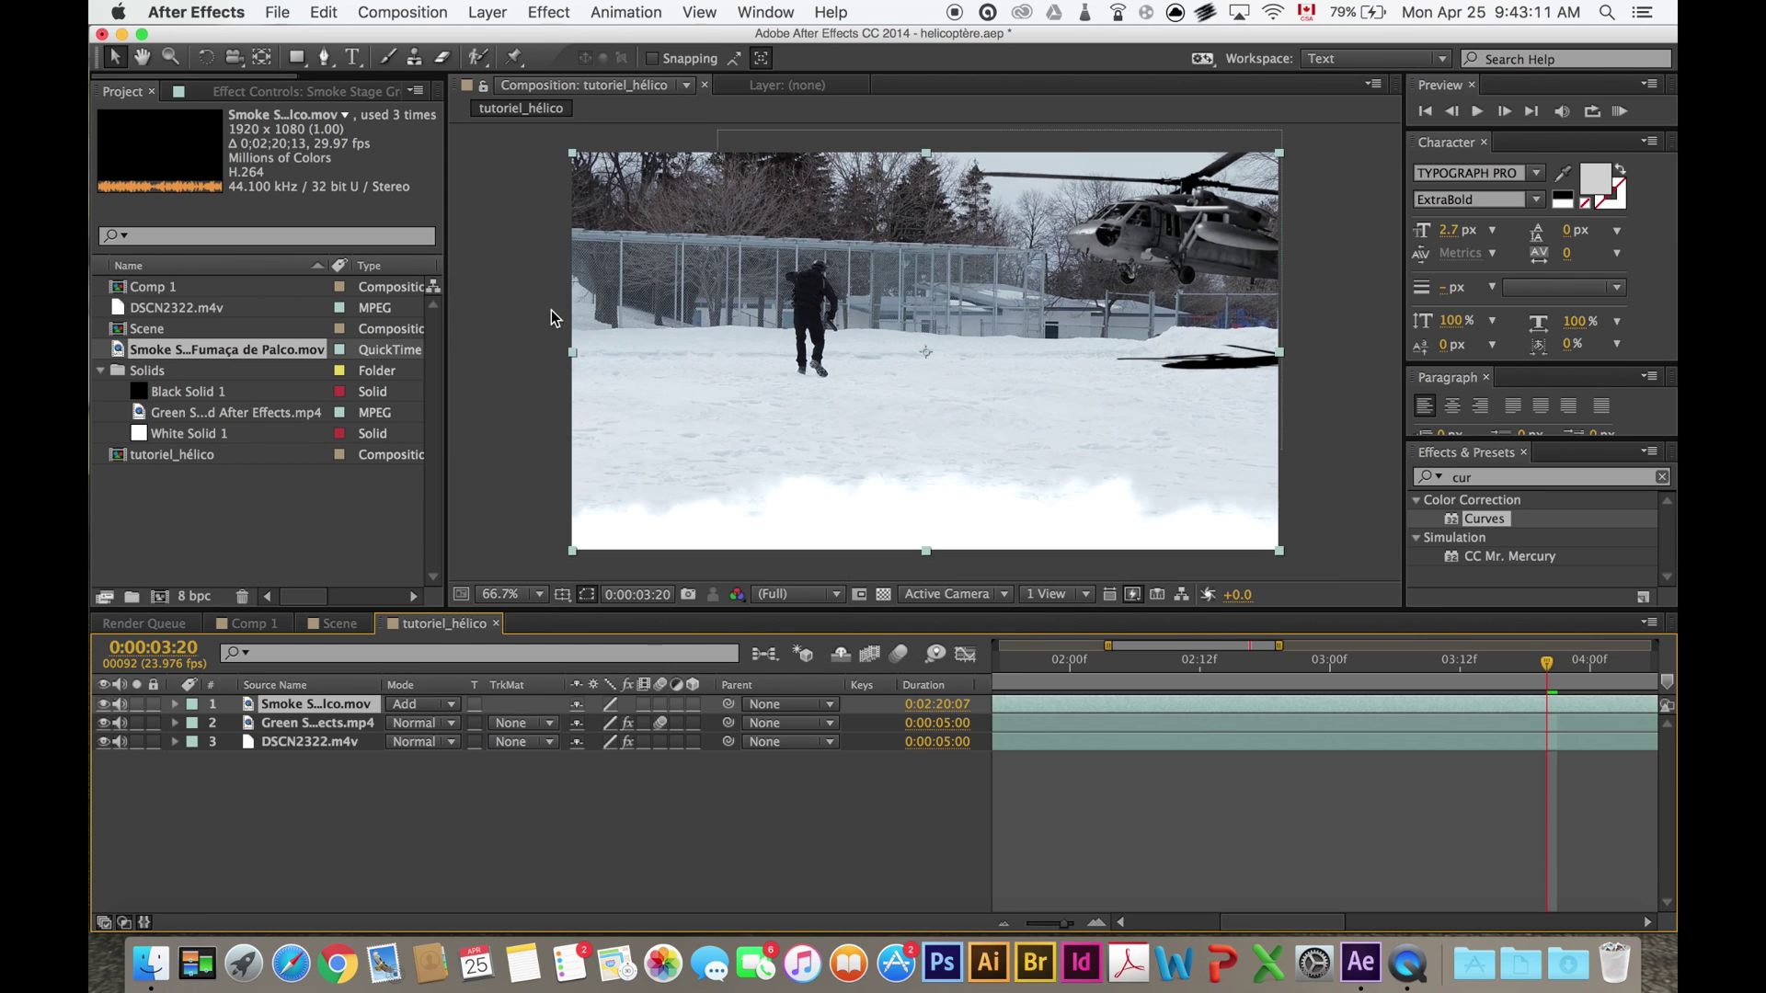
left_click(571, 148)
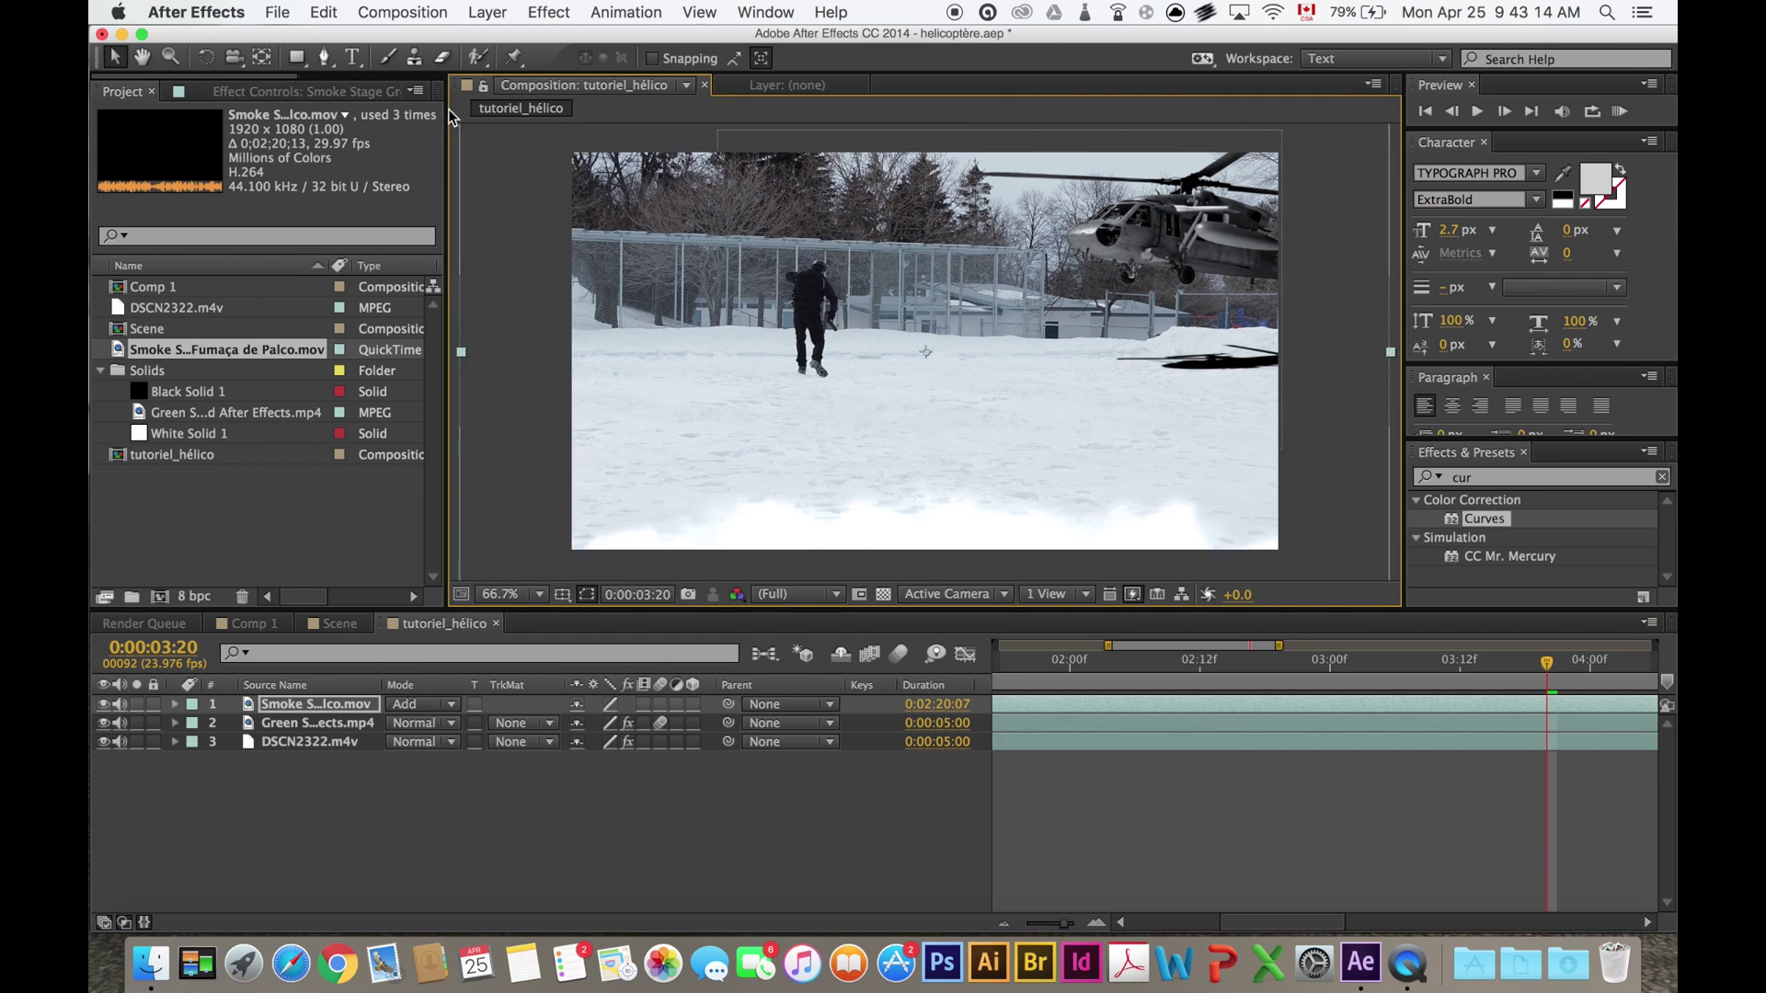
left_click(631, 274)
scroll(631, 274, "down", 2)
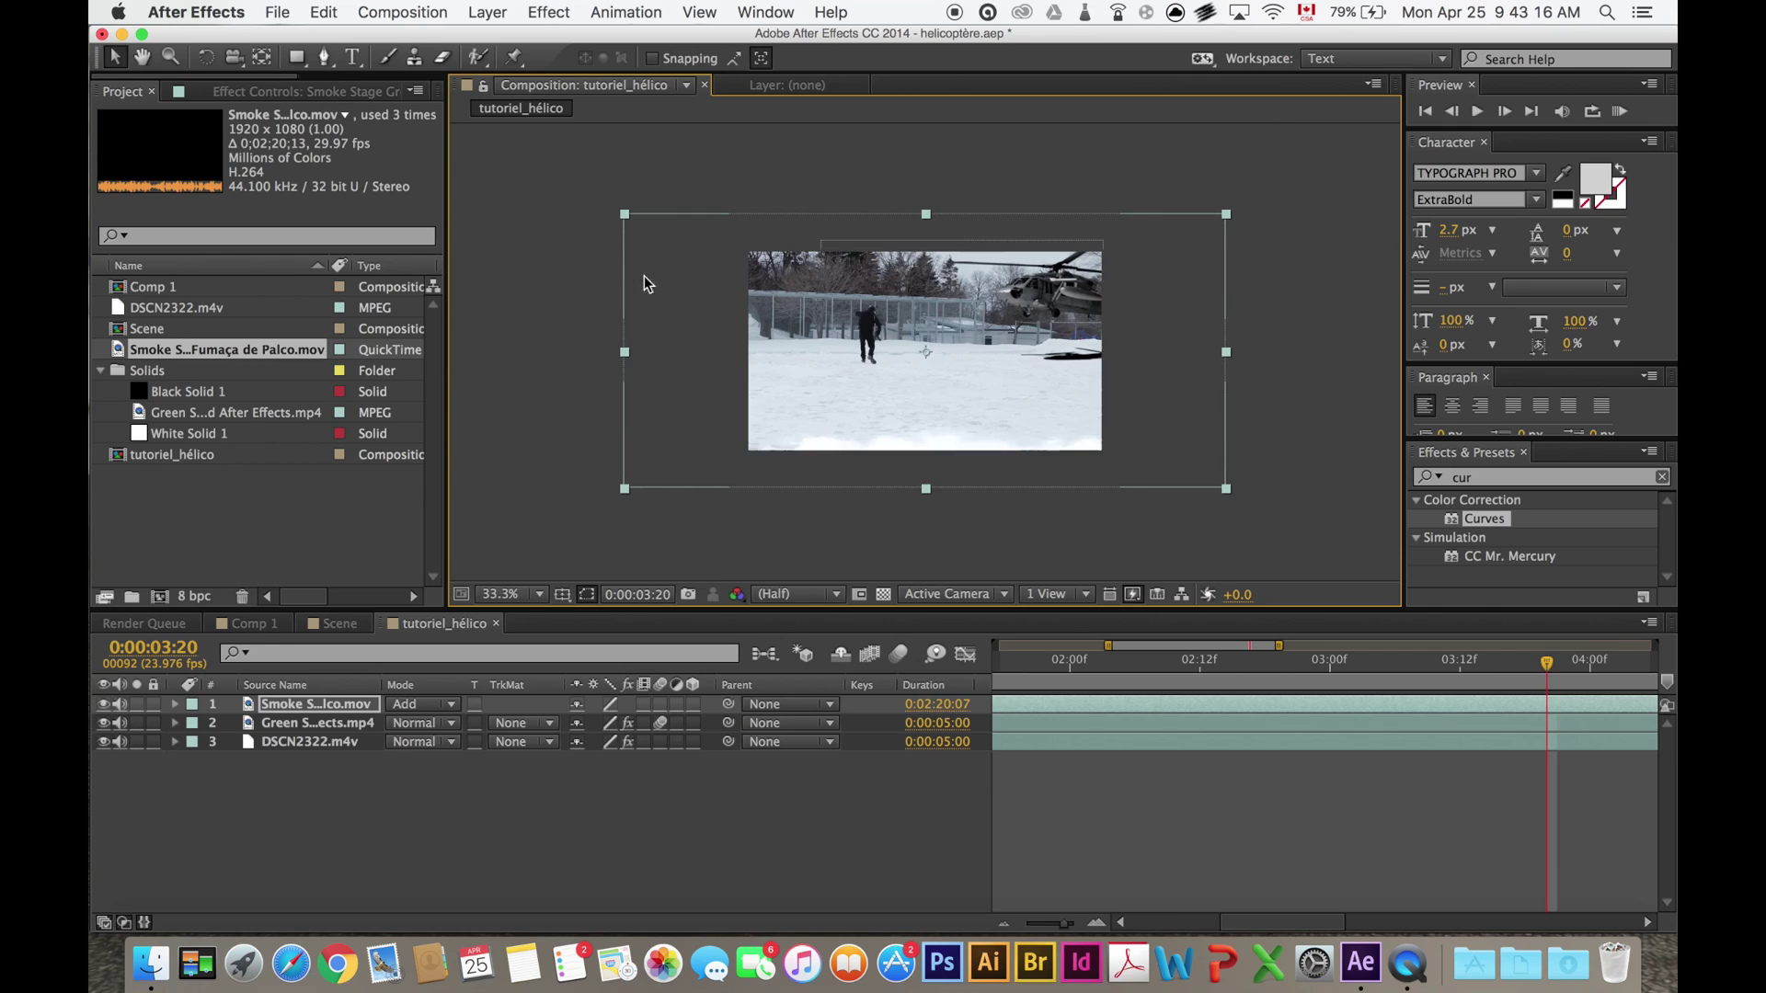
left_click_drag(840, 429, 826, 417)
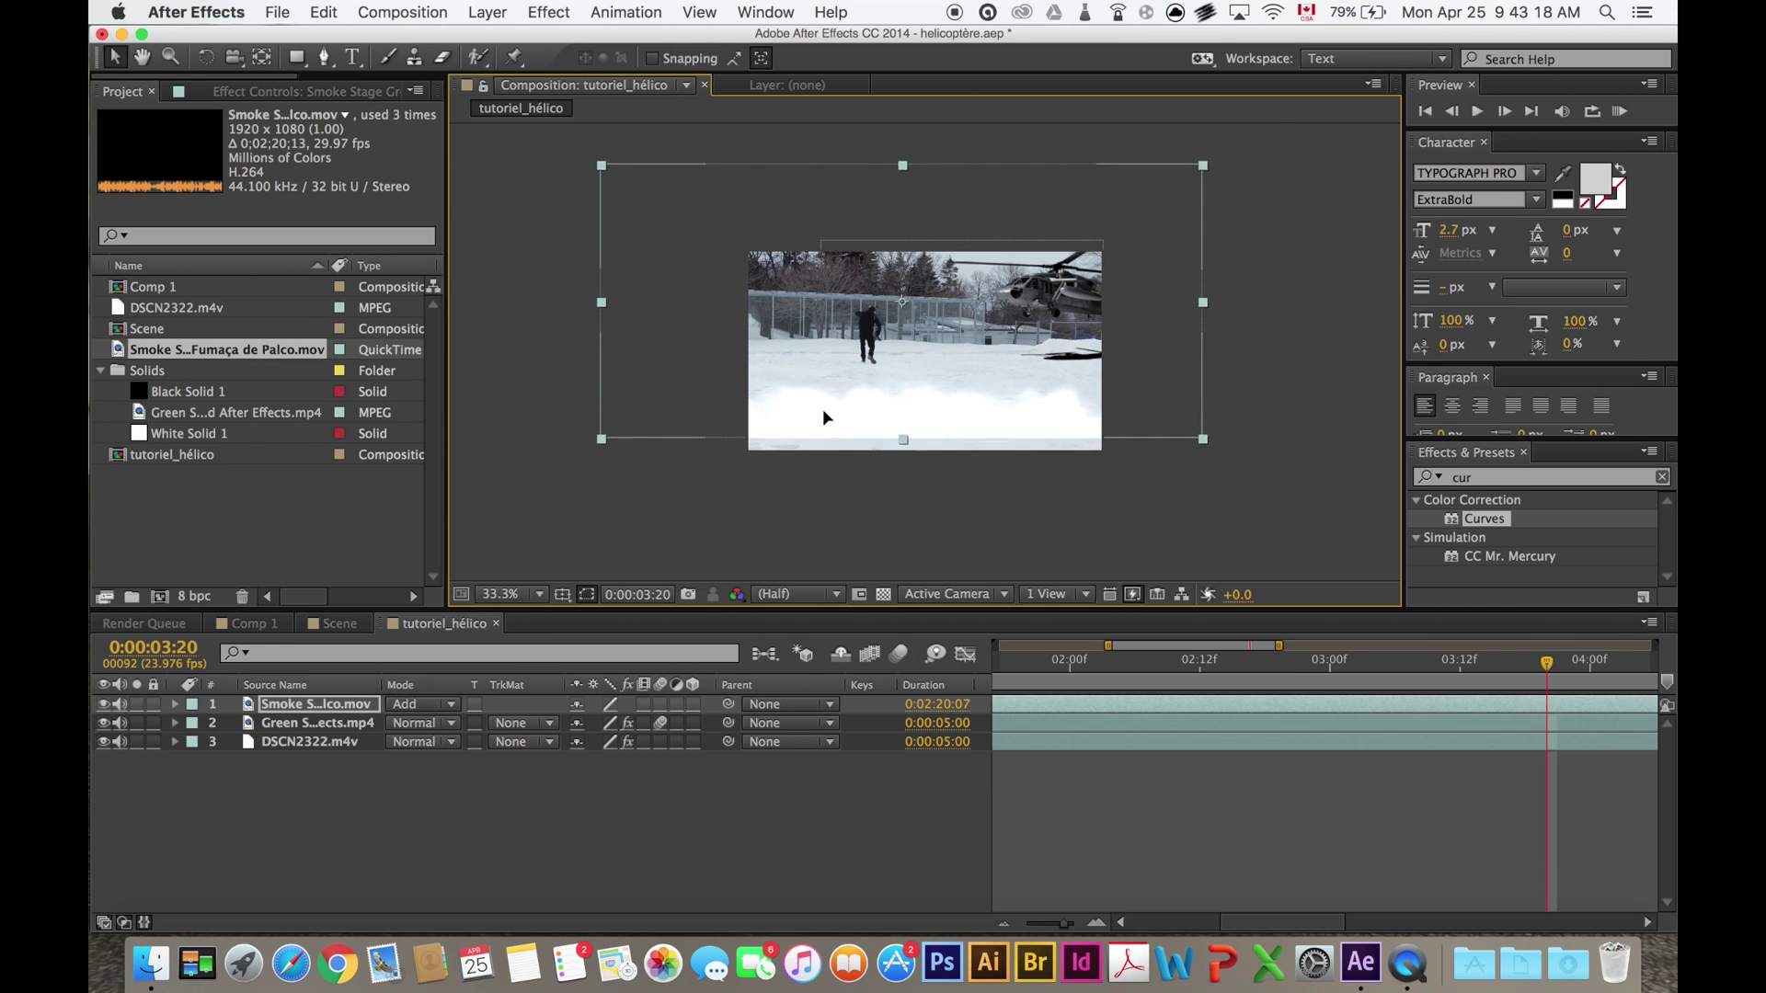
left_click_drag(600, 167, 520, 103)
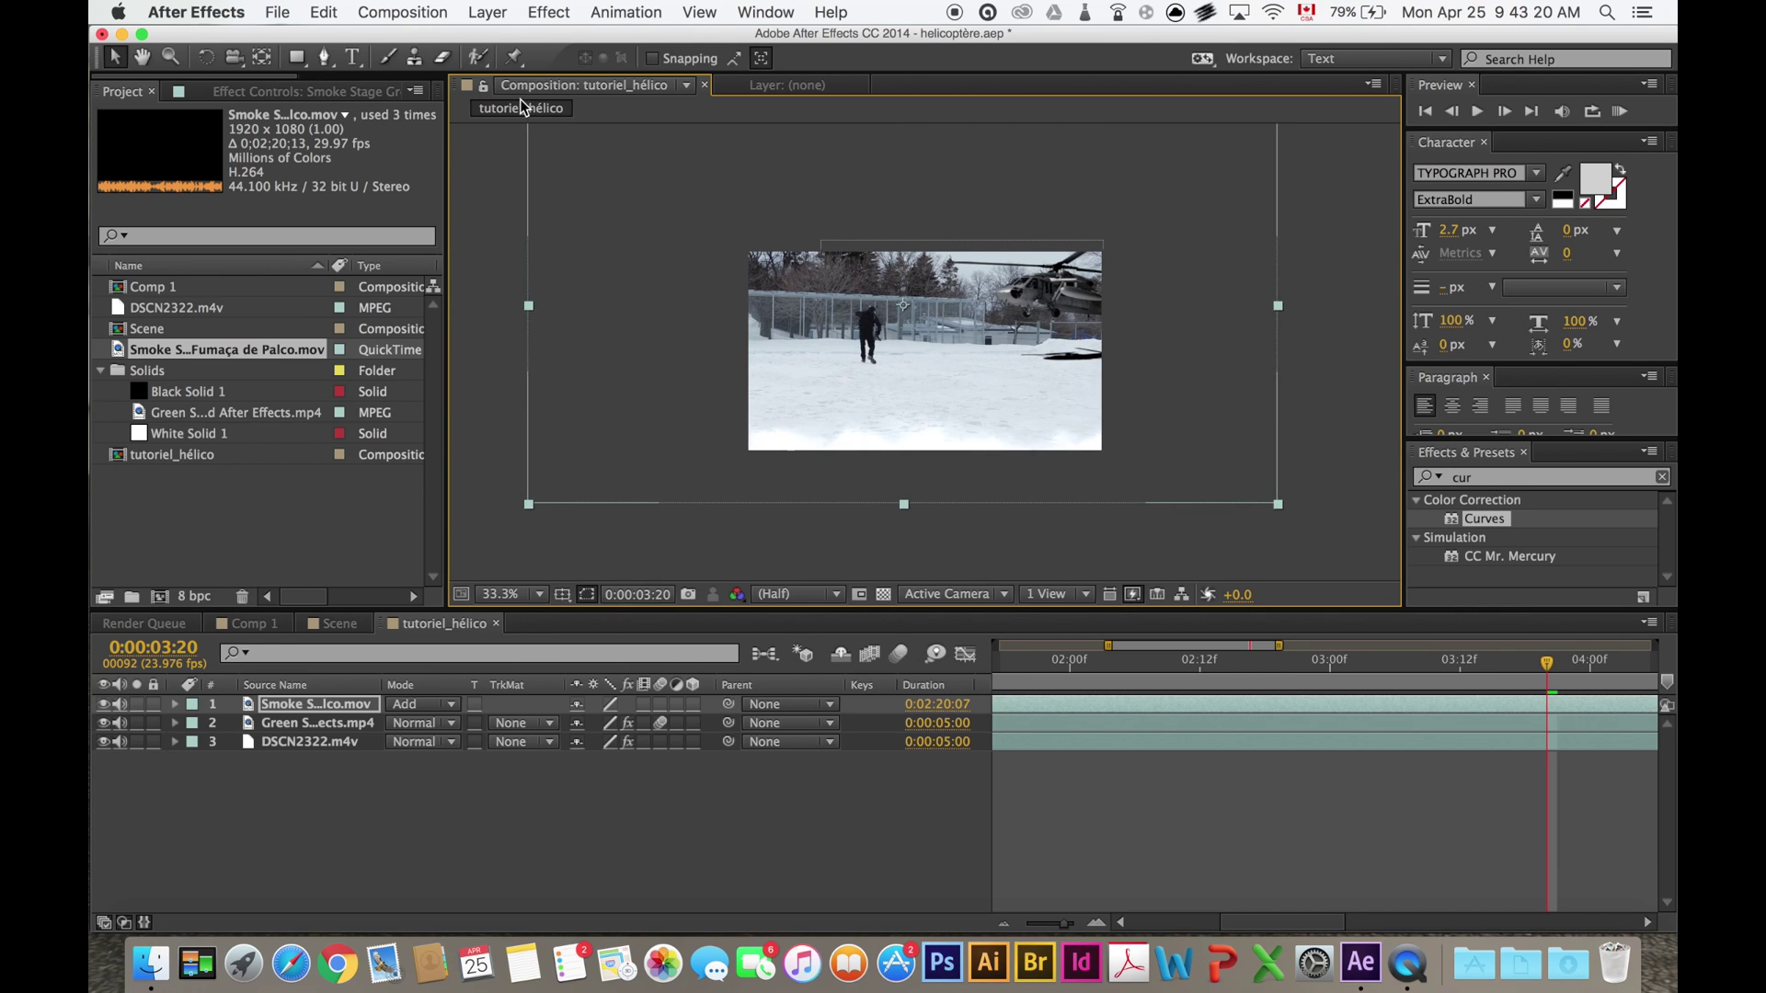
left_click_drag(804, 428, 797, 421)
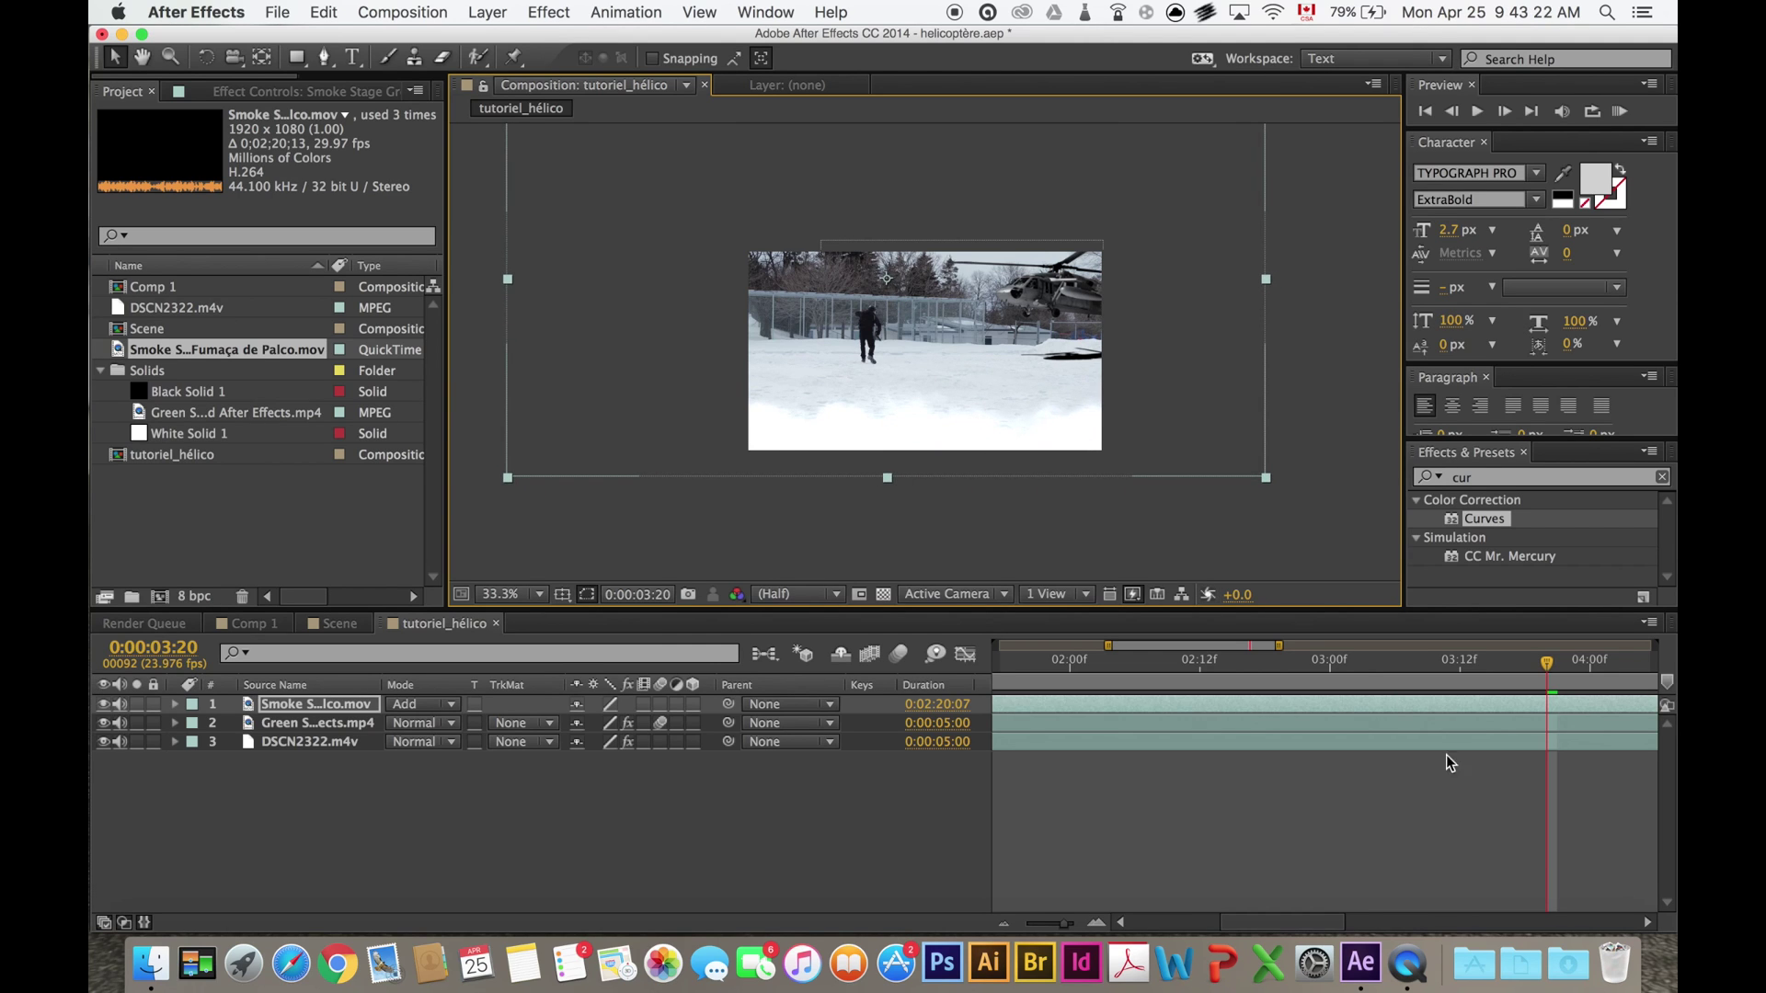
Split the smoke layer near the composition's start and delete the unwanted portion.
left_click_drag(1564, 664, 868, 688)
left_click(323, 12)
left_click(377, 283)
key("Delete")
Duplicate the smoke layer and offset the copy up and to the right.
scroll(914, 423, "up", 1)
key("super+d")
left_click_drag(850, 462, 1017, 399)
scroll(871, 509, "up", 1)
scroll(871, 509, "up", 1)
Reveal the second smoke layer's transform properties and lower the smoke's opacity.
left_click(1123, 723)
scroll(925, 368, "down", 1)
left_click_drag(1001, 662, 1207, 663)
left_click(175, 723)
left_click(194, 742)
left_click(316, 705)
mouse_move(587, 836)
left_mouse_down()
mouse_move(543, 839)
mouse_move(615, 800)
mouse_move(560, 817)
left_mouse_up()
Reveal the top smoke layer's transform properties and move the smoke higher in the frame.
left_click(175, 704)
left_click(194, 723)
scroll(1017, 359, "up", 1)
left_click_drag(1011, 372, 960, 224)
scroll(1018, 359, "down", 1)
Duplicate the smoke layer again with opacity at 67% and move the smoke lower in the frame.
left_click(246, 707)
key("super+d")
left_click_drag(581, 839, 576, 839)
left_click_drag(1207, 662, 1392, 659)
scroll(923, 240, "up", 1)
left_click_drag(923, 230, 895, 359)
scroll(920, 368, "down", 1)
scroll(1012, 368, "up", 1)
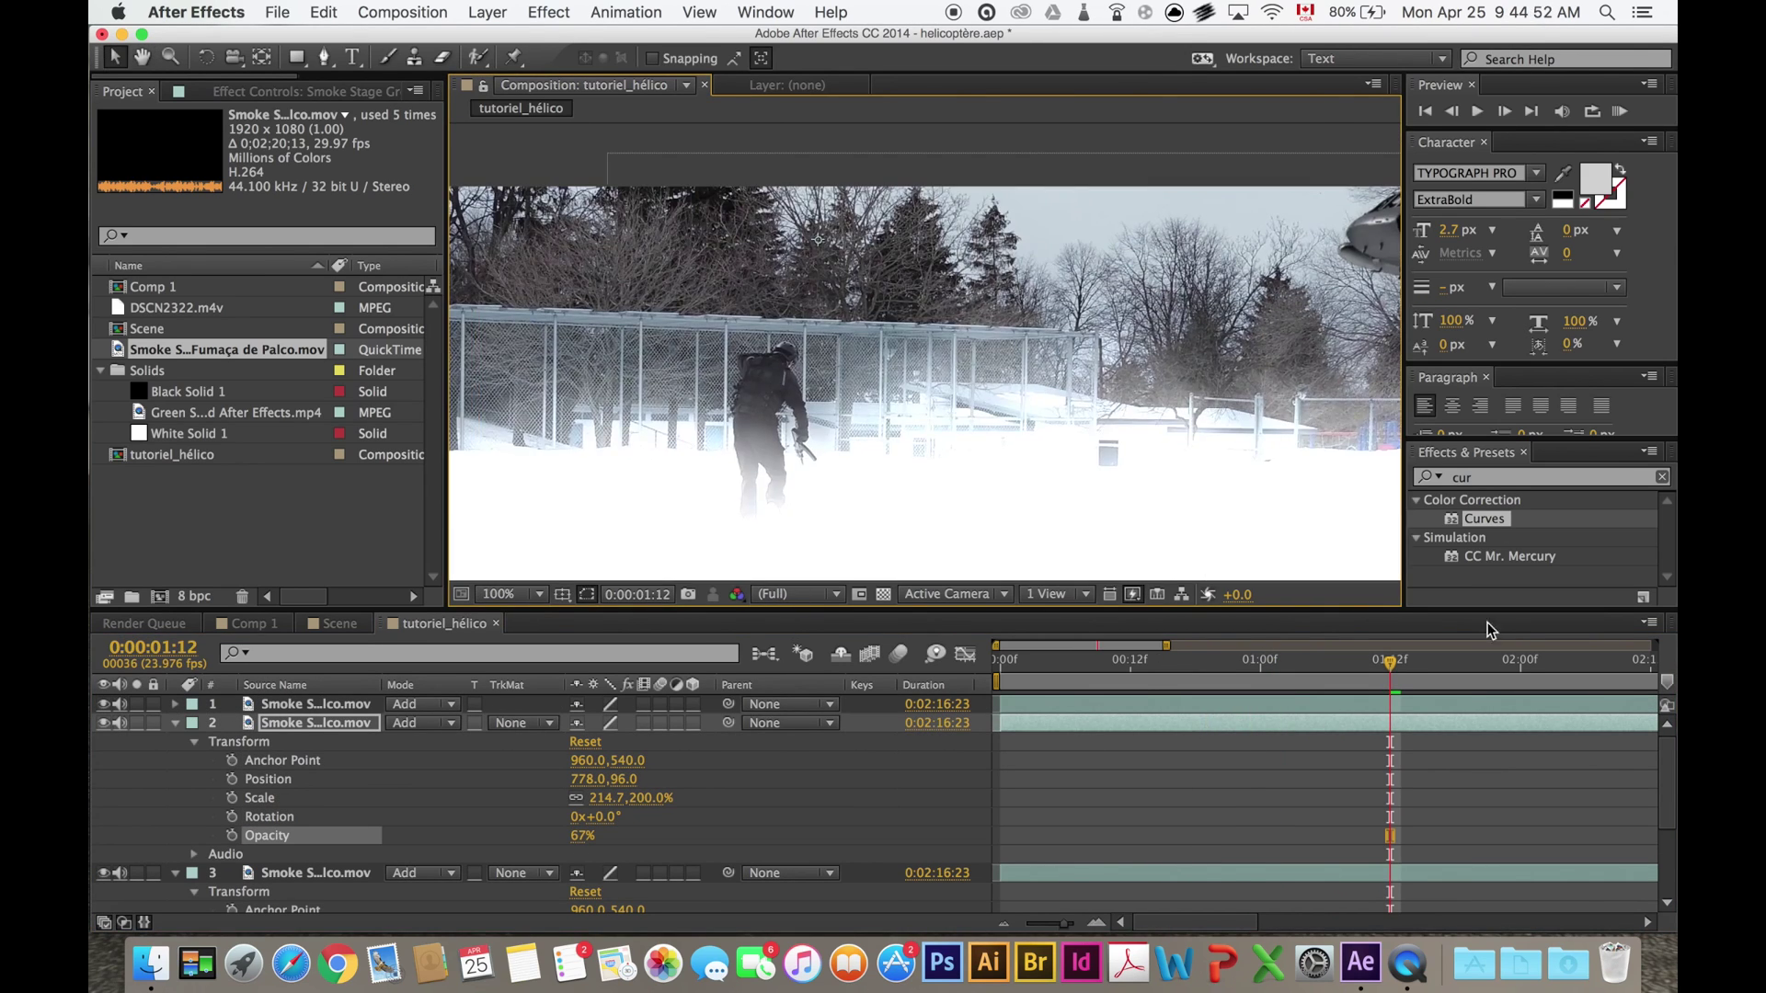
Create a new black solid layer and place it above all the smoke layers.
left_click_drag(1391, 662, 1067, 662)
left_click(174, 723)
left_click(175, 743)
right_click(260, 851)
mouse_move(500, 710)
left_click(584, 761)
left_click(880, 833)
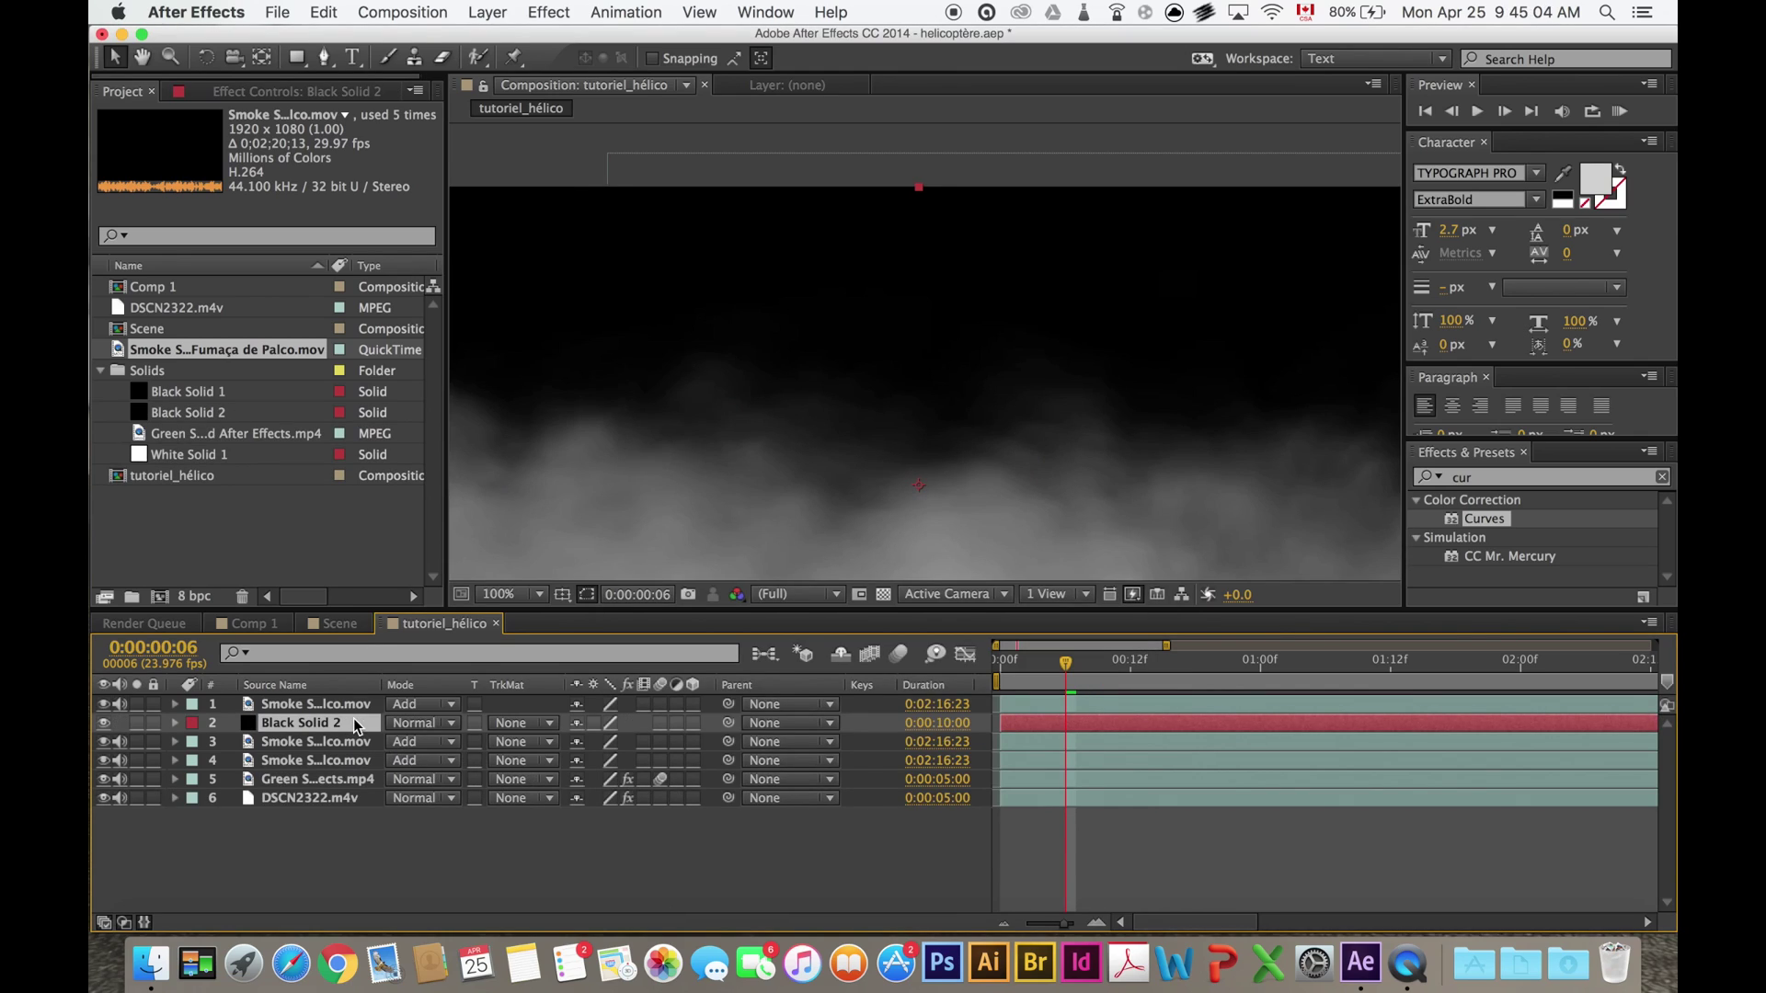
left_click_drag(359, 701, 355, 705)
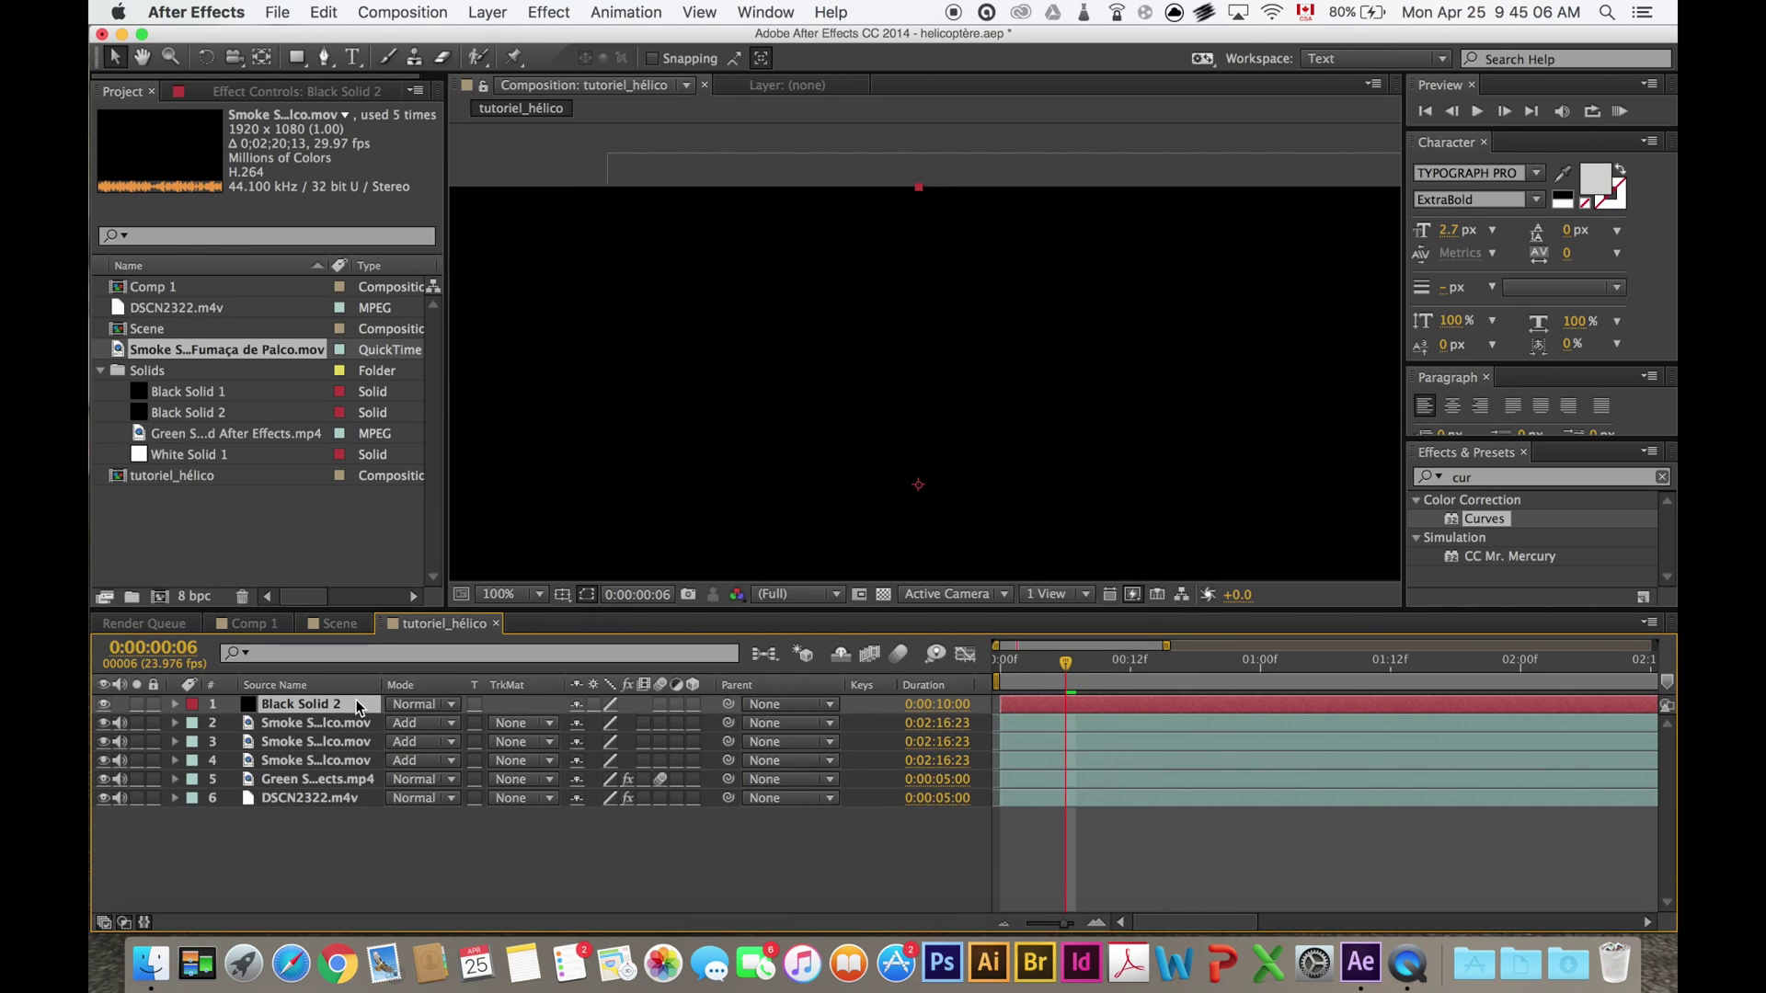
Apply the Video Copilot Optical Flares effect to the new black solid.
scroll(741, 371, "down", 2)
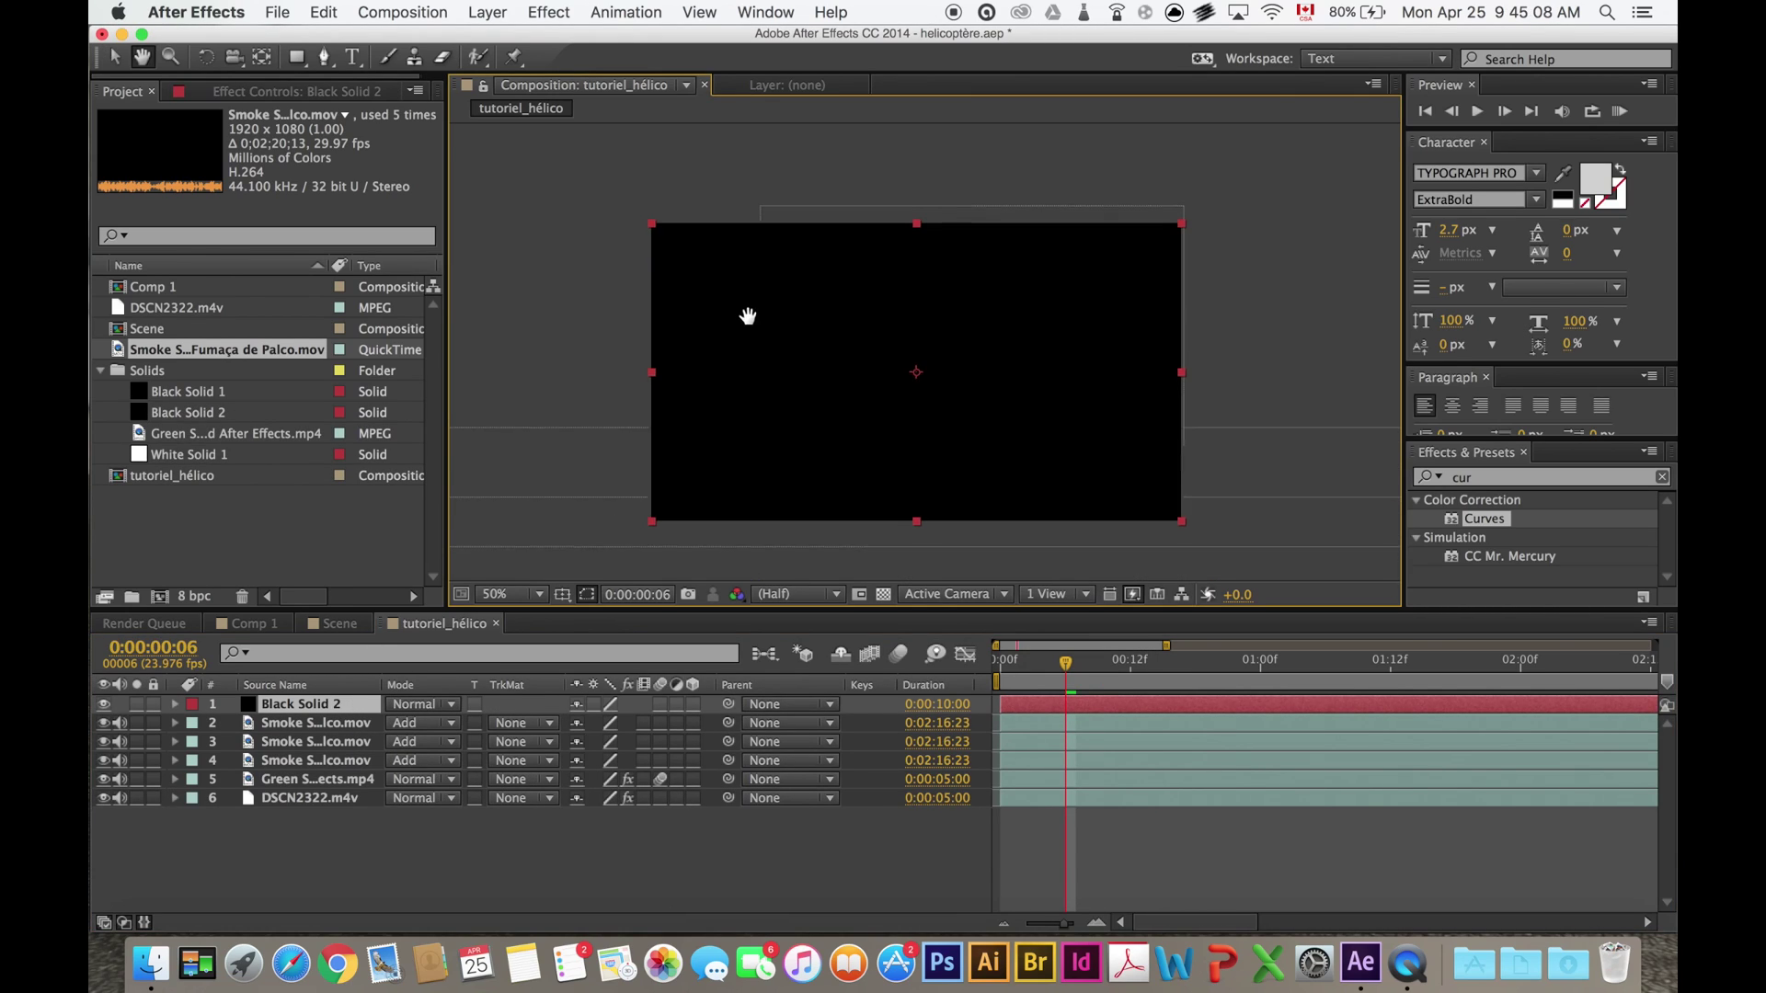
left_click(1662, 478)
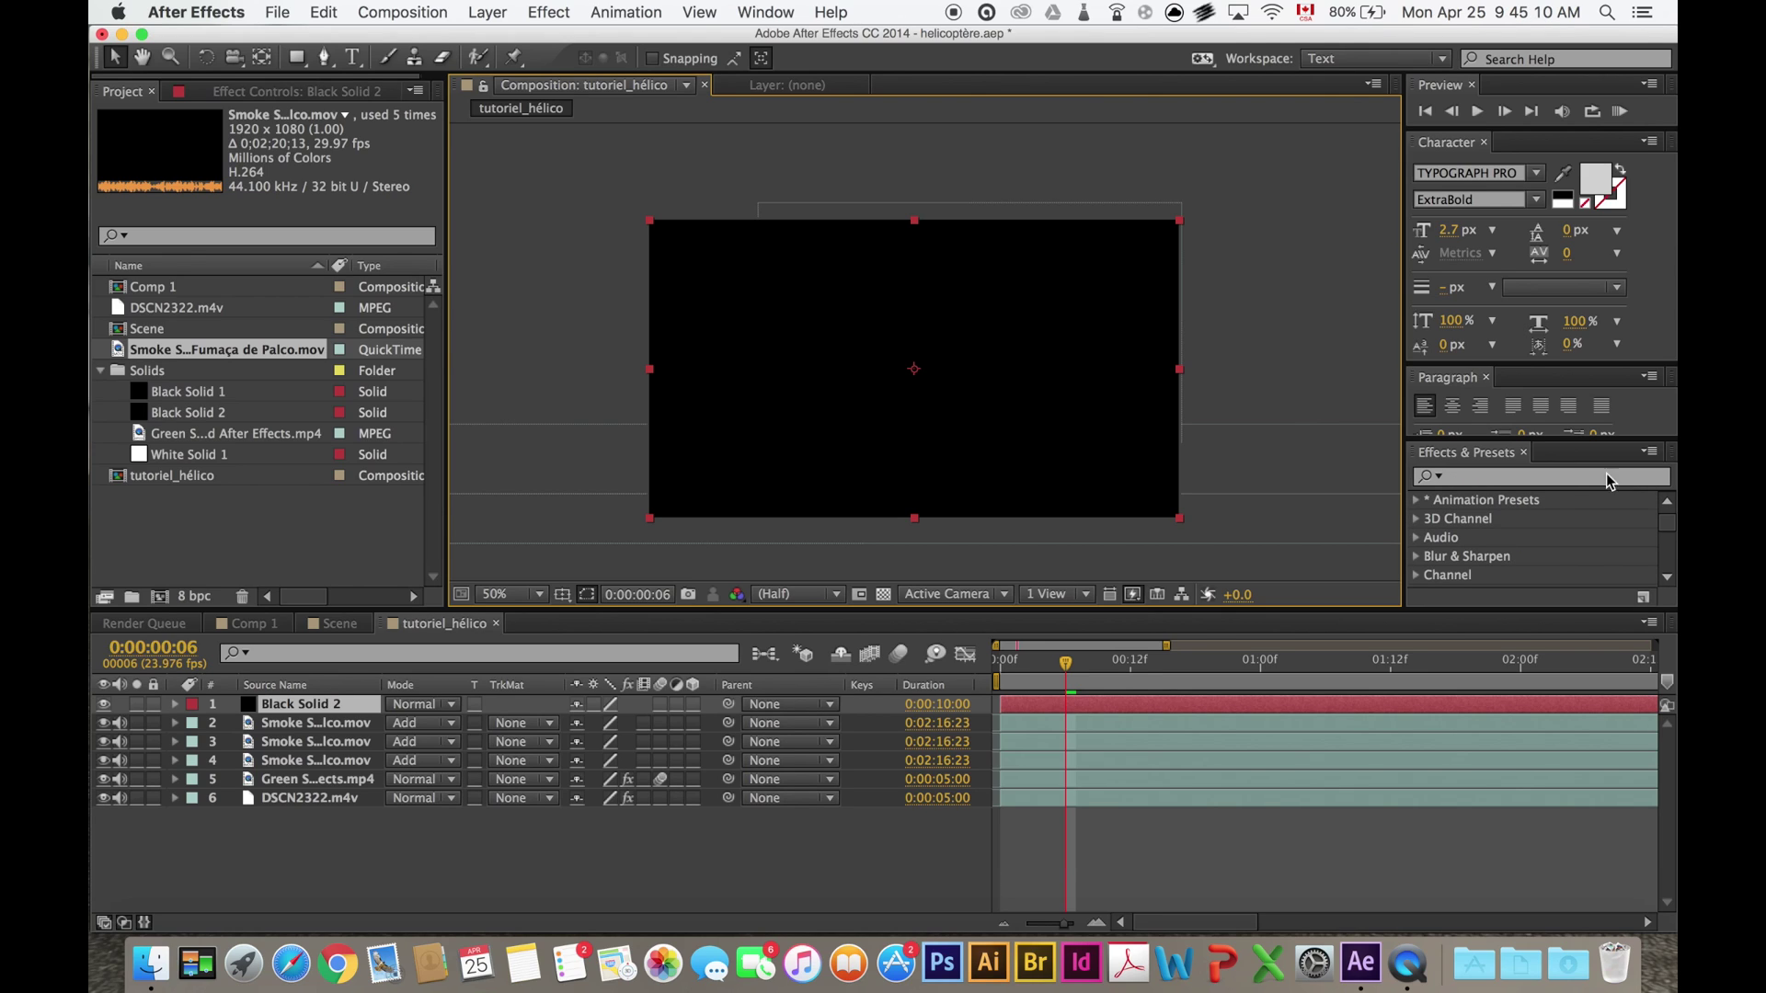
left_click(549, 12)
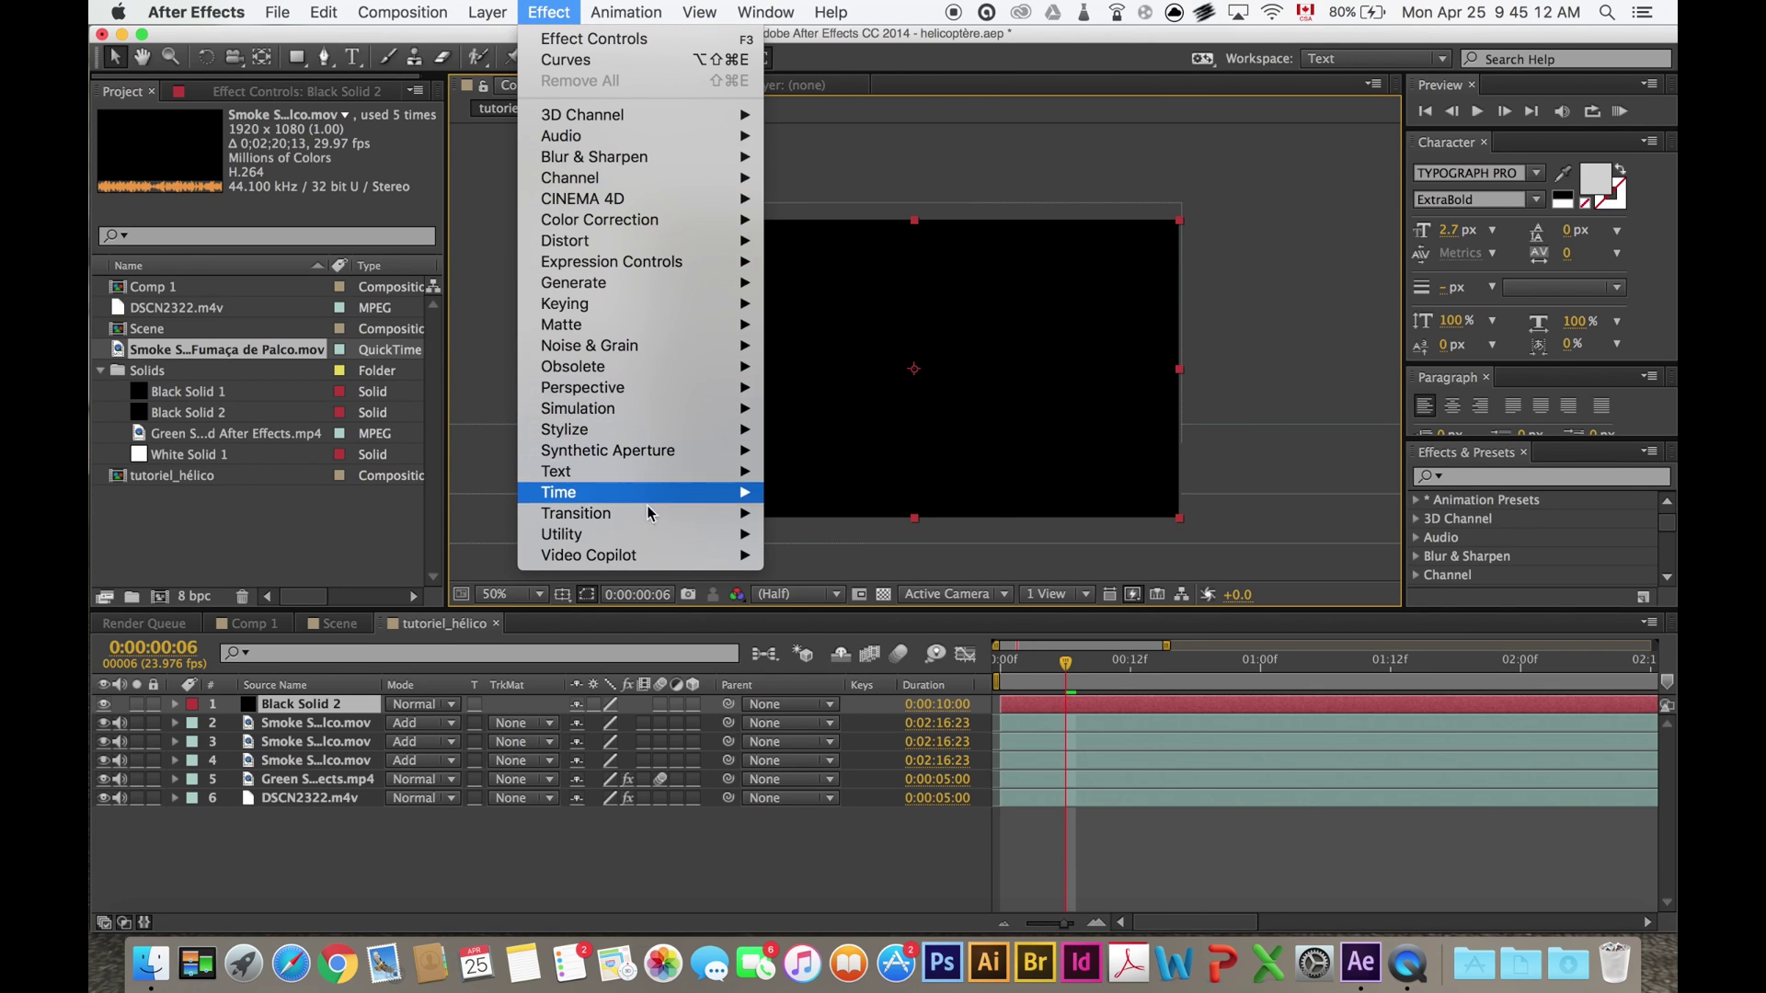
mouse_move(699, 557)
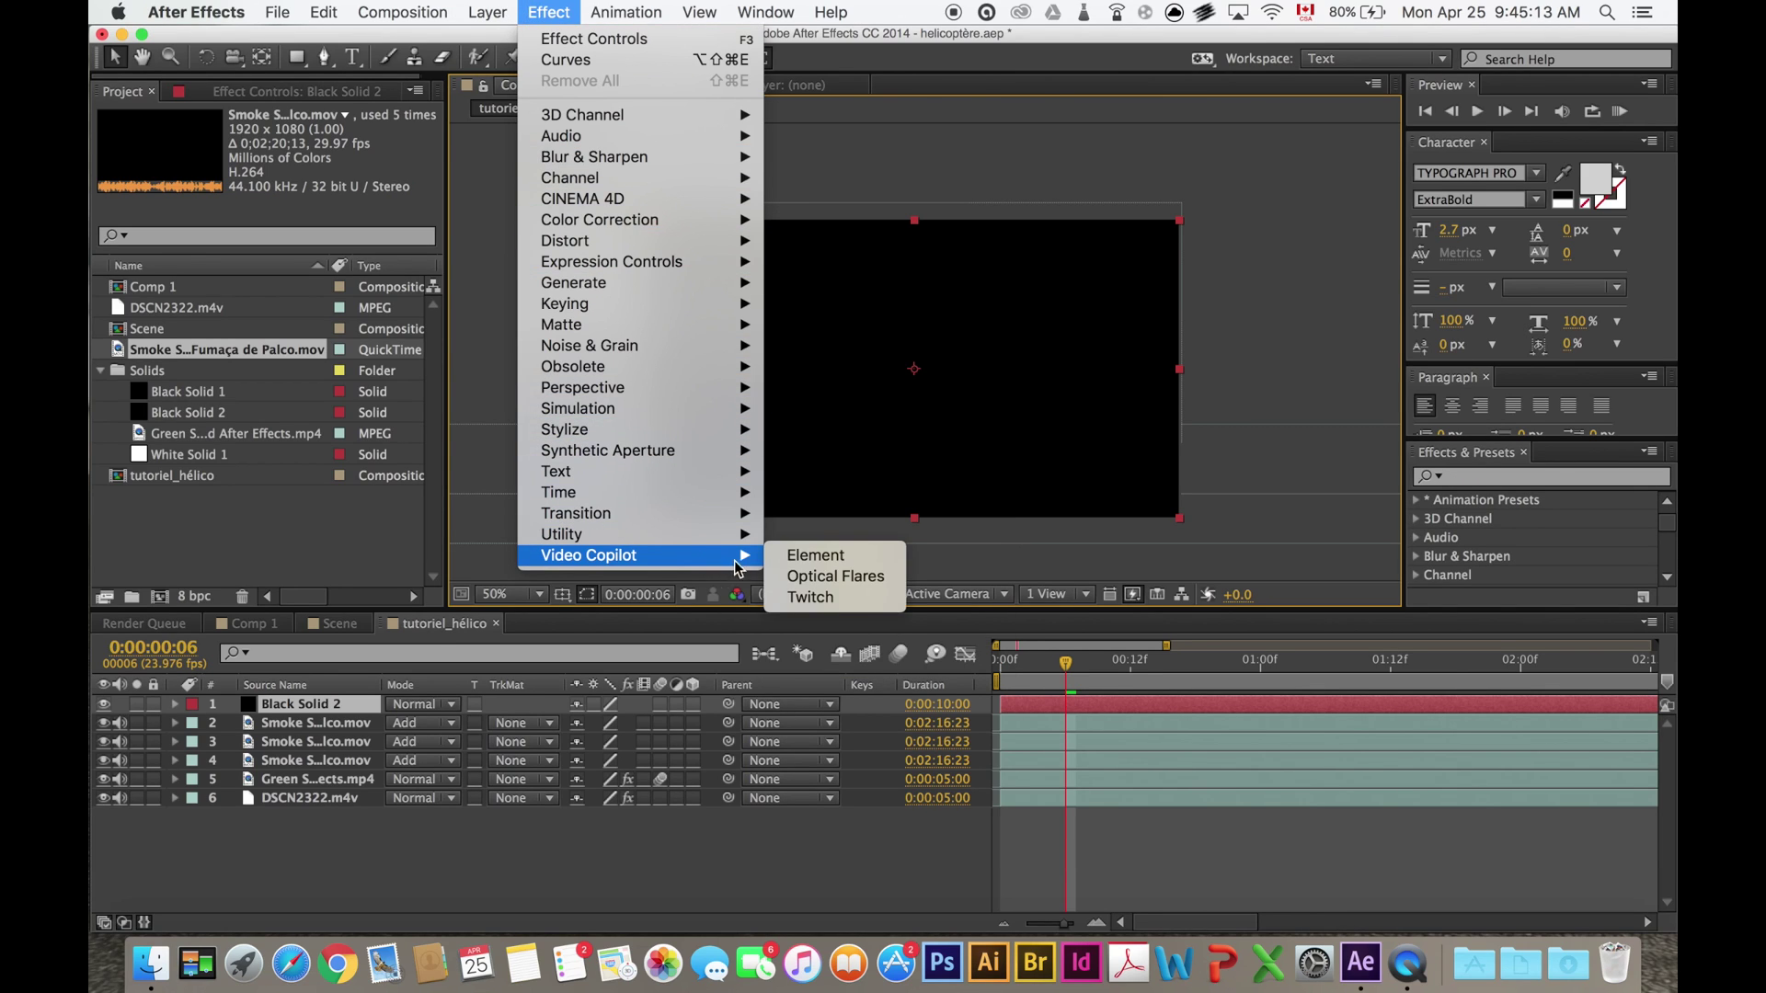
left_click(826, 581)
Set the black solid to Add and place the flare at -160, -140 with centre 1016, 468, brightness 270 and scale 120.
left_click_drag(807, 315, 631, 209)
left_click_drag(913, 369, 859, 347)
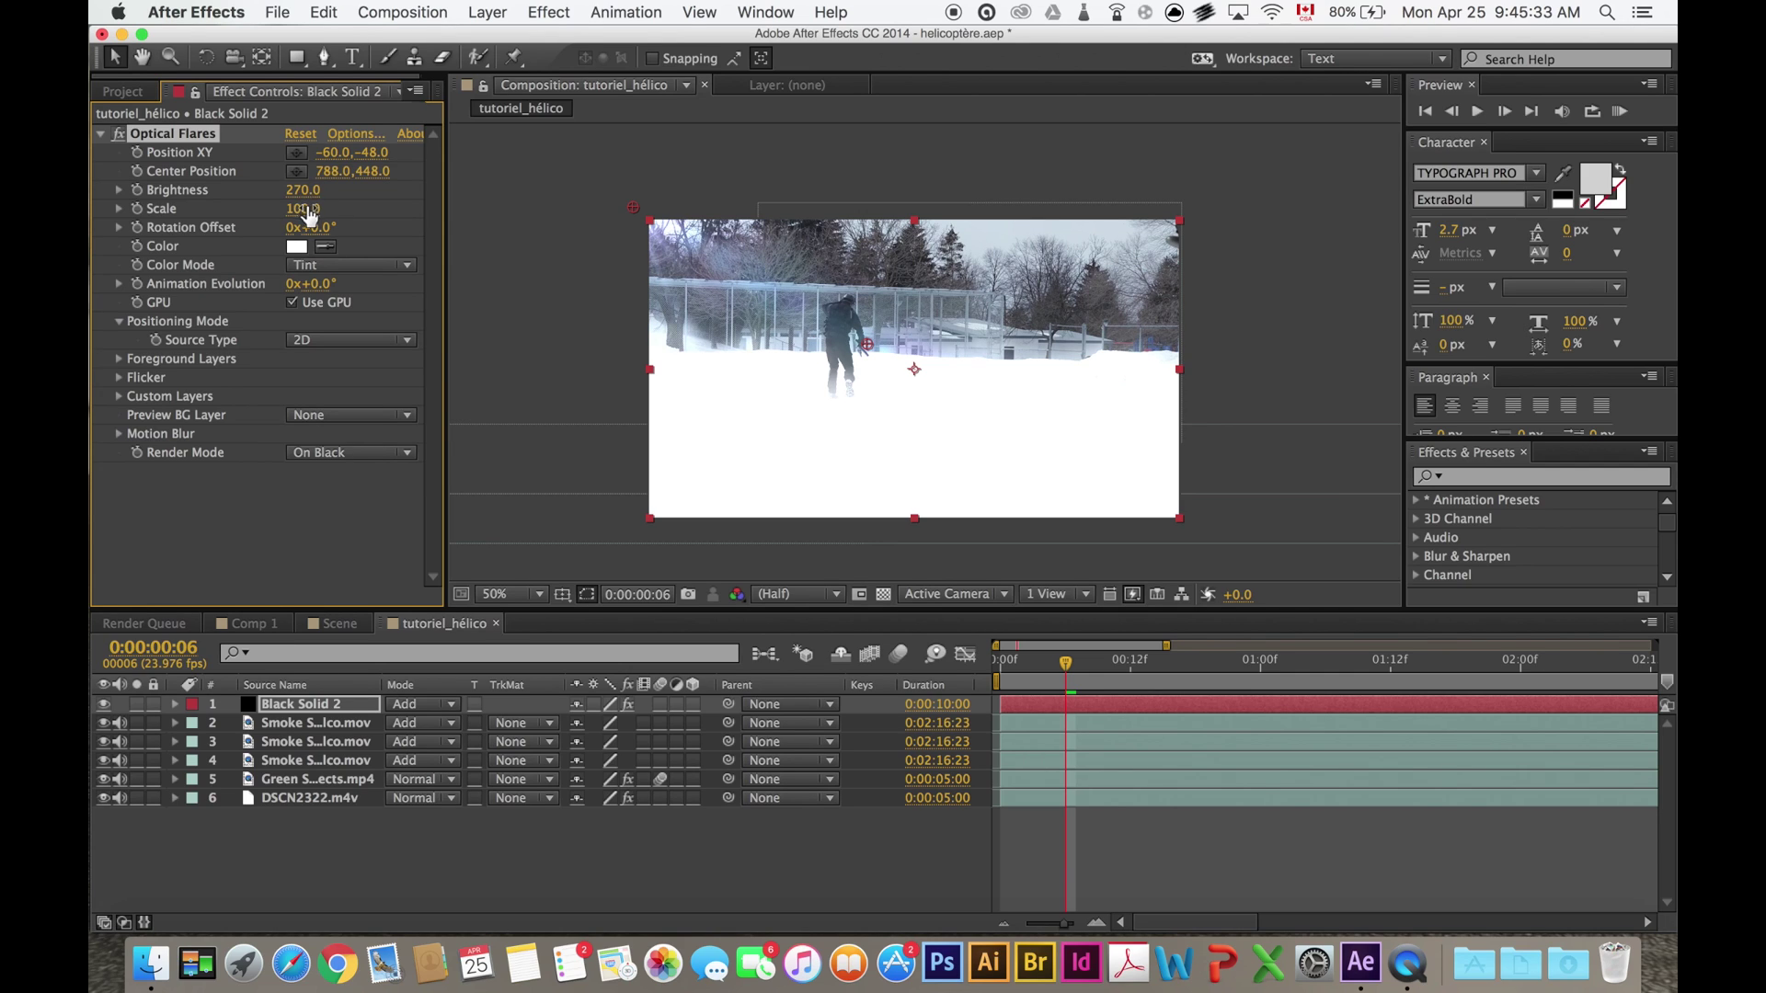
left_click_drag(308, 214, 307, 208)
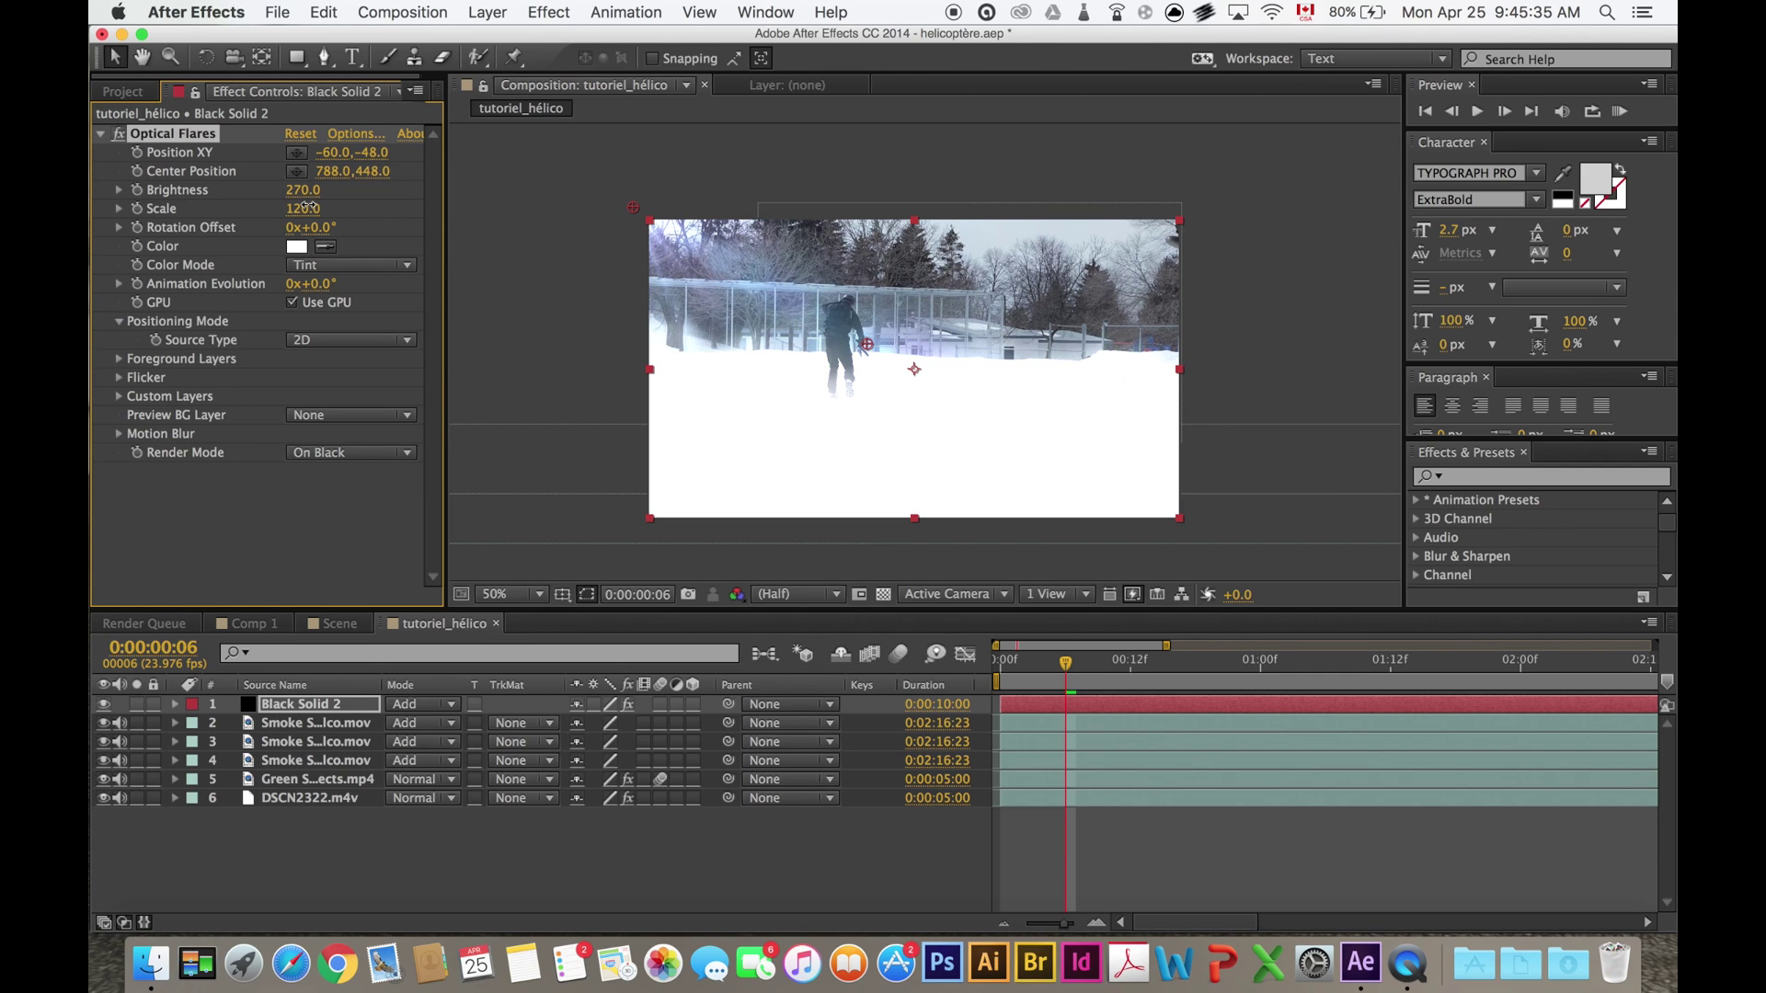
left_click_drag(626, 207, 601, 182)
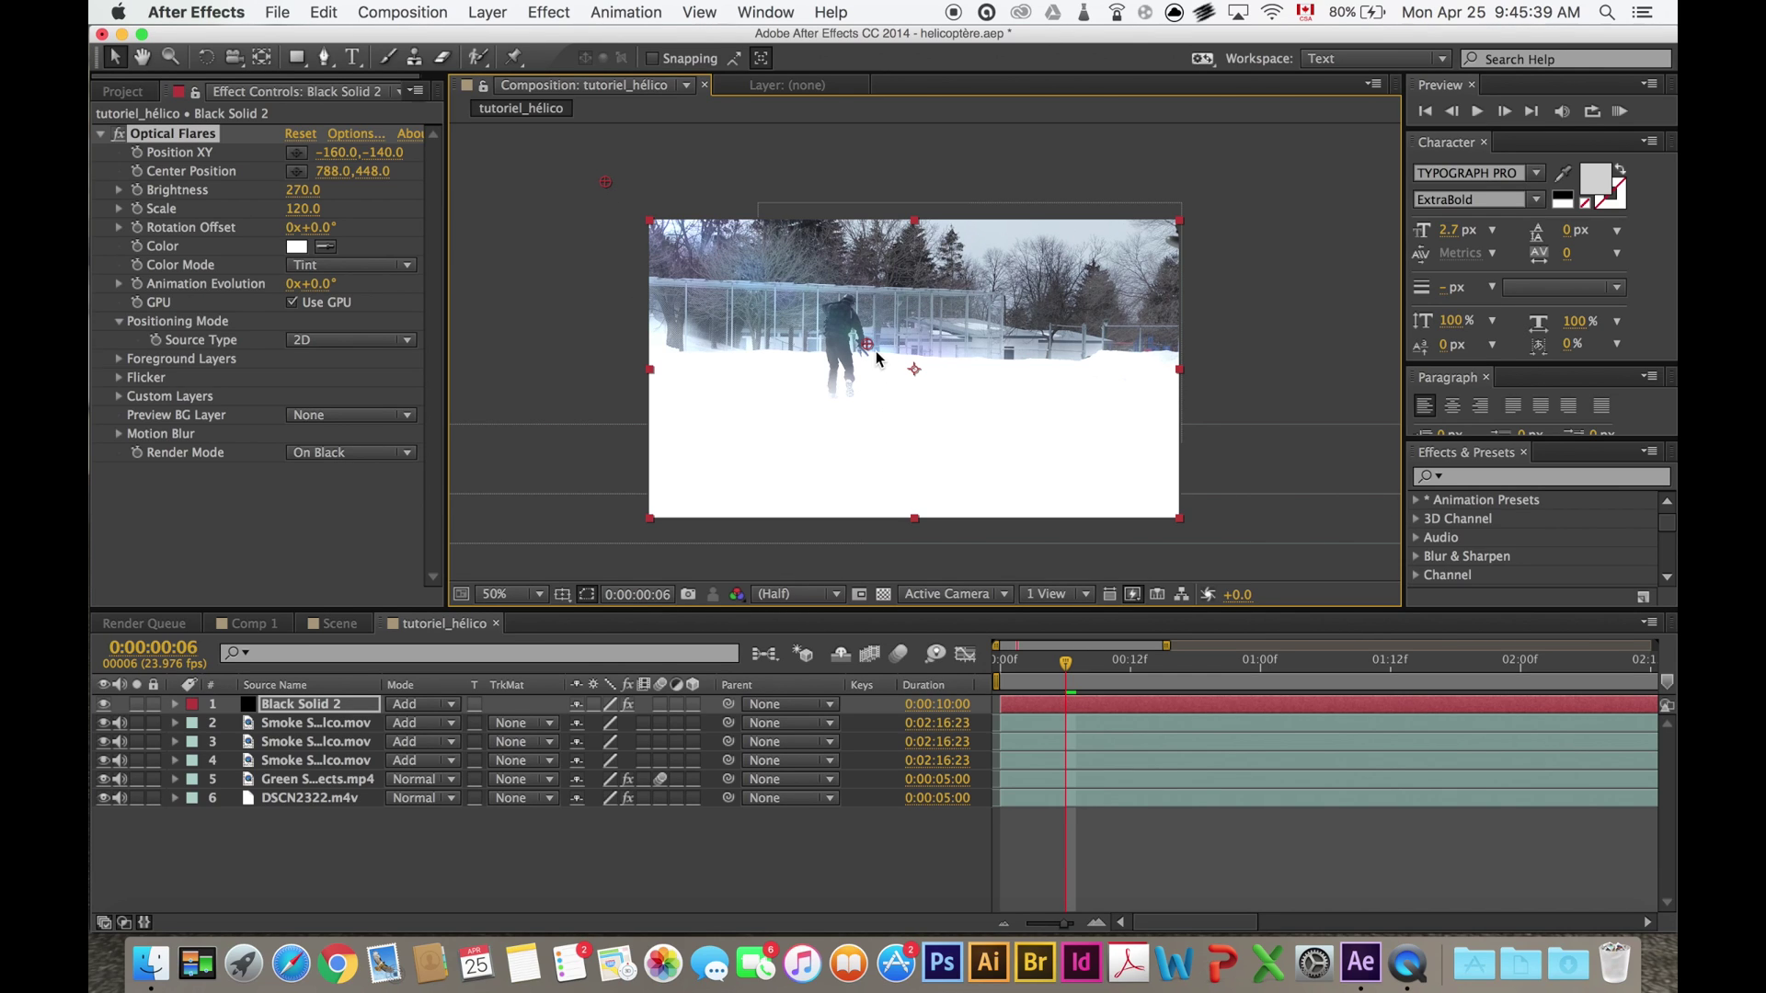
left_click_drag(872, 346, 938, 352)
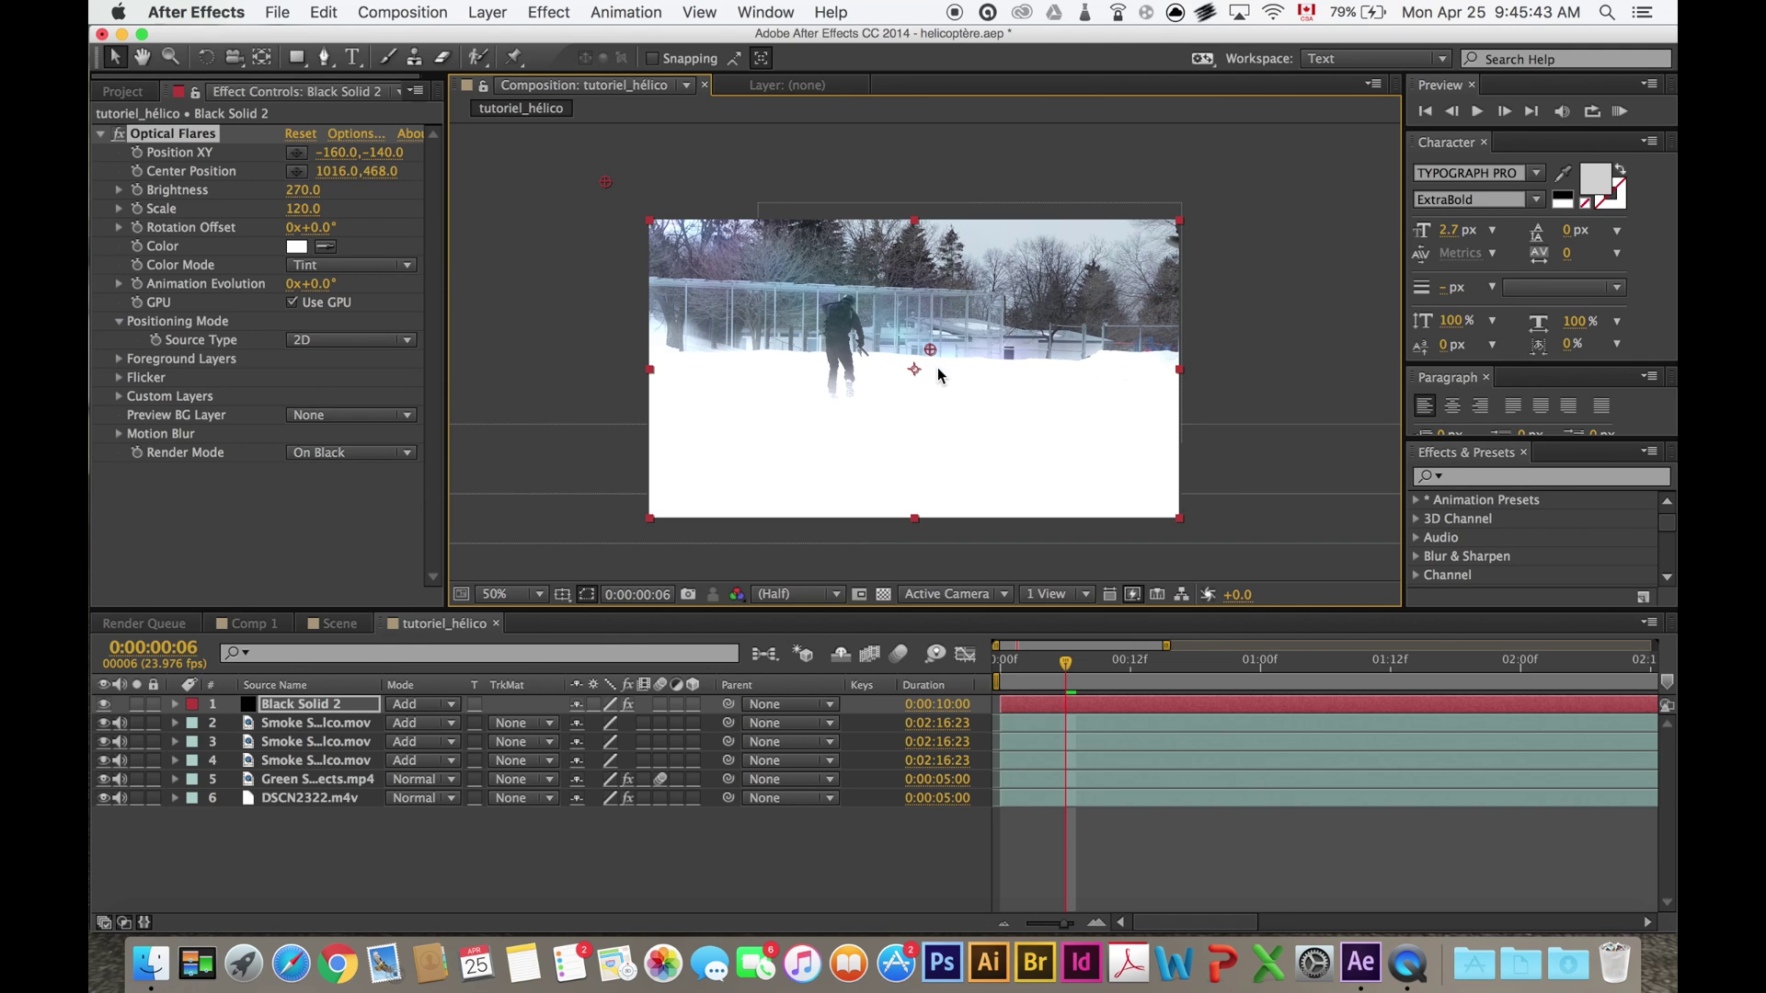
Apply Brightness & Contrast to the DSCN2322.m4v footage with brightness 42 and contrast 31.
left_click(309, 798)
left_click(1545, 477)
type("brightness")
double_click(1529, 519)
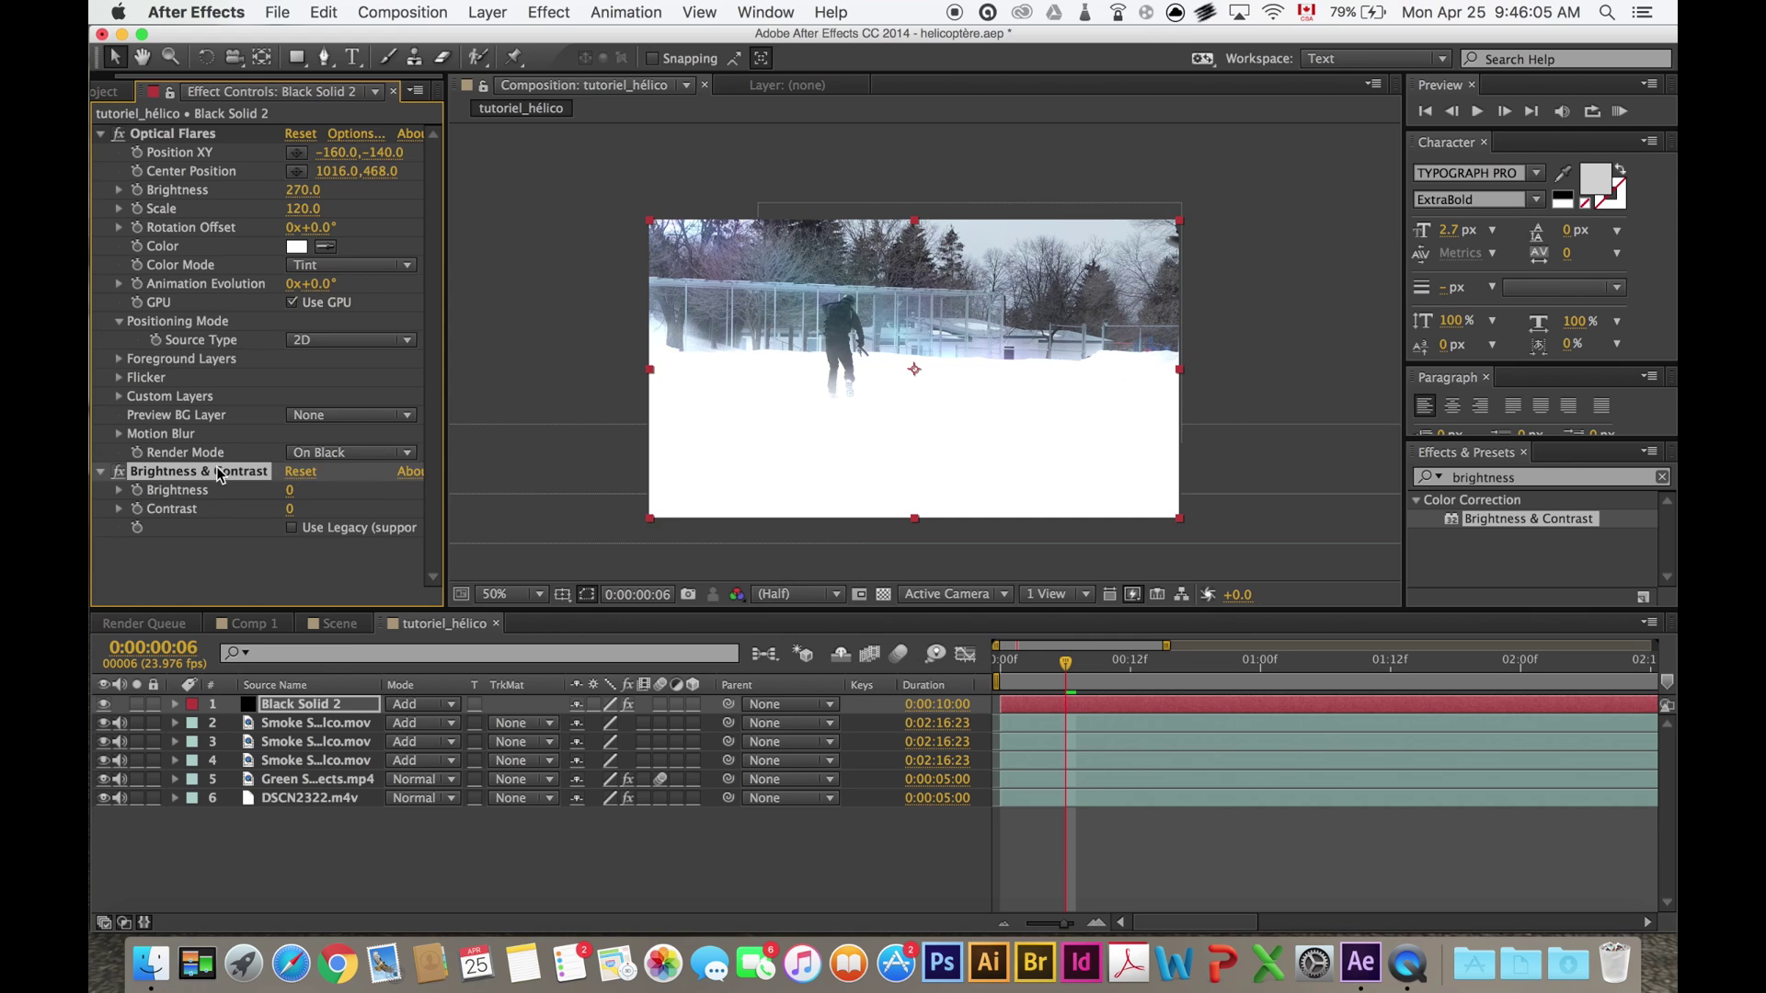
left_click_drag(289, 559, 324, 577)
scroll(990, 330, "up", 1)
Apply CC Snowfall to the black solid with 100000 flakes, size 7.99 and size variation 39.
type("snow")
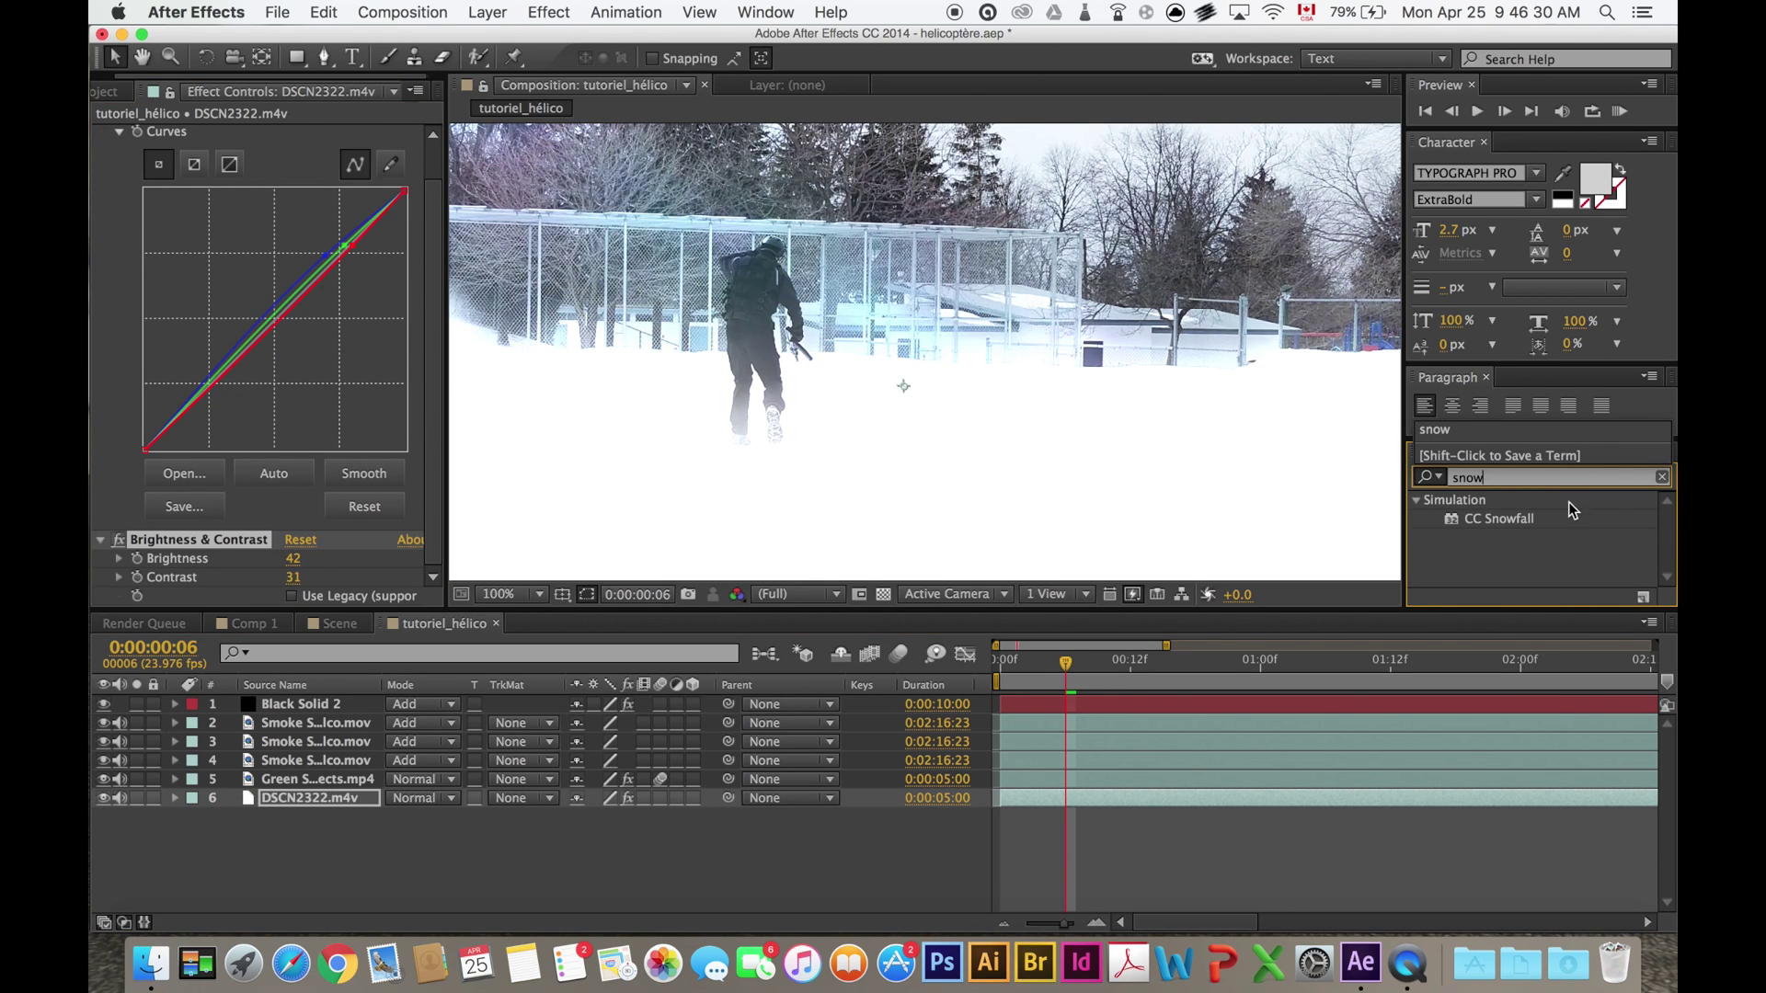
left_click_drag(1527, 520, 263, 711)
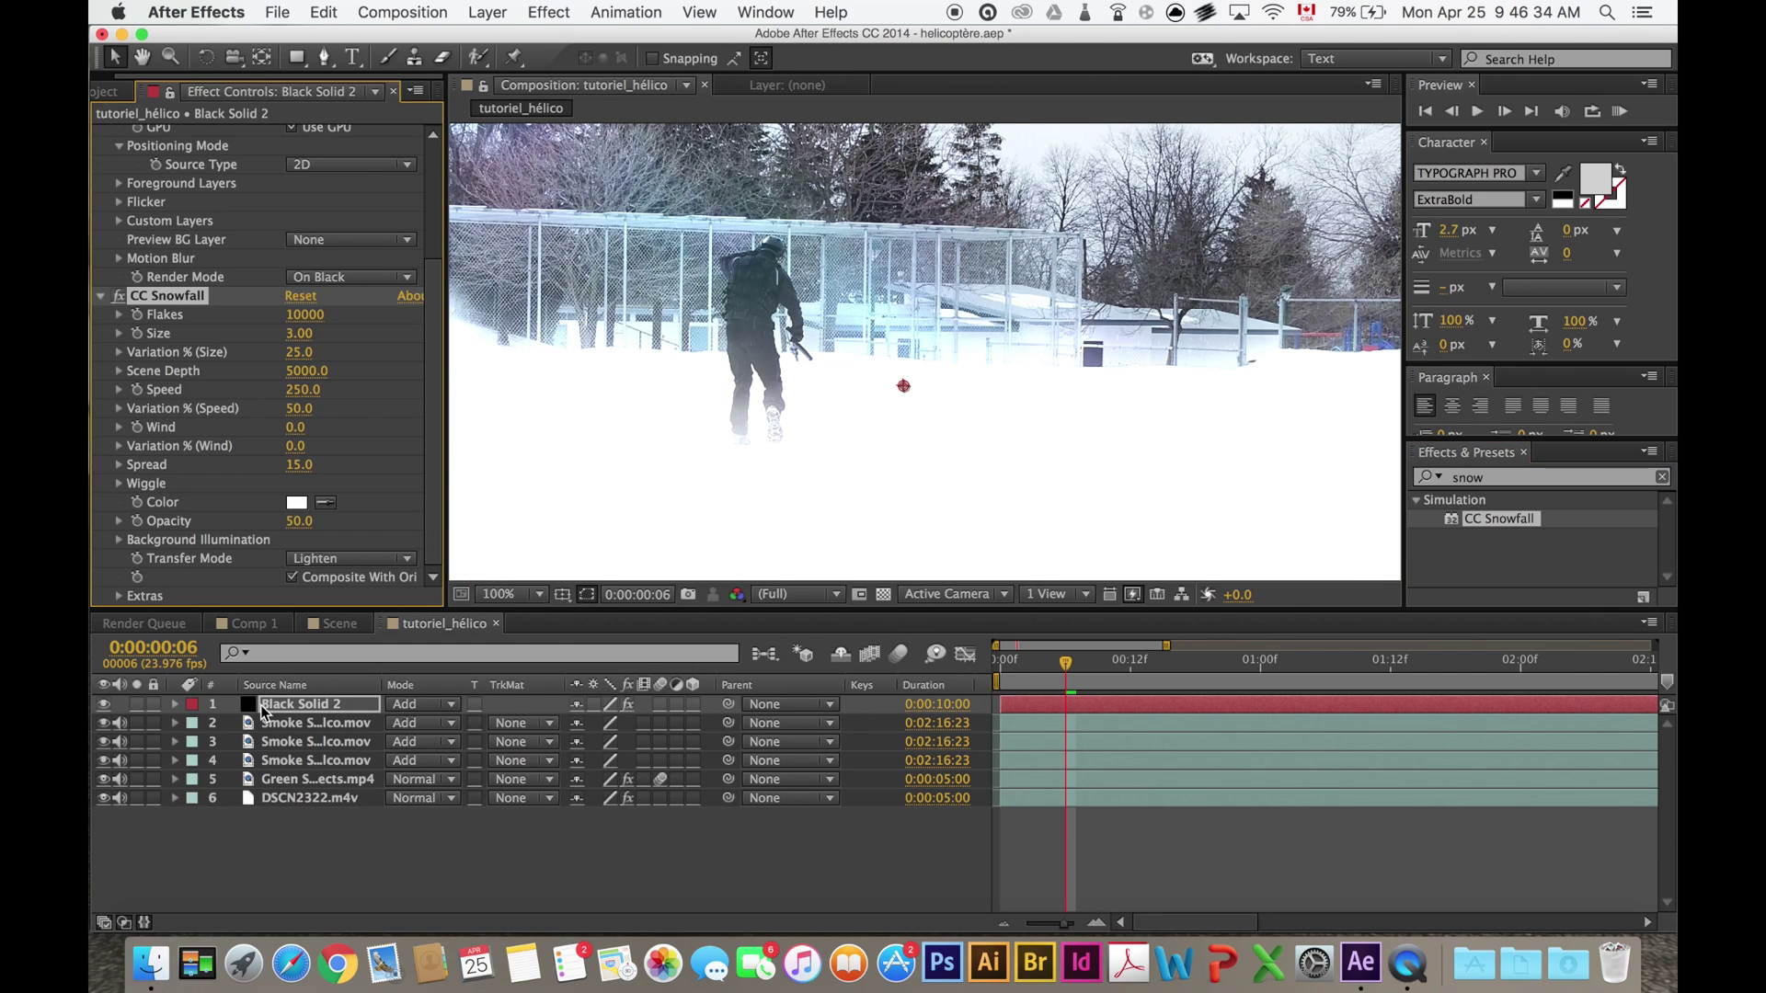
left_click(324, 316)
key("Return")
left_click_drag(299, 333, 1157, 361)
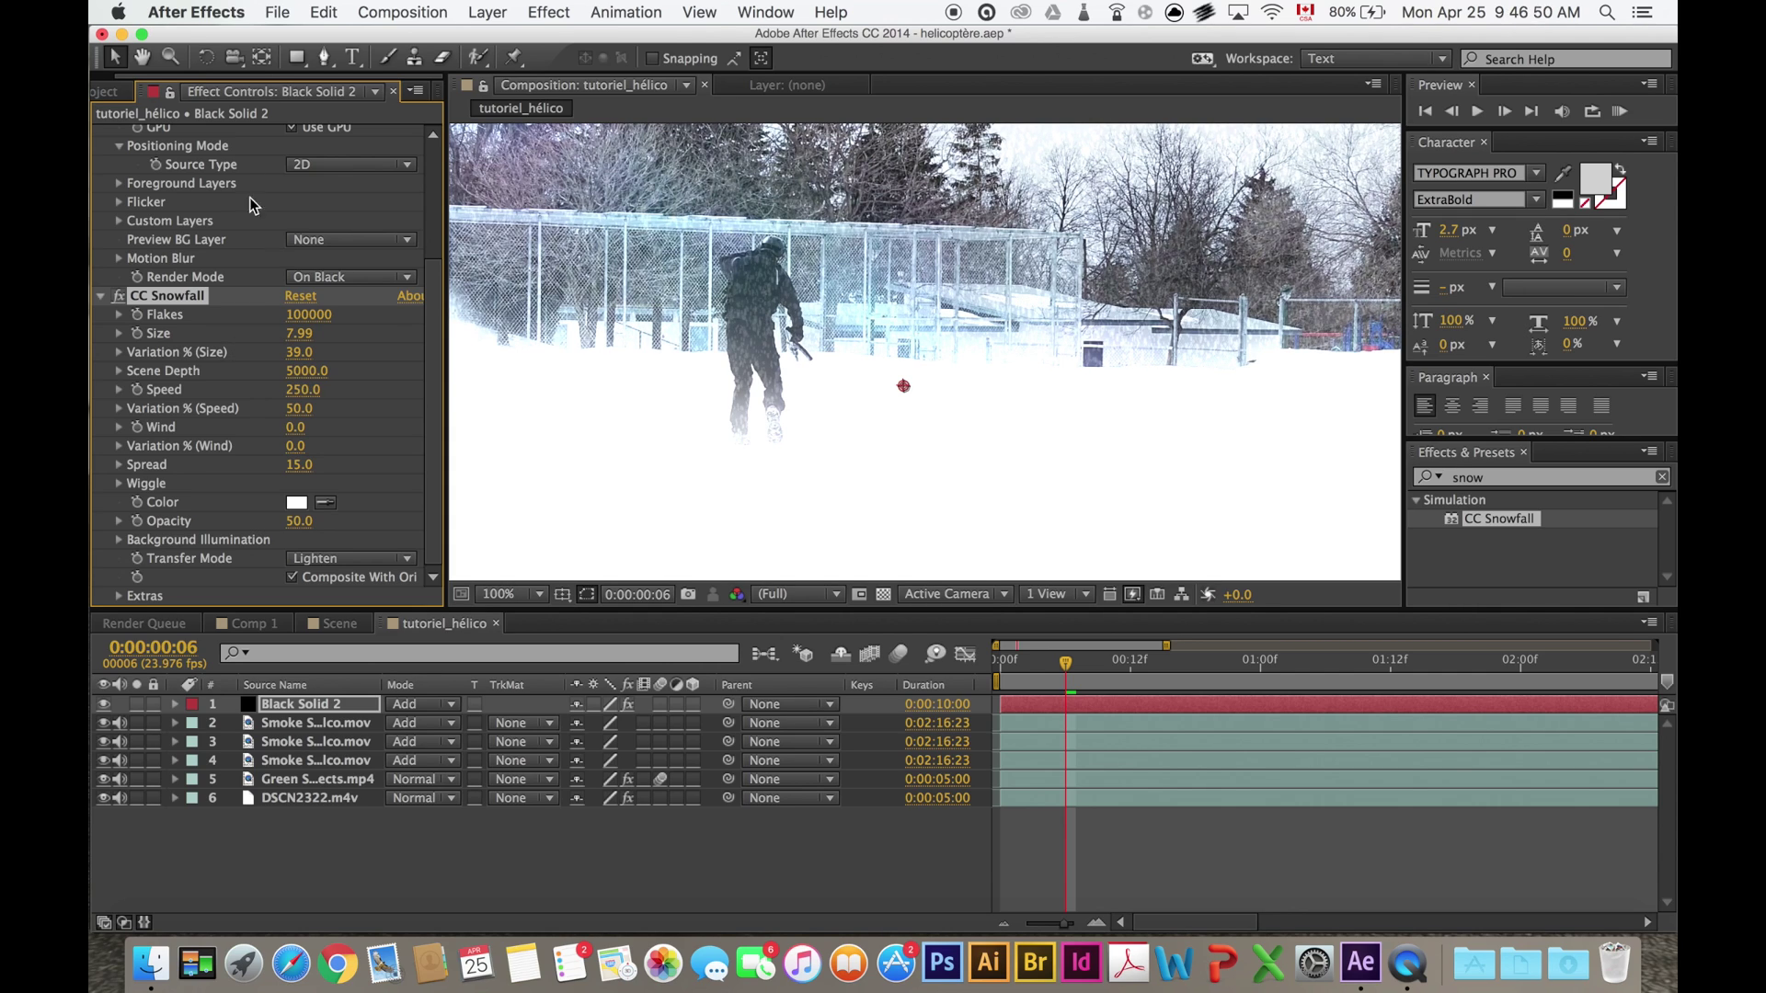
scroll(261, 255, "up", 5)
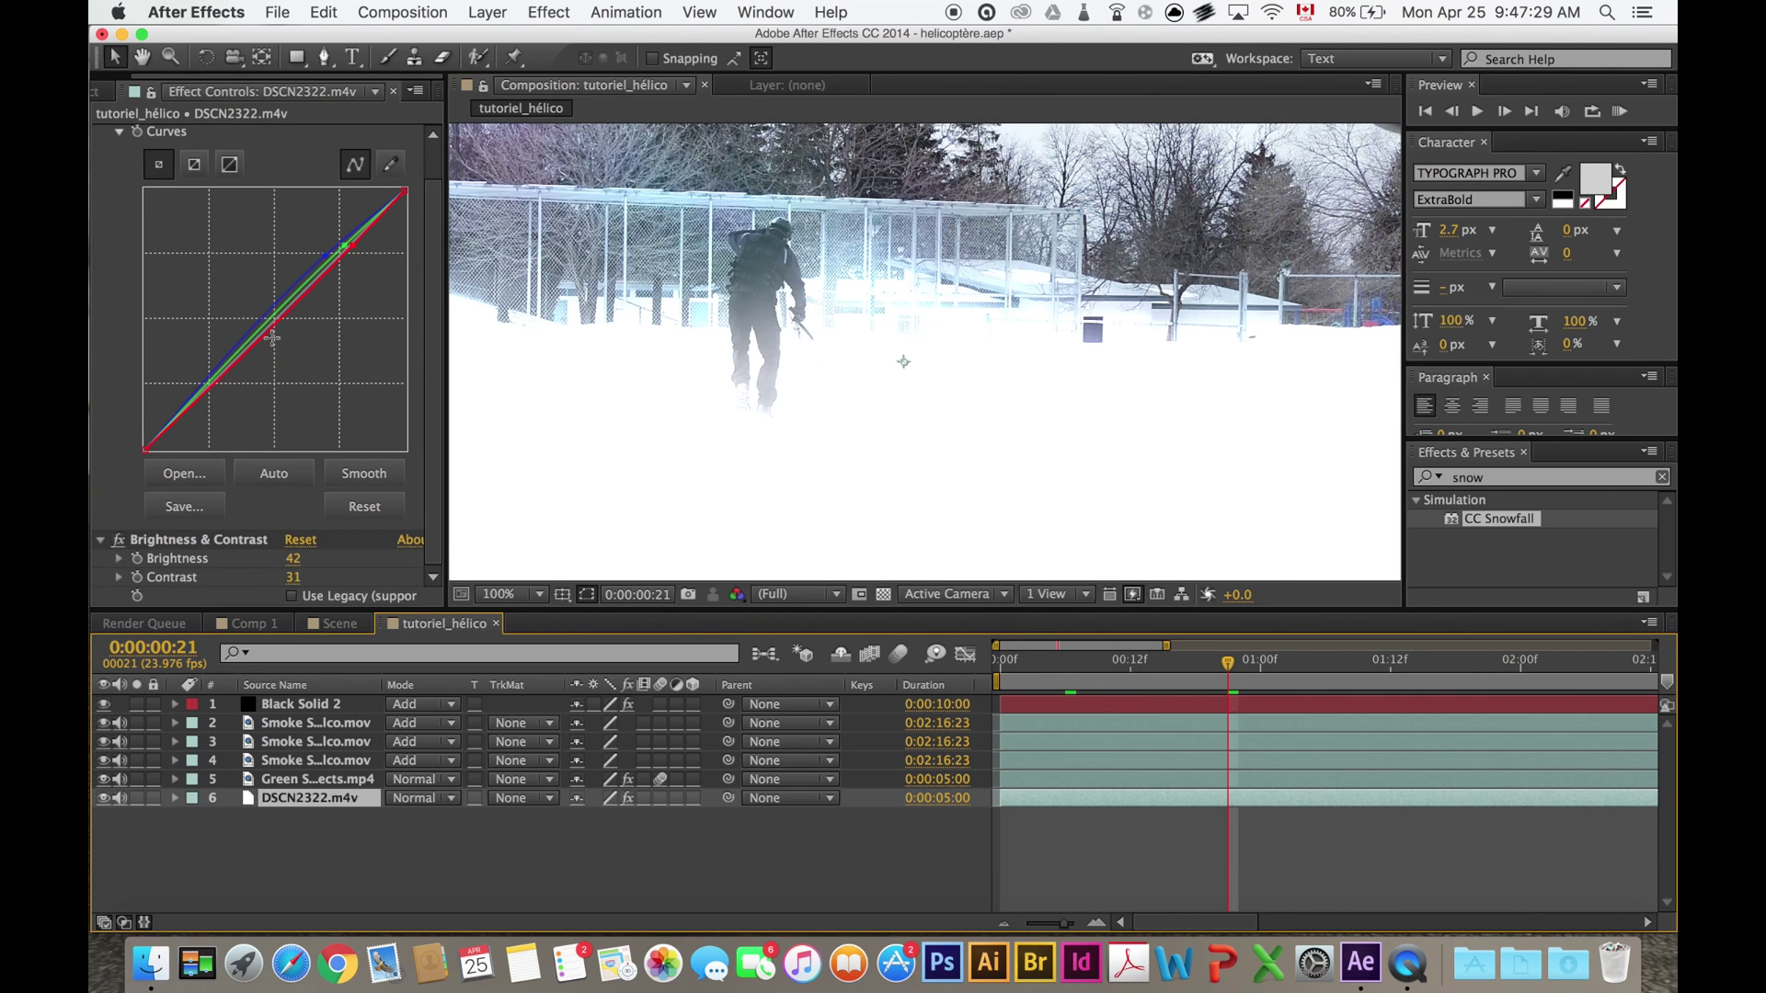
Paste and adjust CC Snowfall on the black solid: 1000000 flakes, size 5.24, speed 464, speed variation 84 and wind 857.
key("super+v")
scroll(272, 337, "down", 8)
left_click_drag(314, 337, 296, 338)
left_click(311, 338)
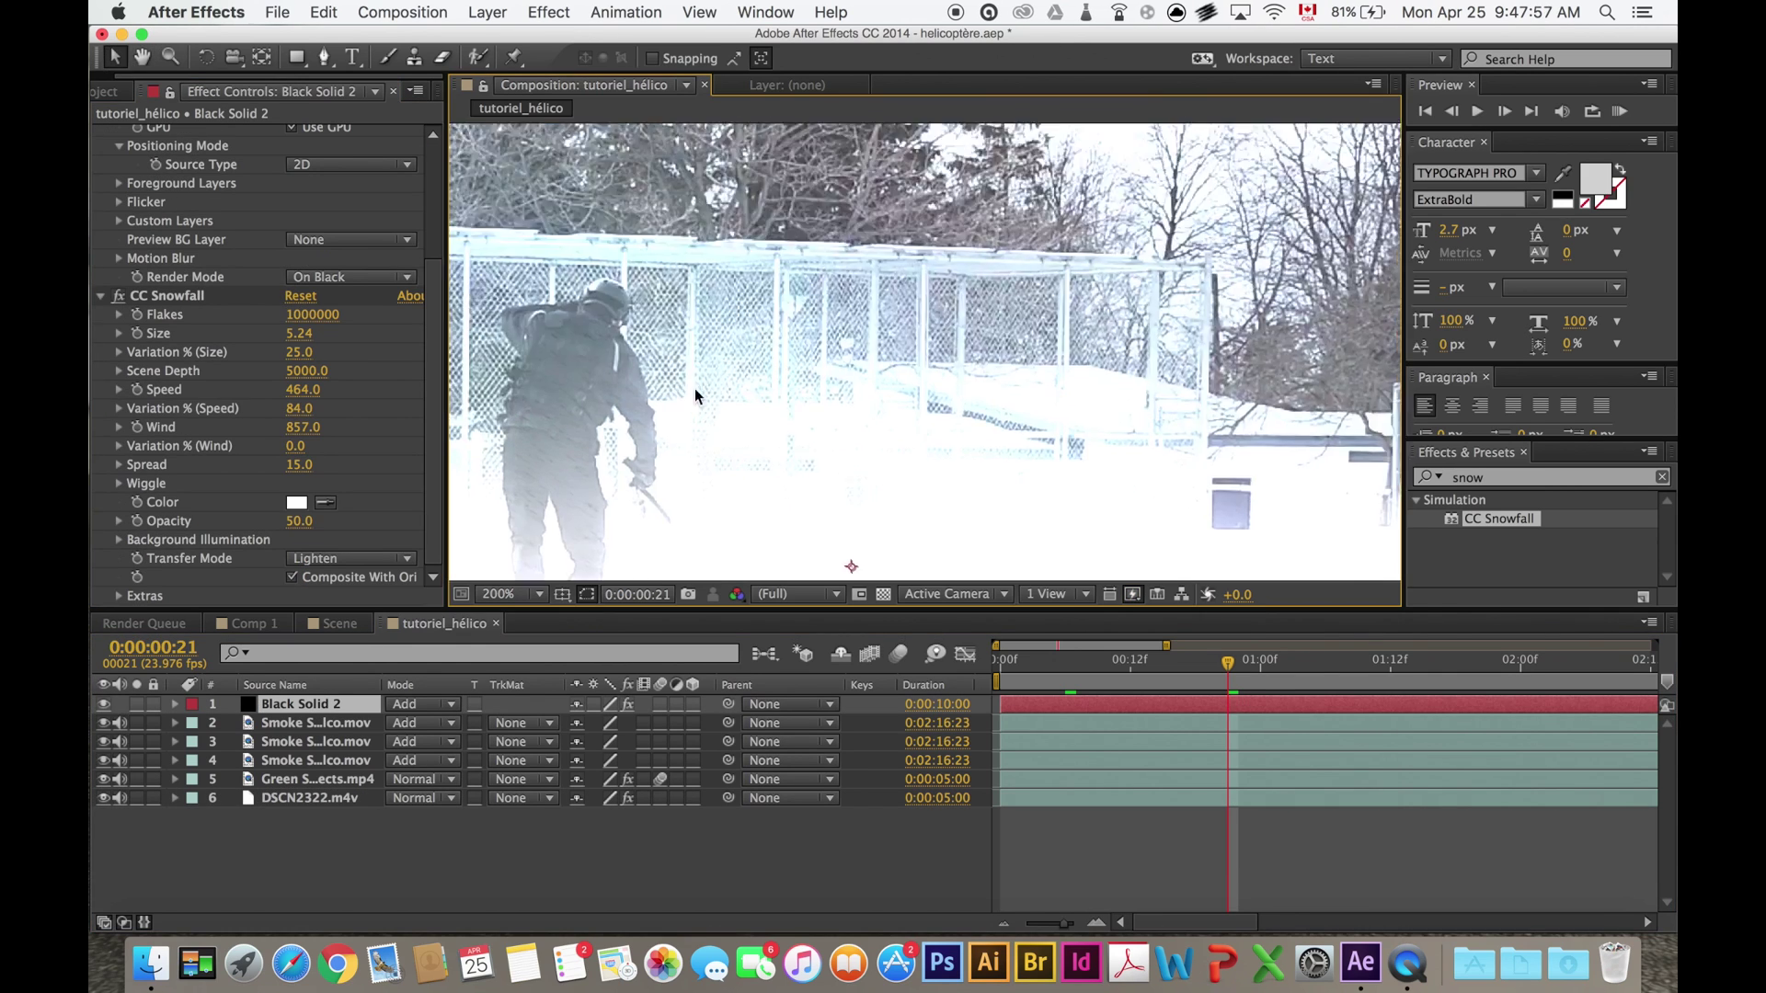
Check the Scene composition at 0:00:00:06 and inspect the effects on its footage and black solid layers.
left_click(1384, 659)
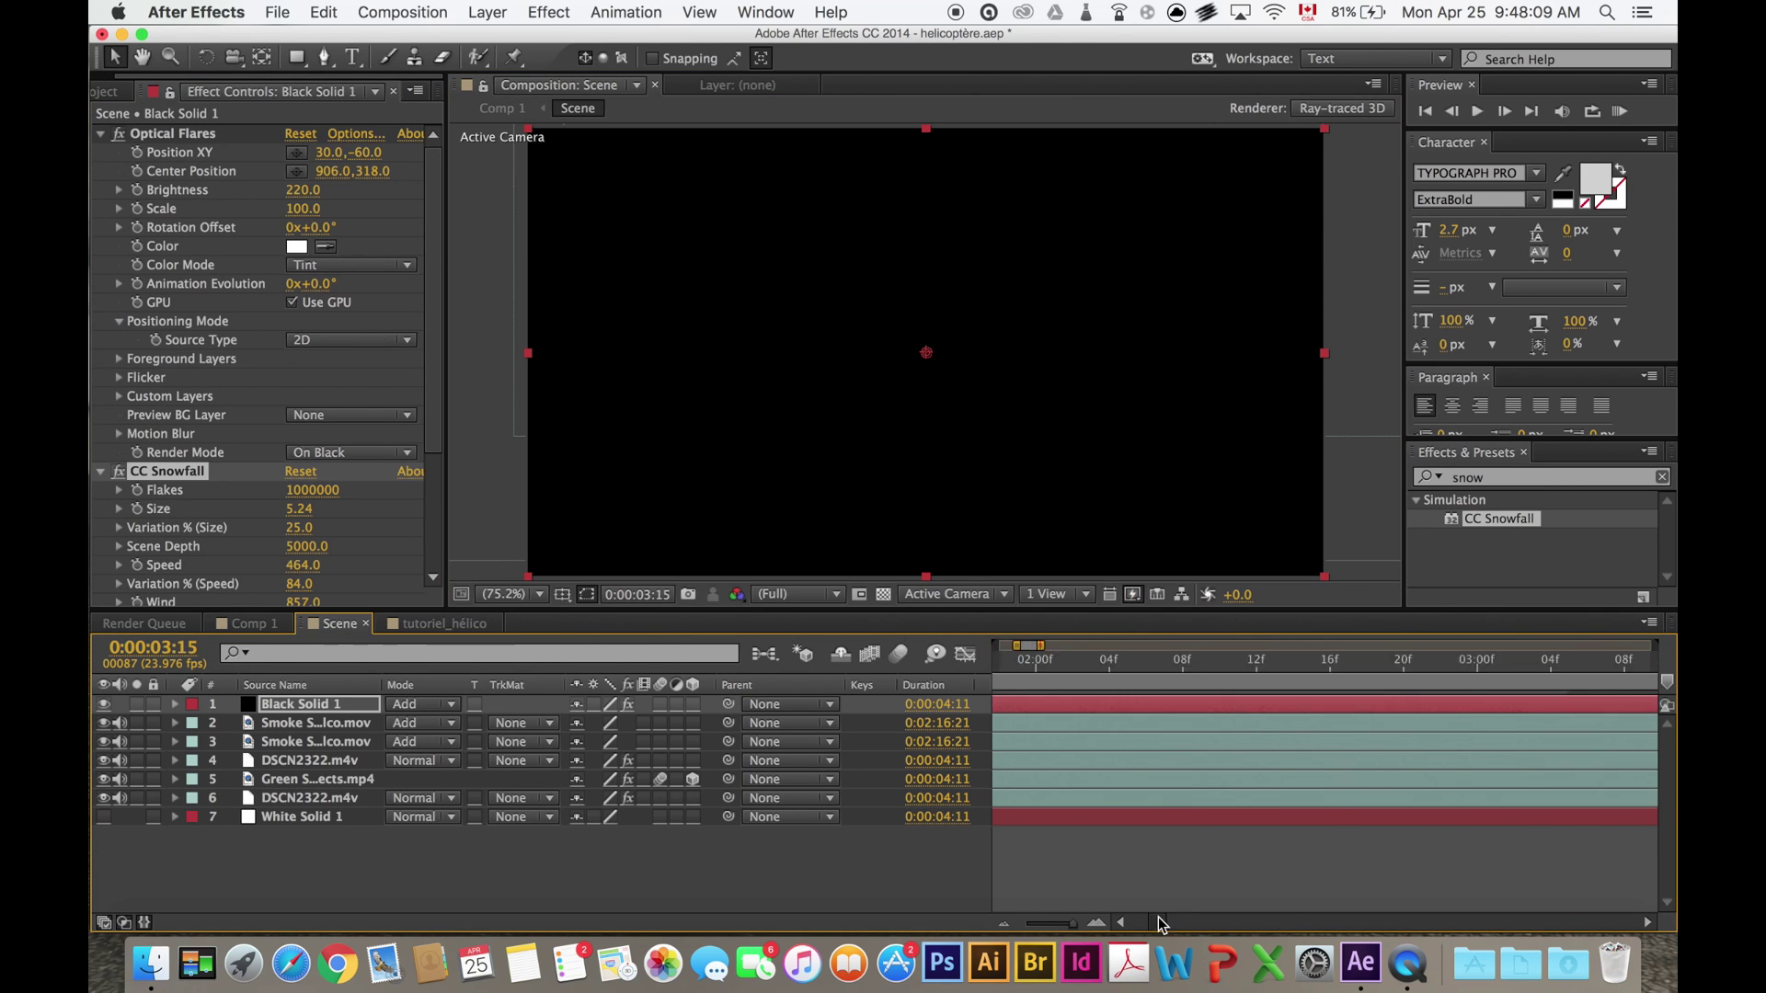
left_click(1111, 662)
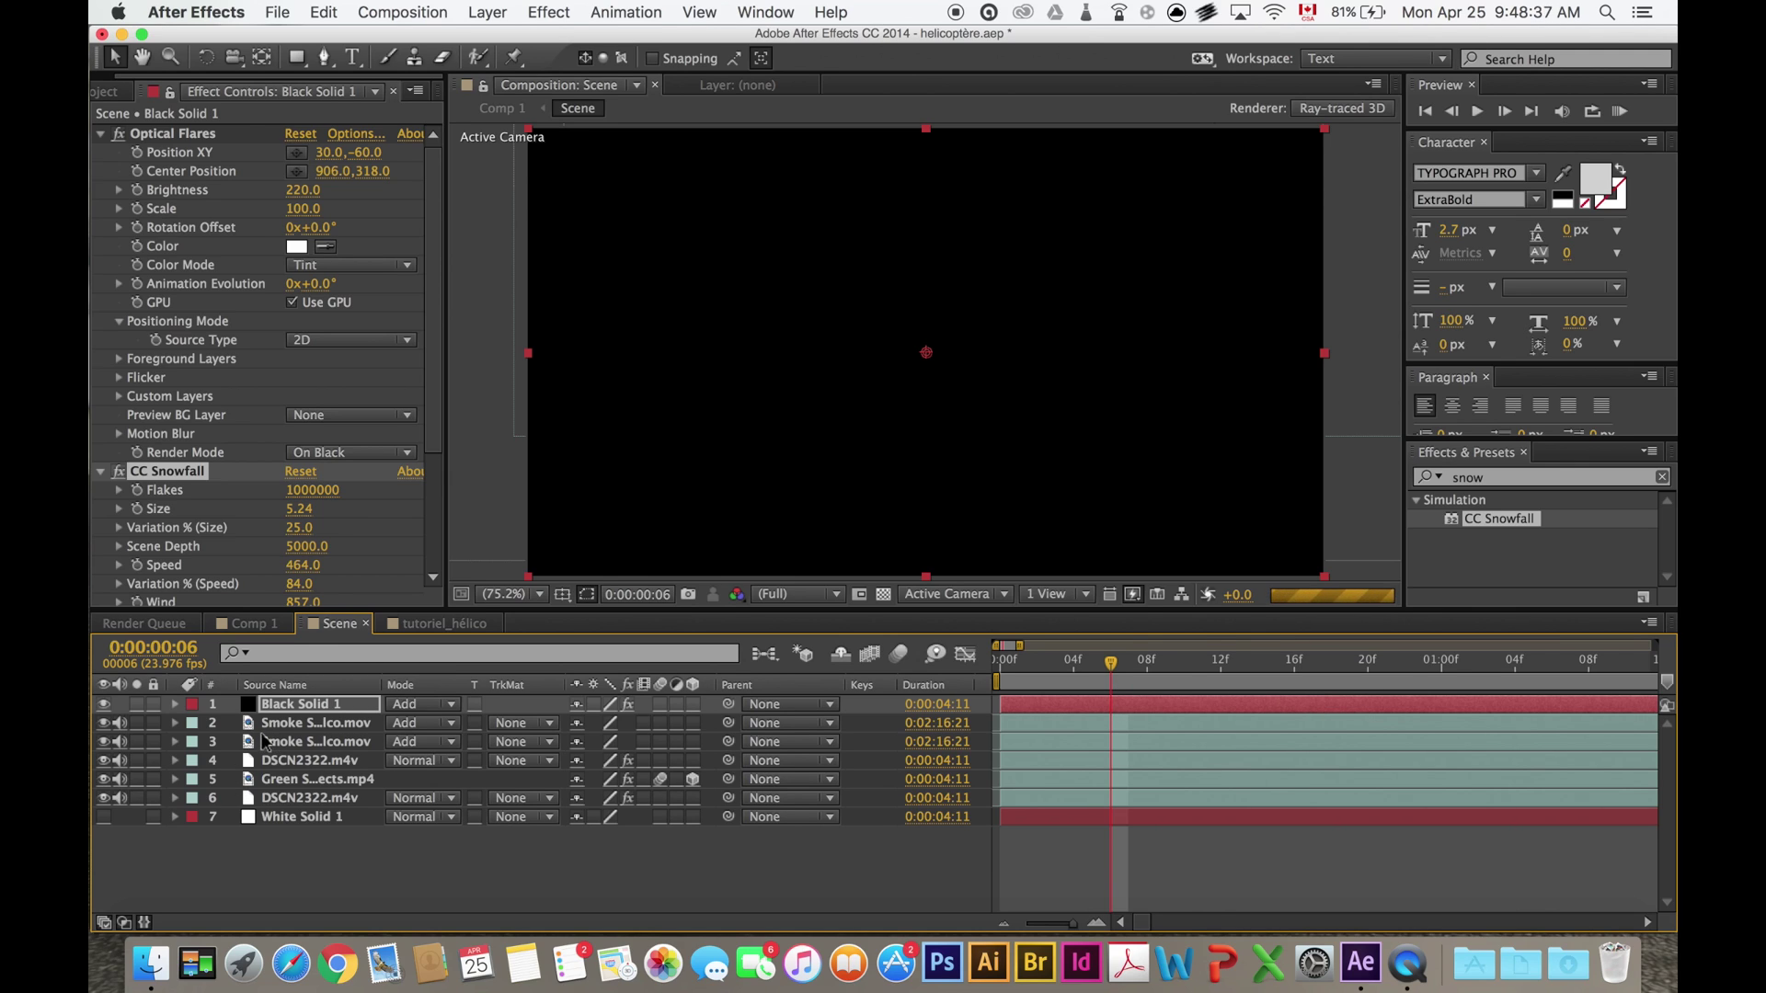
left_click(331, 800)
left_click(302, 705)
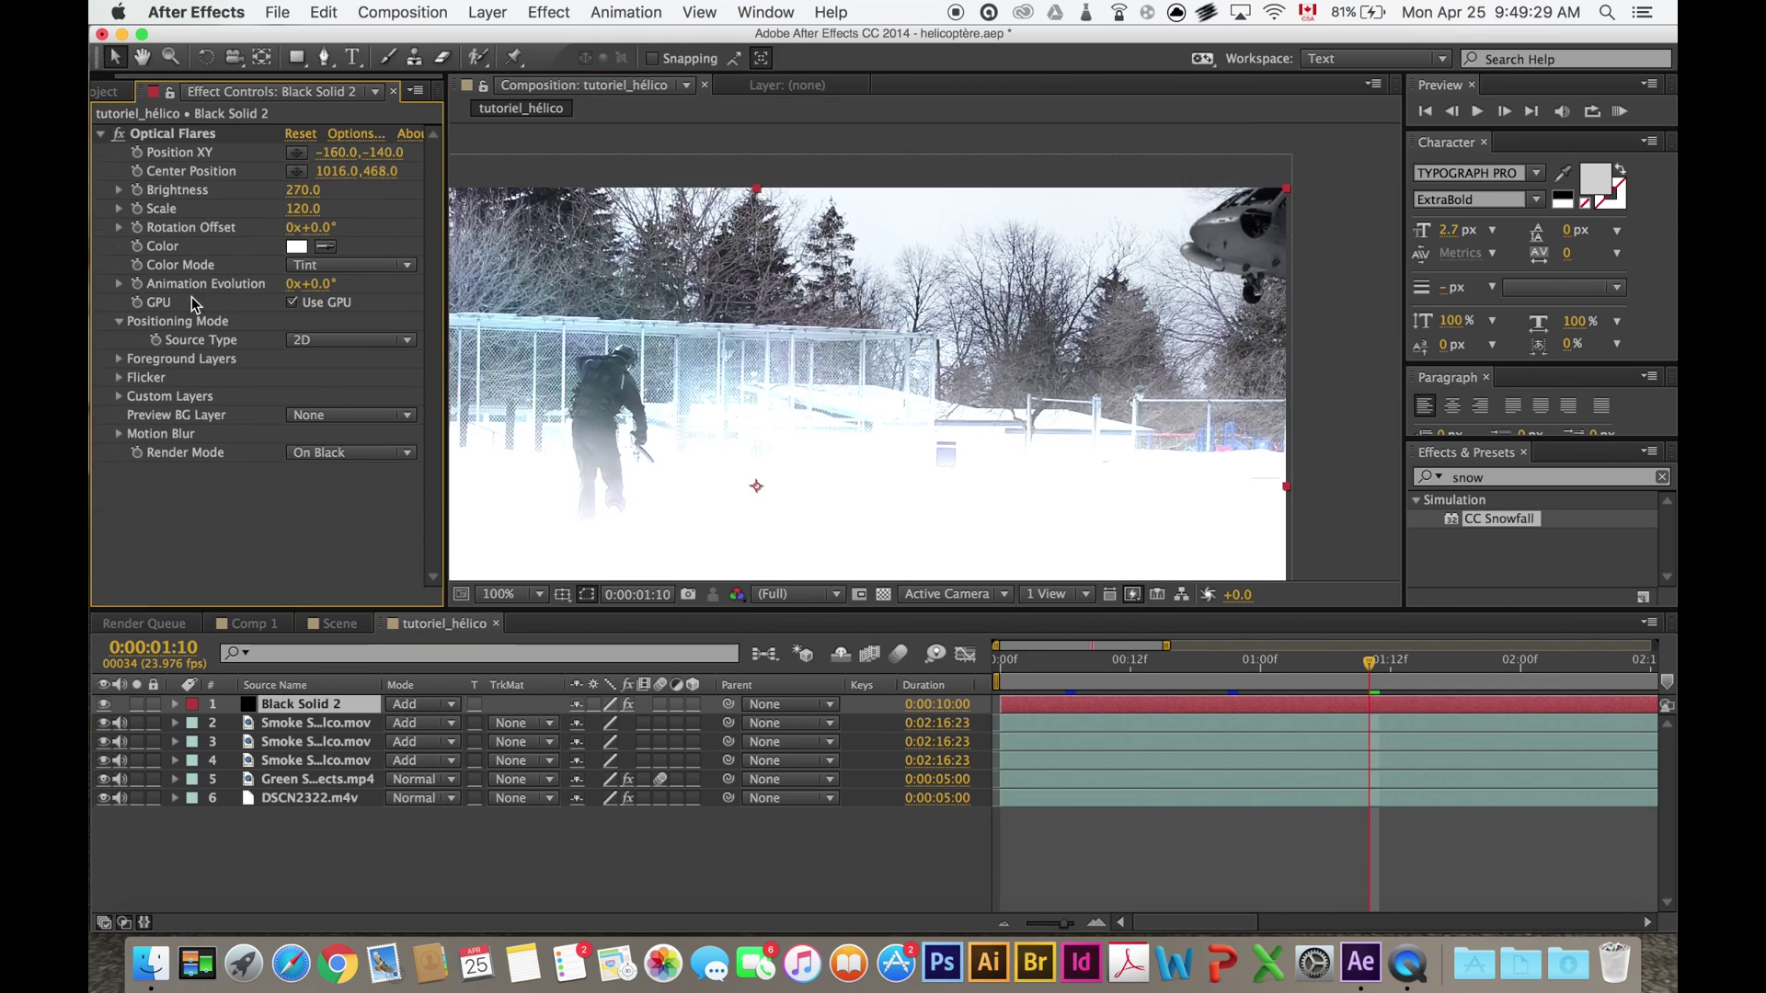
Try CC Snowfall on a new null object moved up in the frame, and delete the null.
right_click(365, 697)
mouse_move(405, 706)
left_click(704, 824)
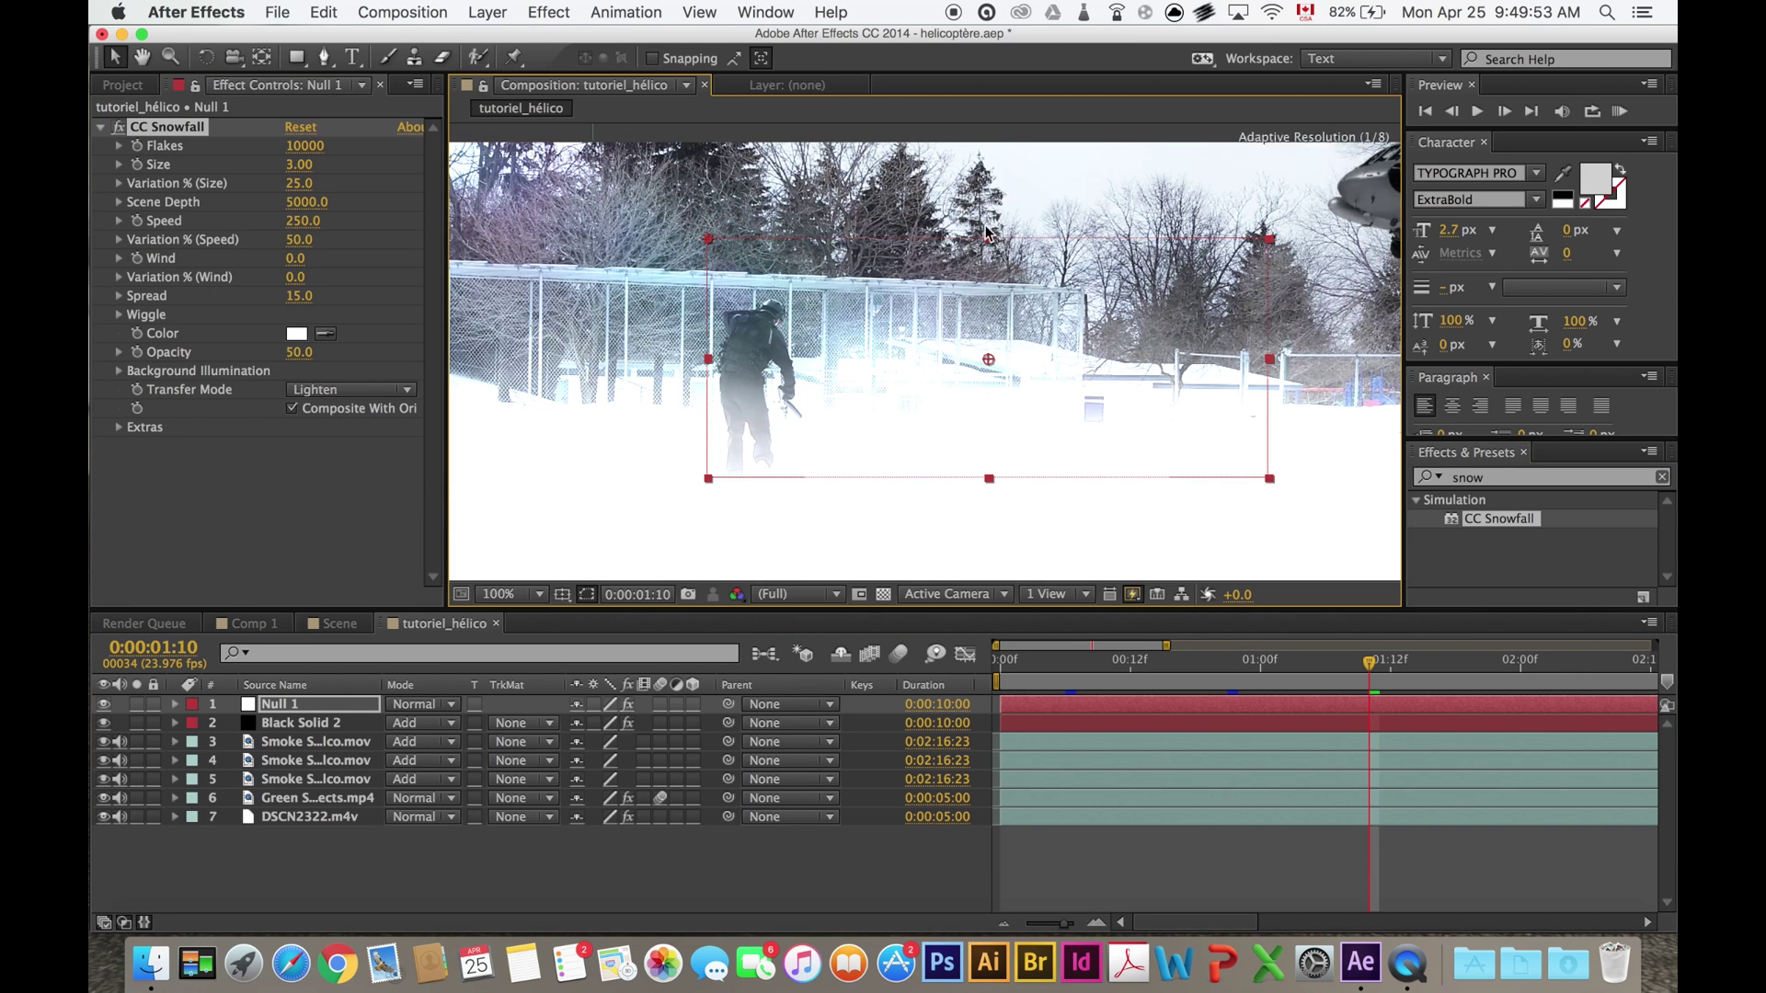
left_click_drag(966, 374, 868, 301)
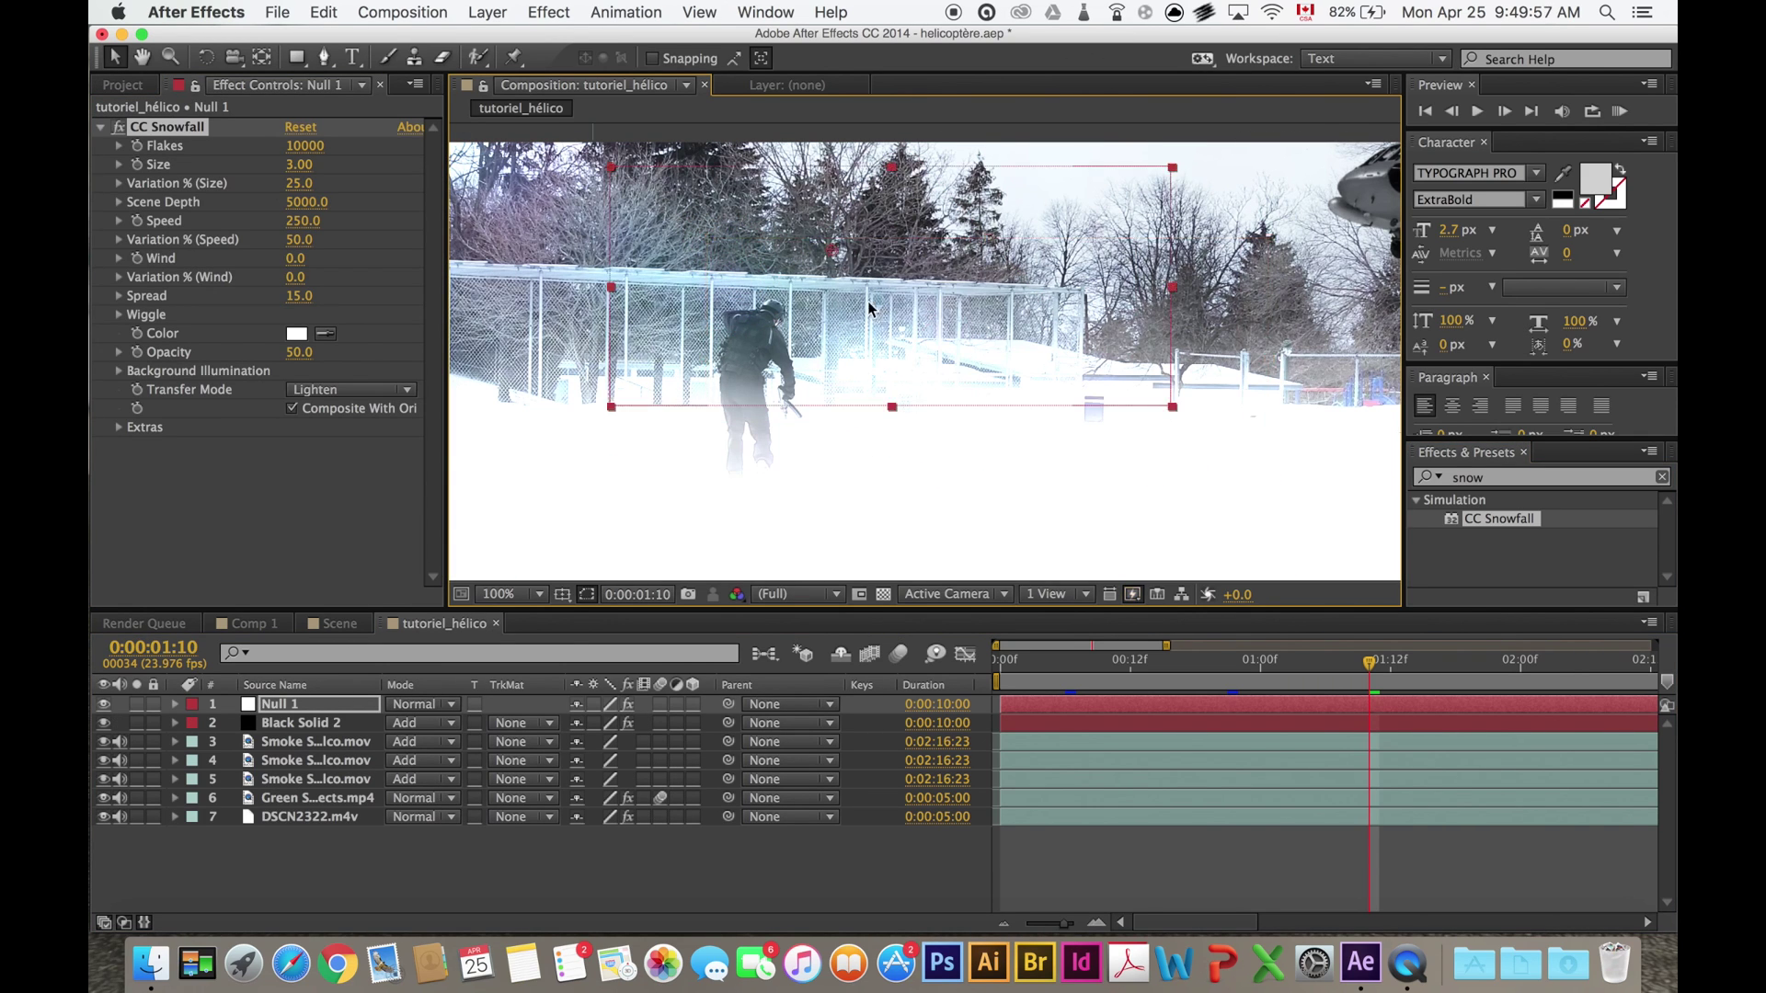
key("Delete")
key("Delete")
Try CC Snowfall with white flakes on a new 1920 by 1080 px black solid above the other layers.
right_click(656, 856)
mouse_move(736, 706)
left_click(980, 762)
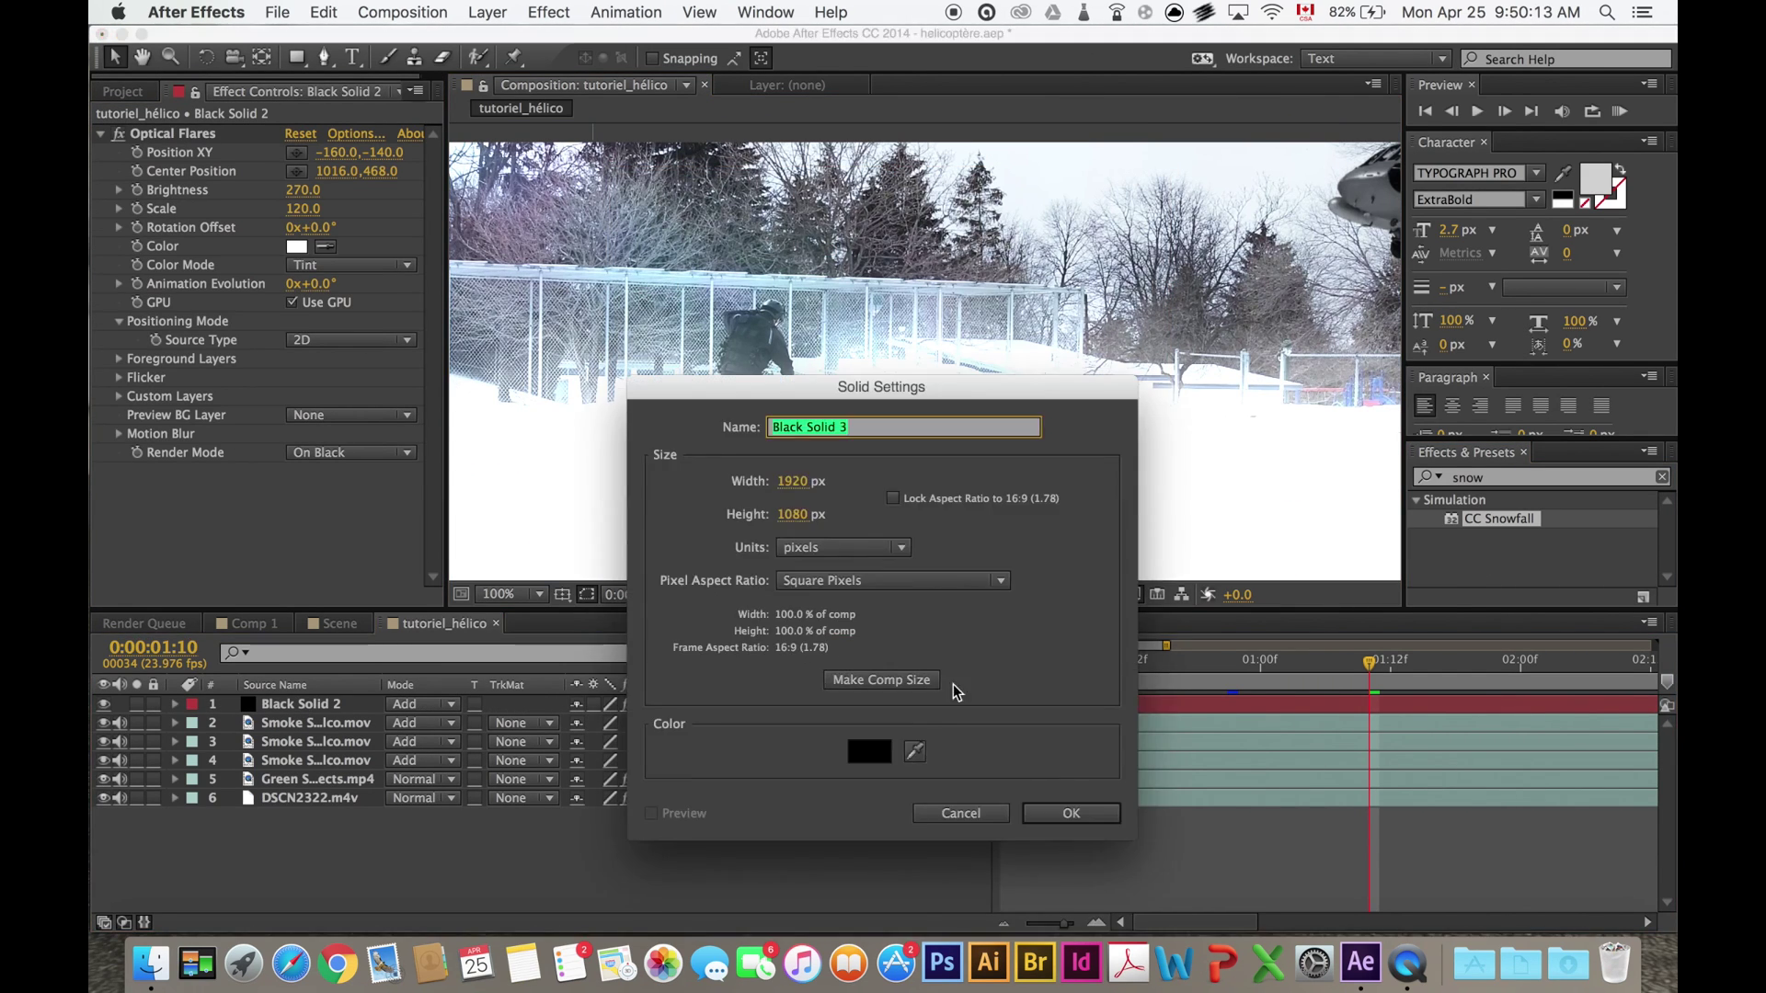
key("Return")
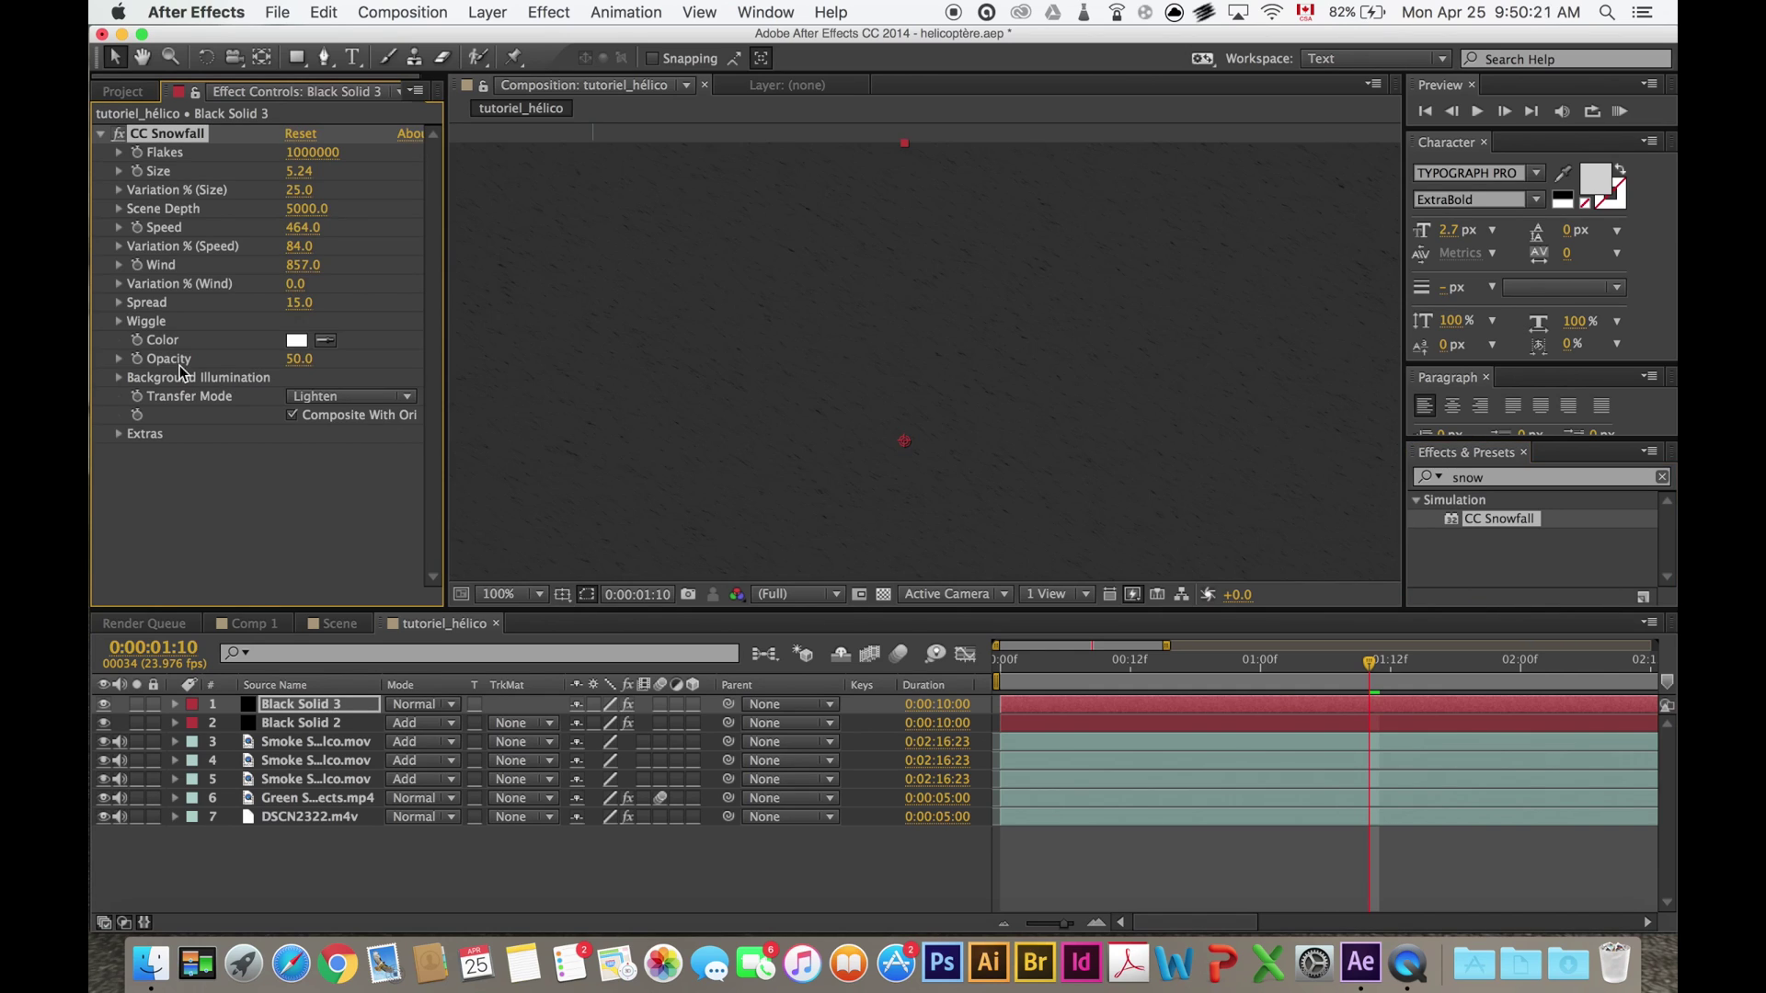
left_click(297, 339)
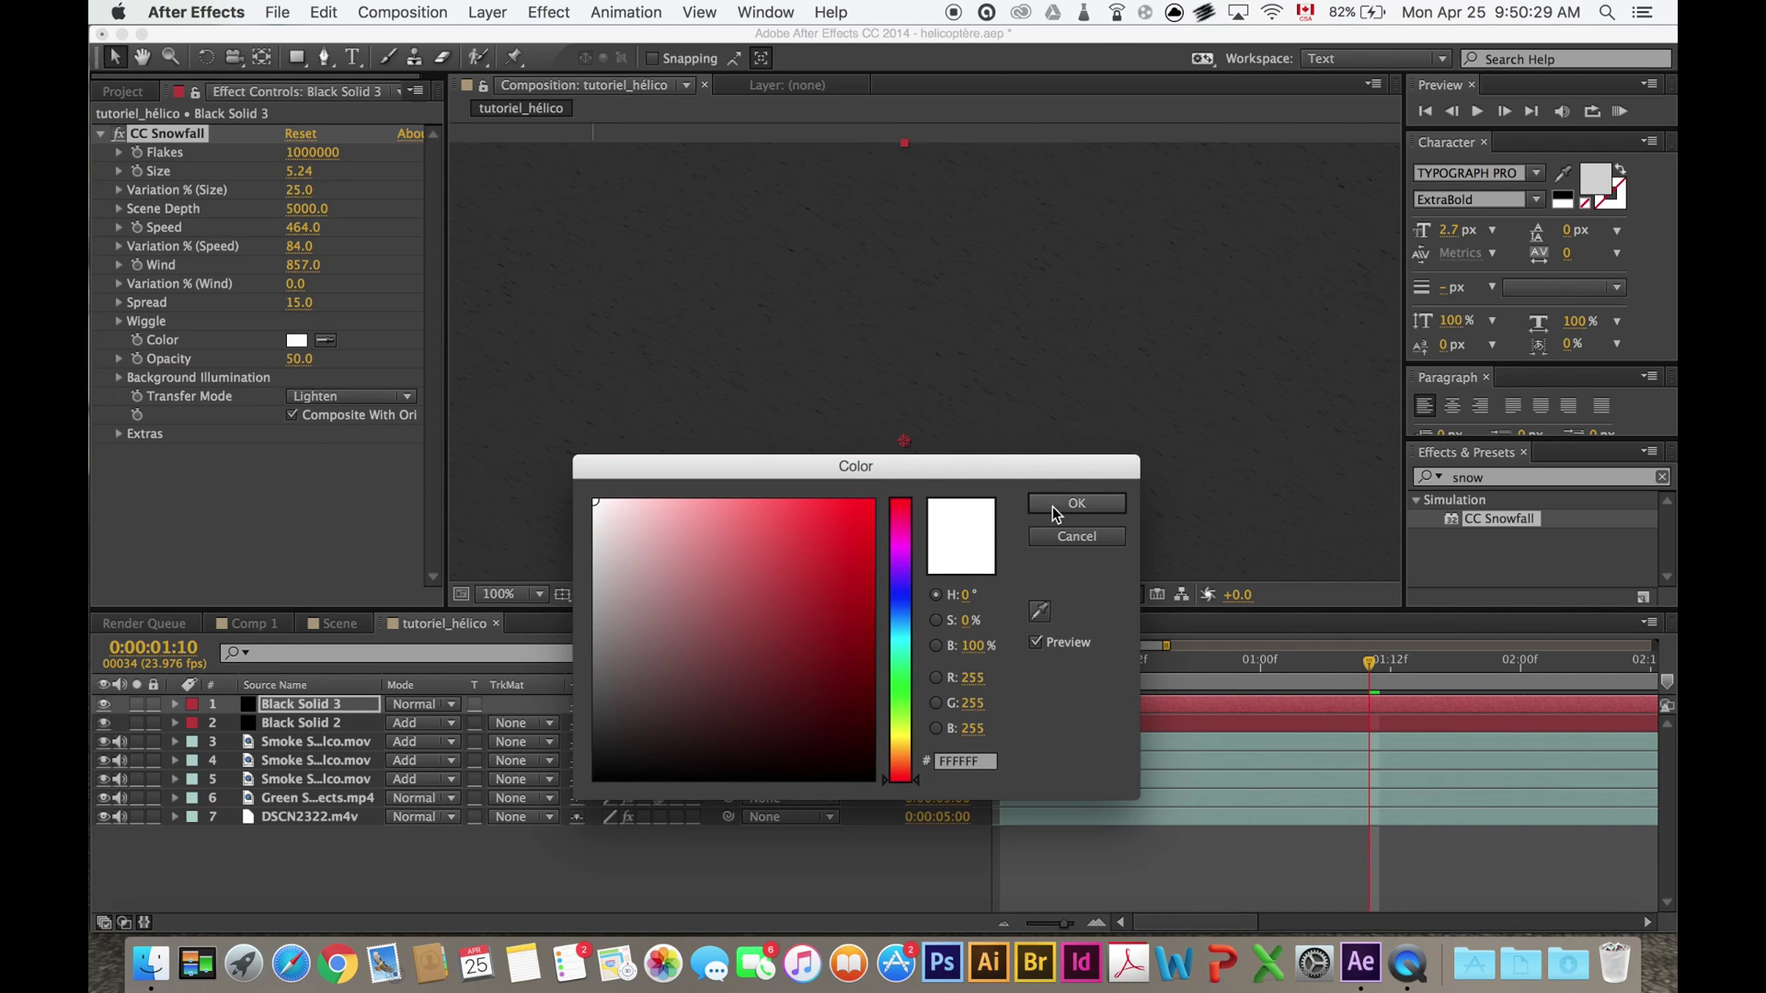
left_click(1076, 504)
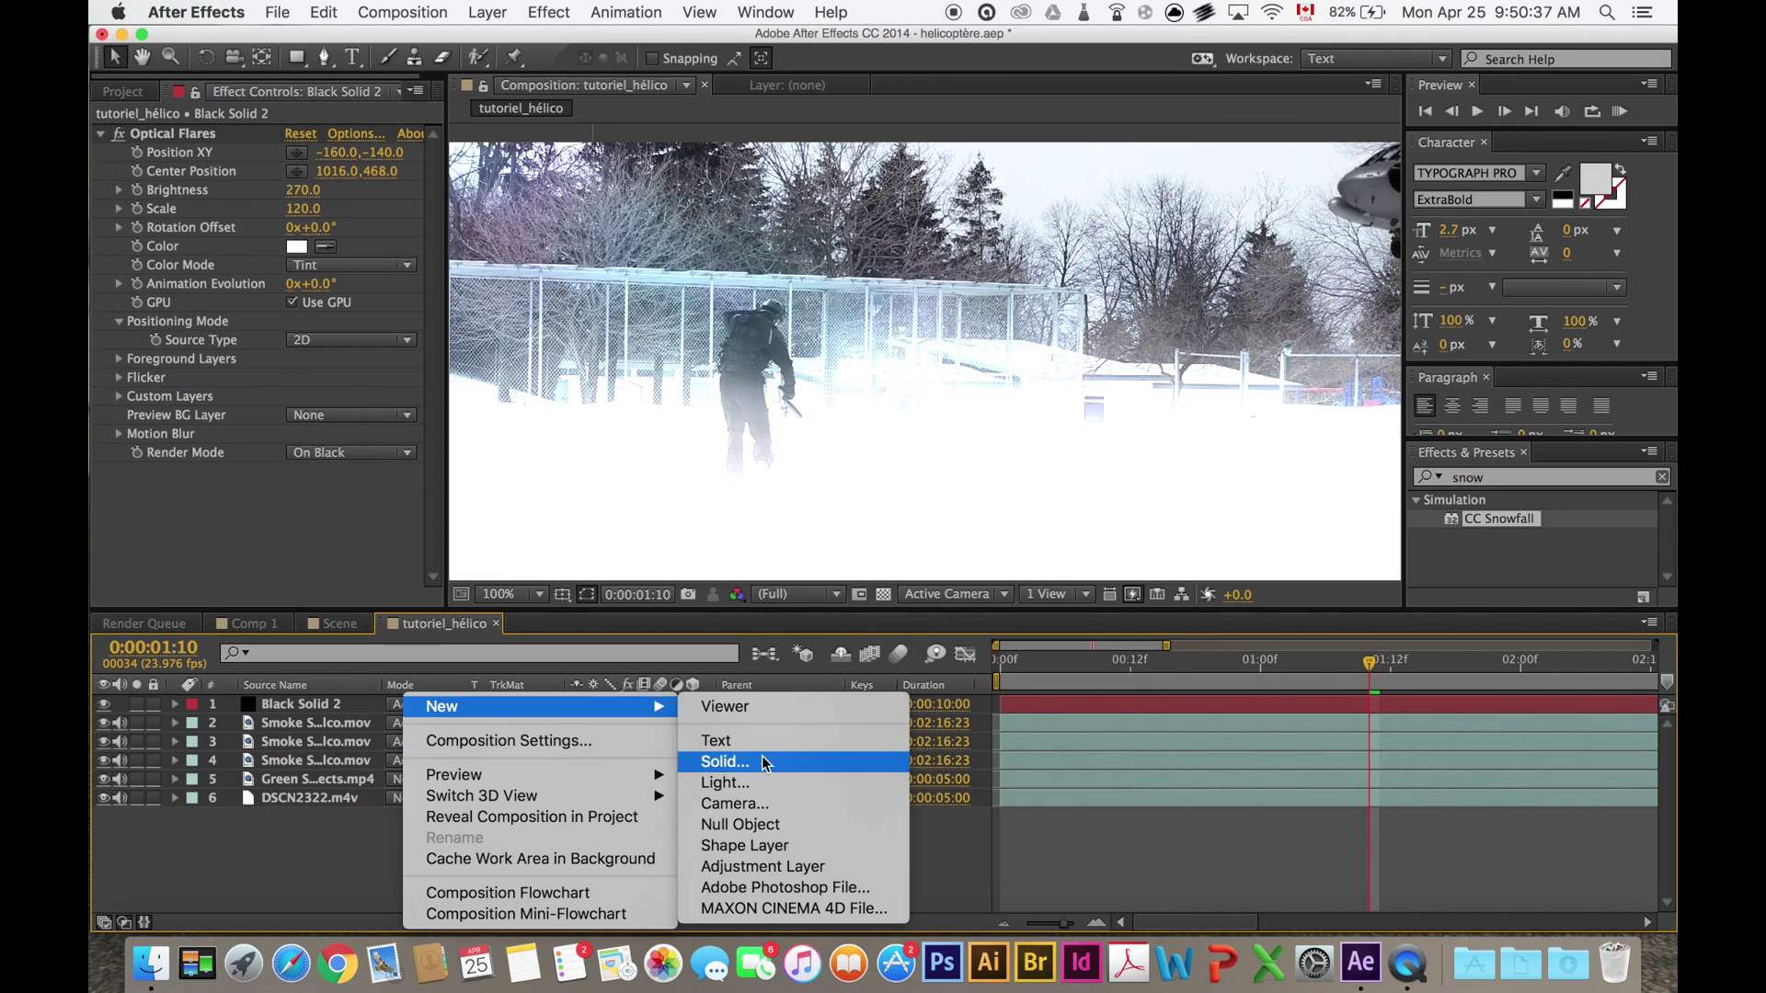
Try CC Snowfall with 1000000 flakes on a new white solid above the other layers.
left_click(762, 755)
left_click(1076, 503)
left_click(1072, 813)
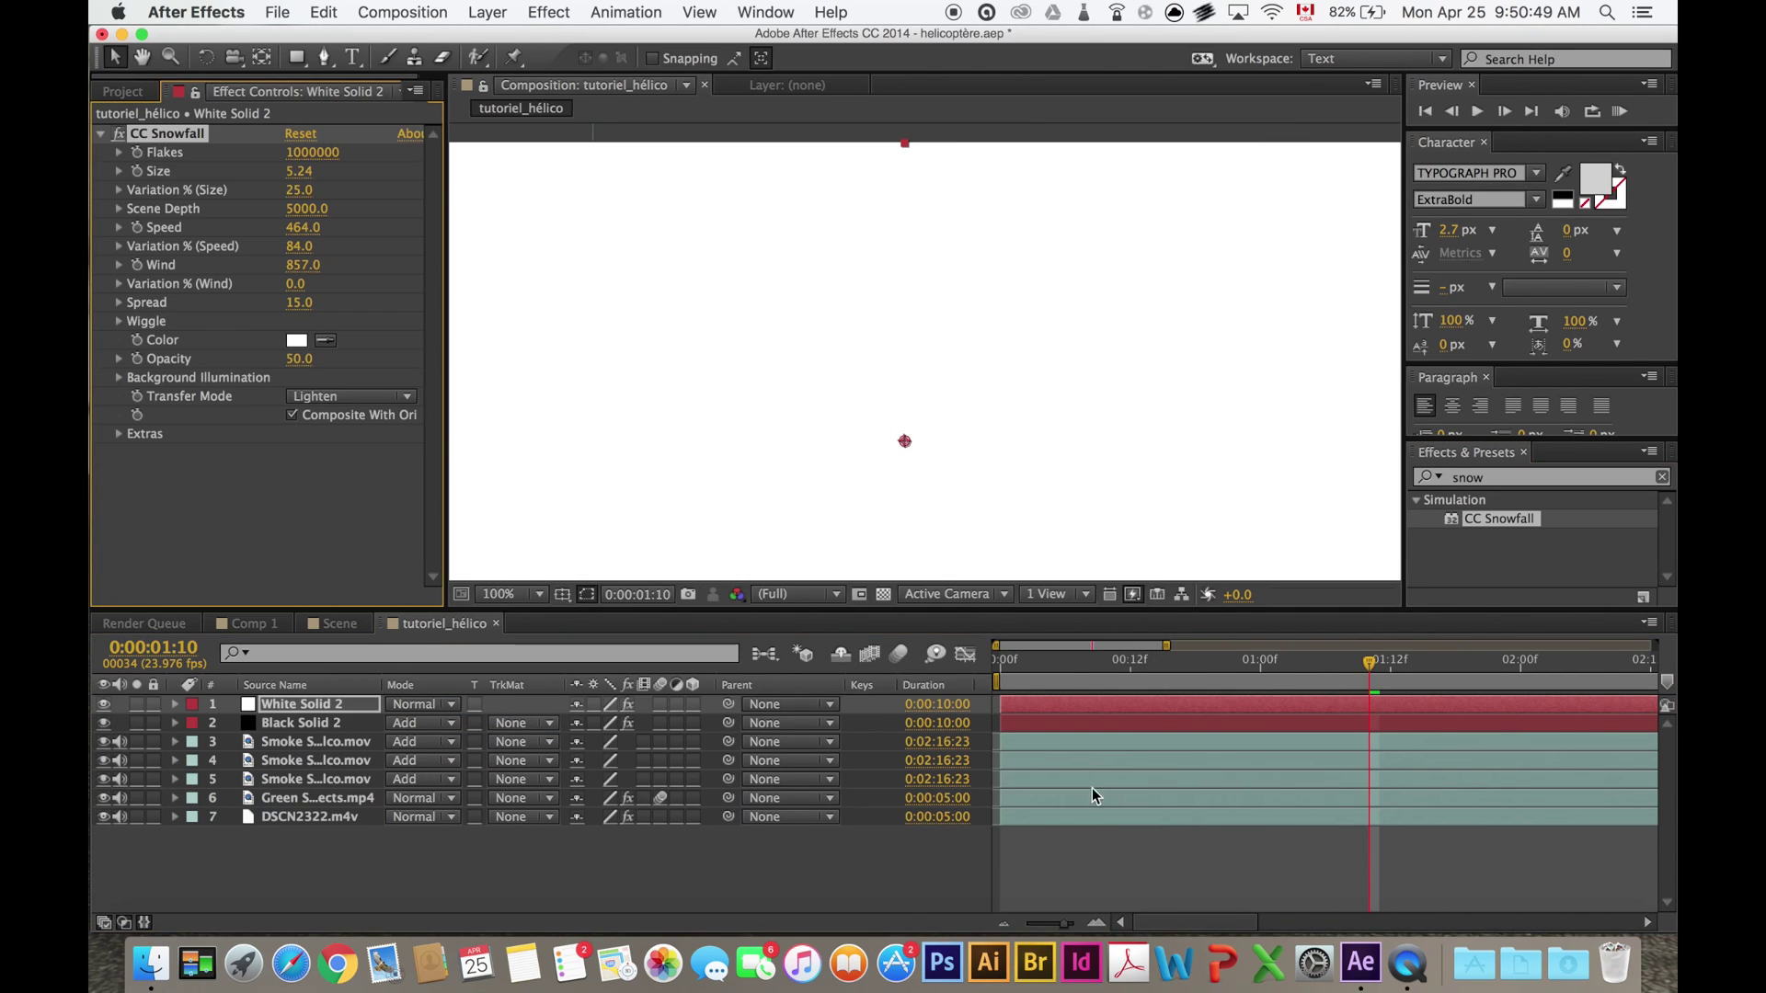
scroll(727, 260, "down", 2)
scroll(727, 260, "up", 2)
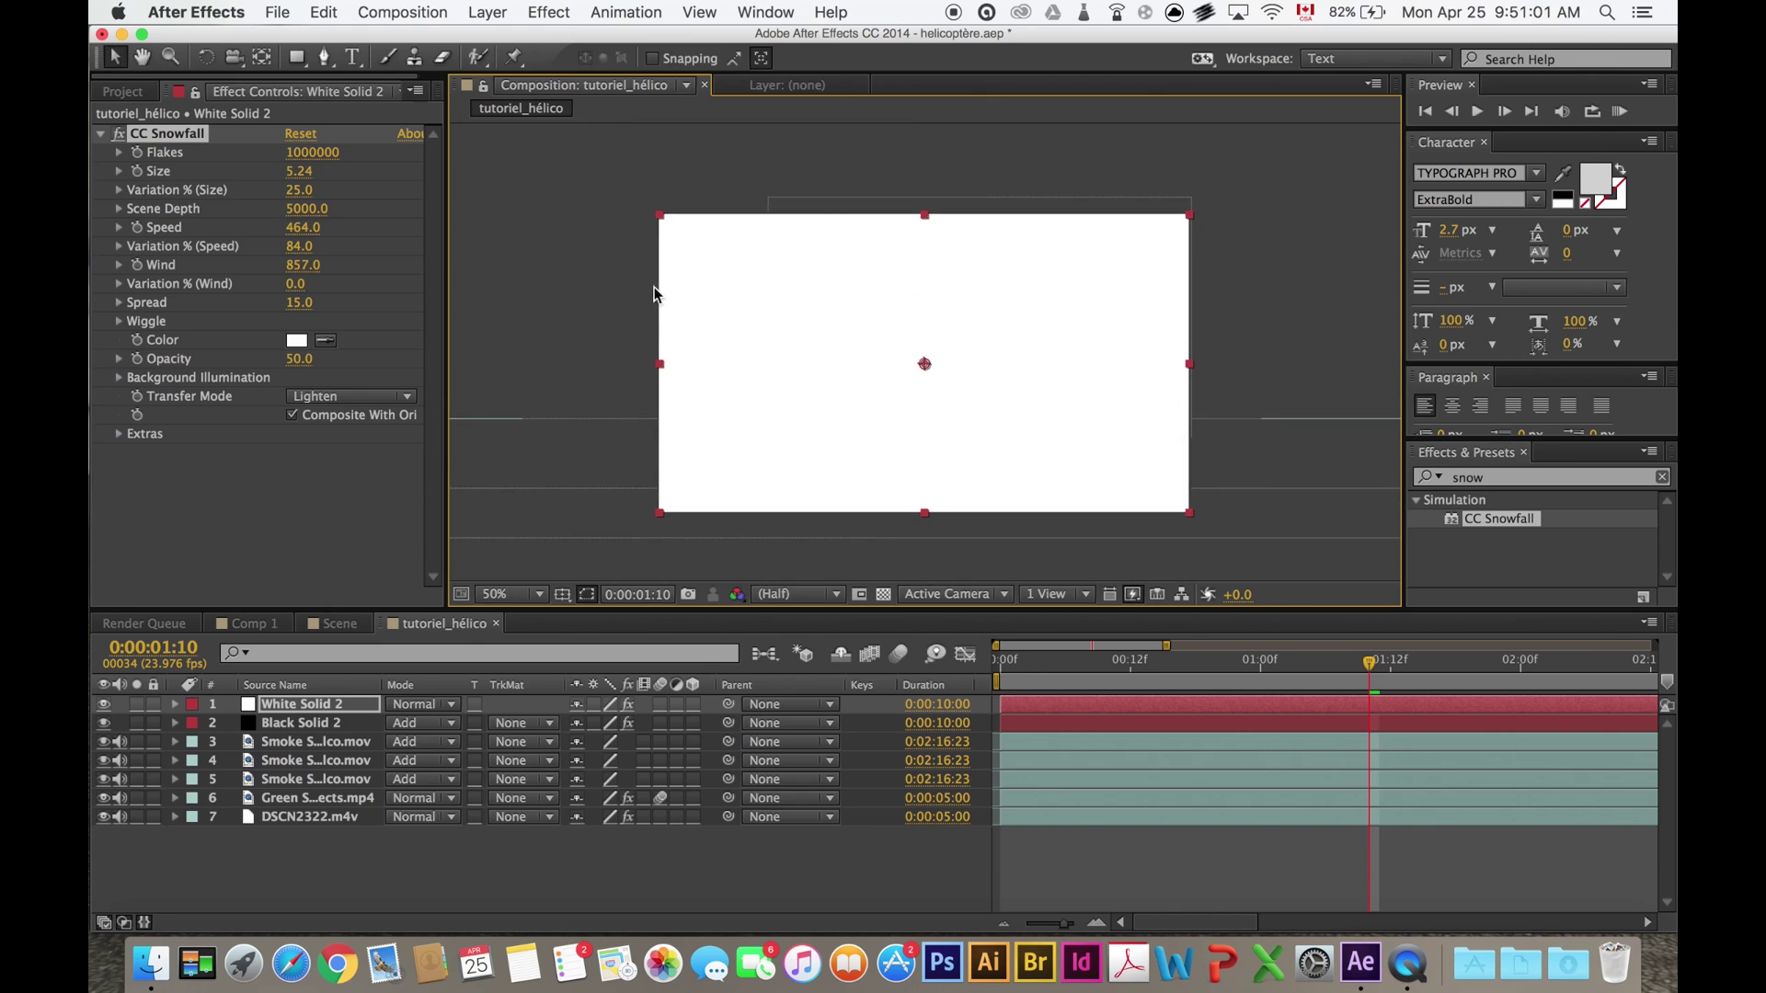
left_click_drag(654, 296, 607, 303)
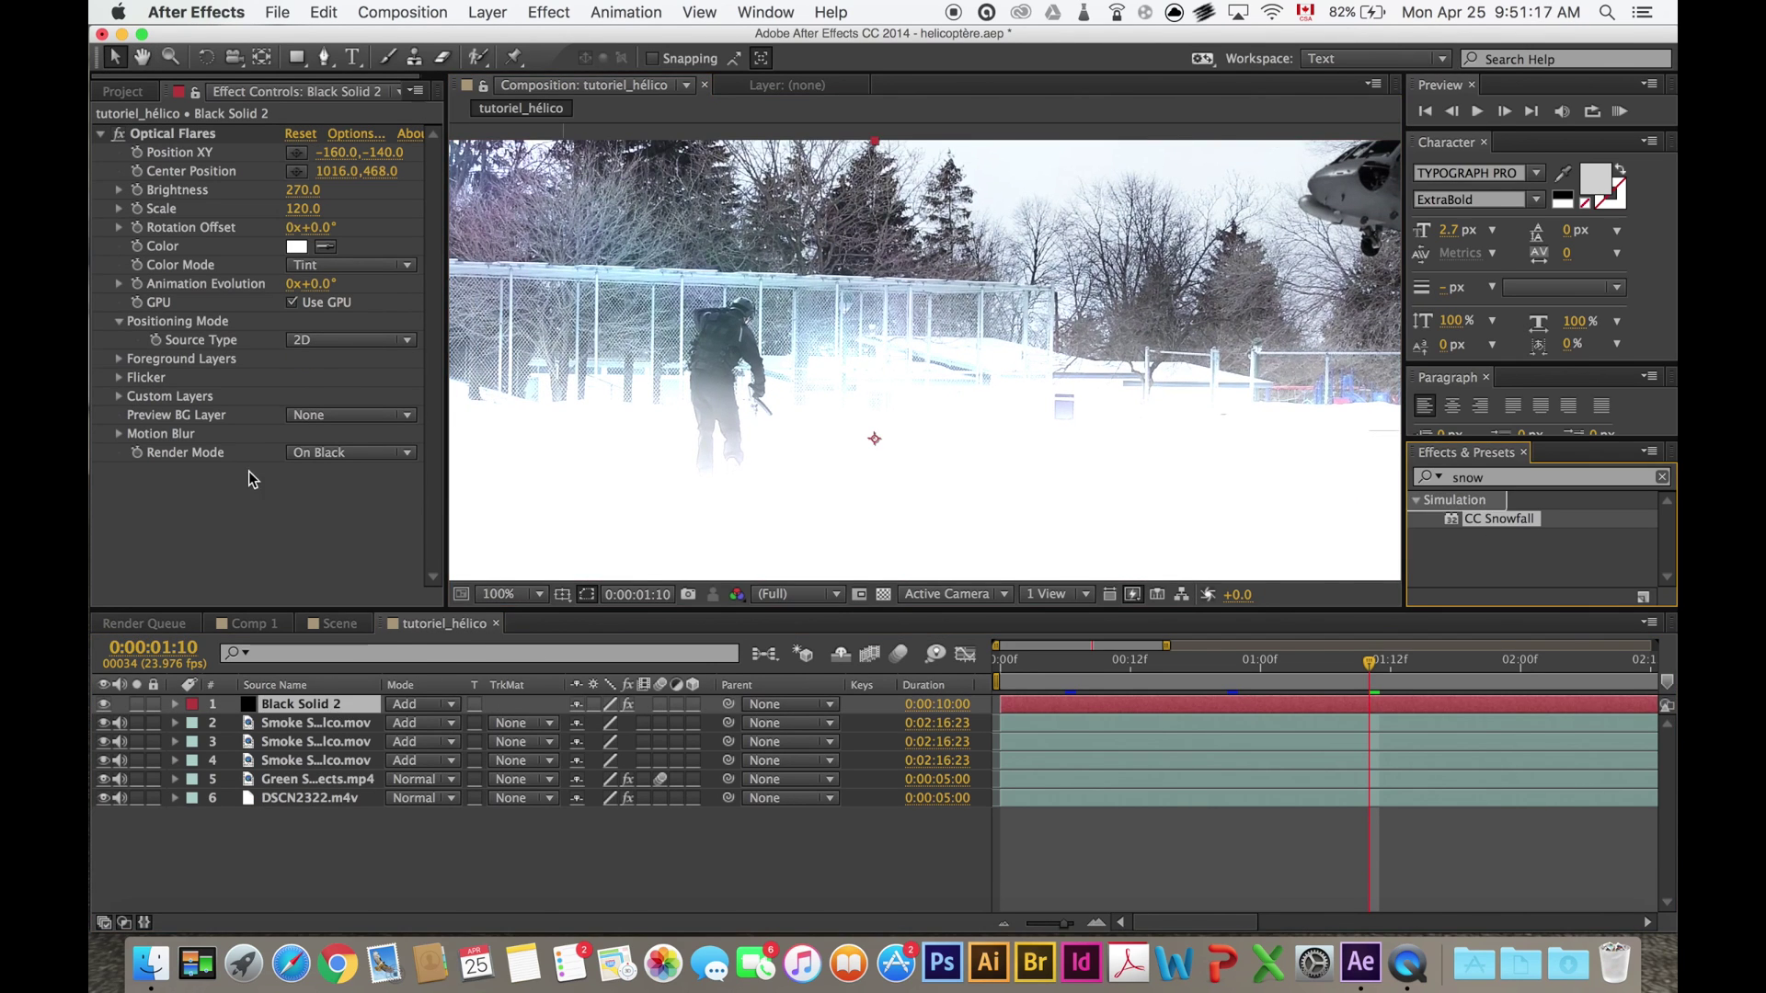
Apply Brightness & Contrast to the green-screen helicopter layer with brightness 90 and contrast -15.
type("righ")
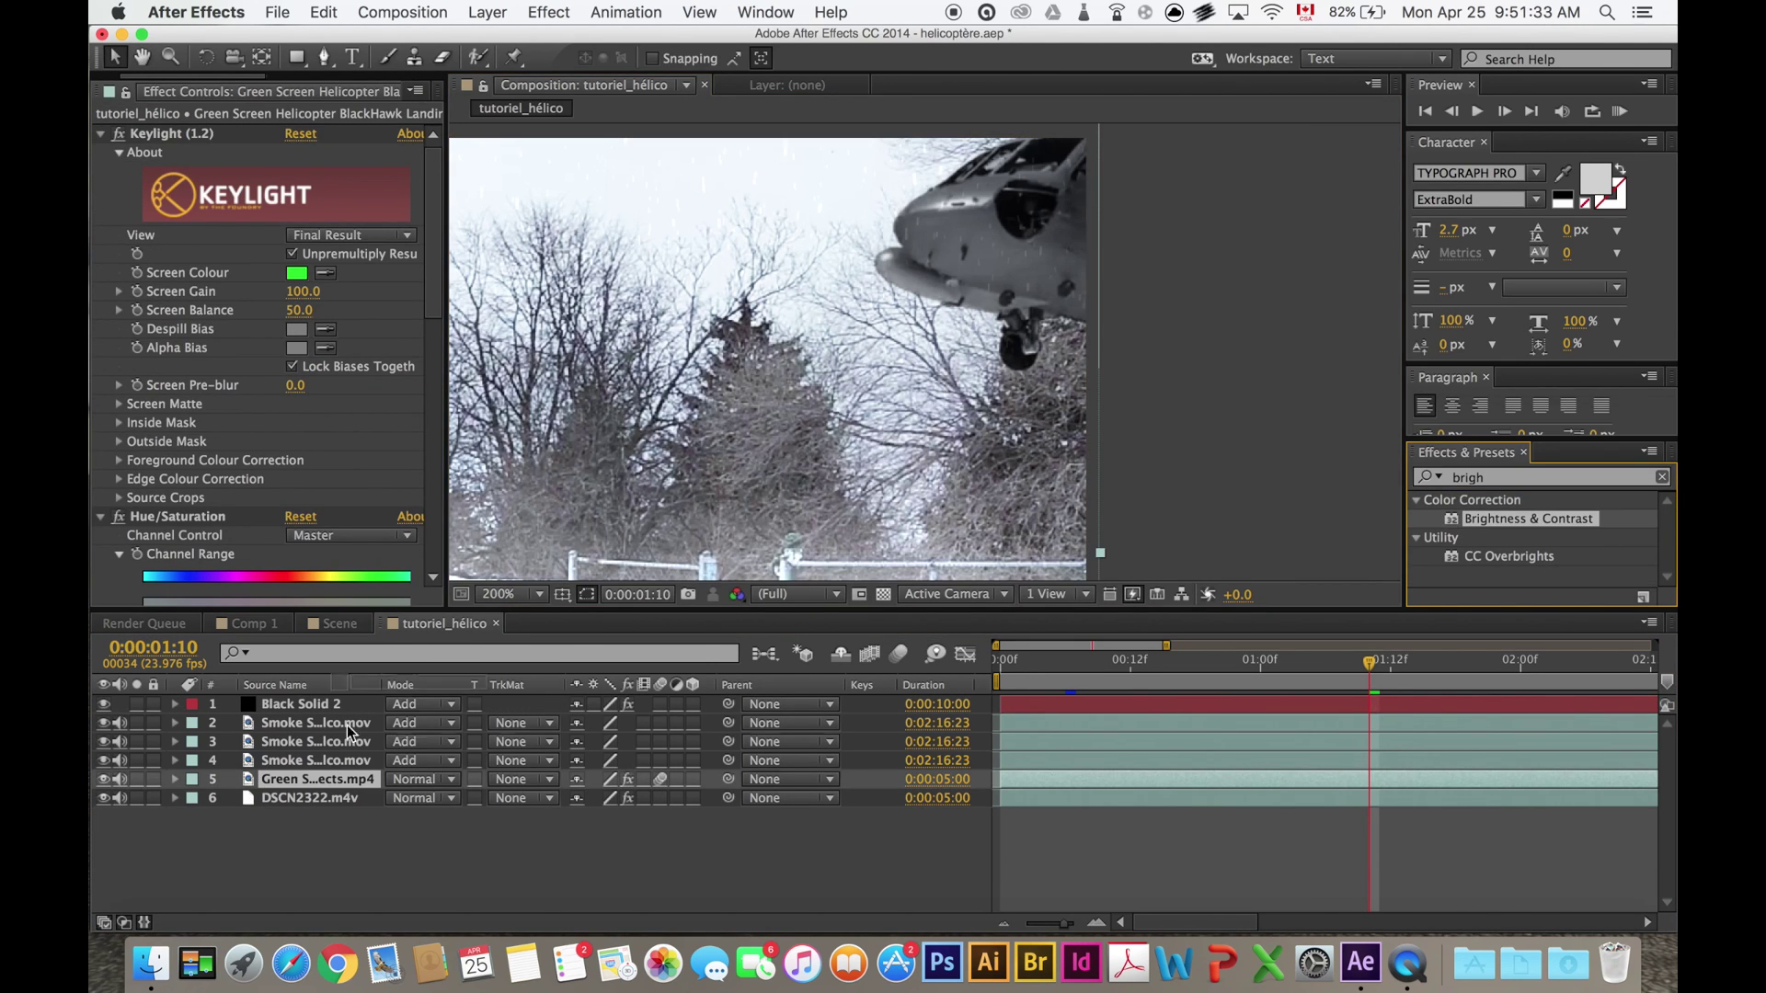
left_click_drag(337, 779, 338, 779)
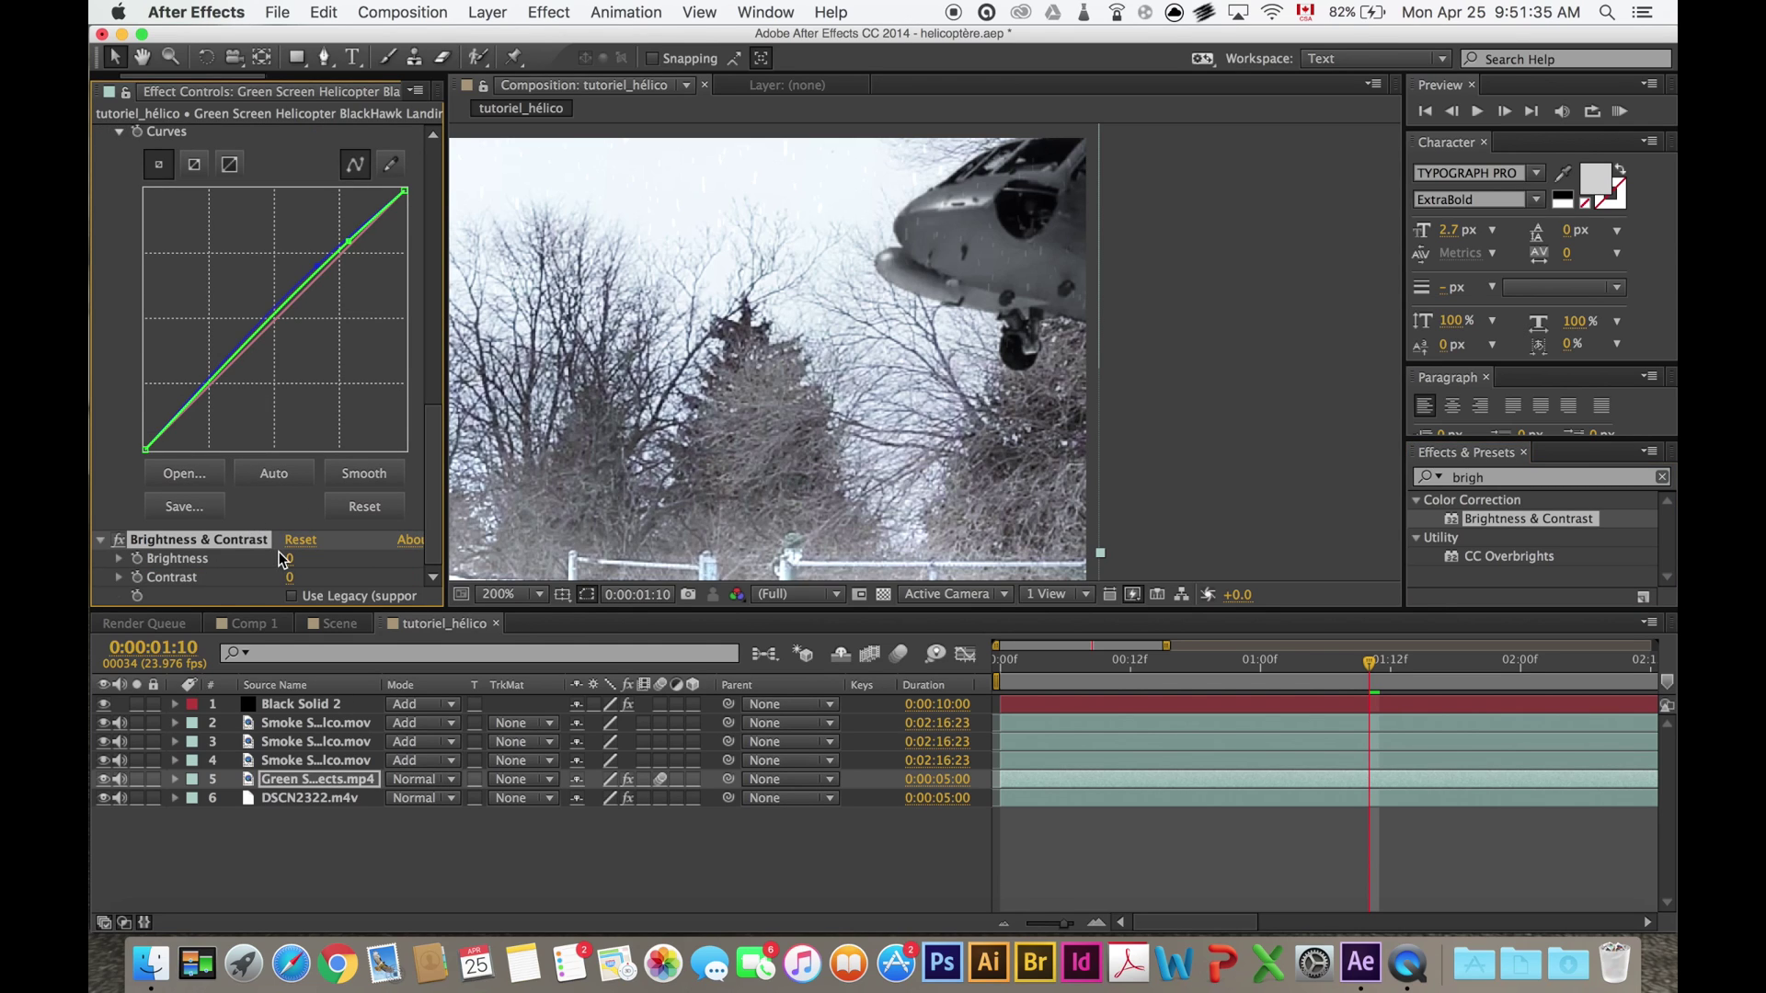
mouse_move(288, 562)
left_mouse_down()
mouse_move(332, 562)
mouse_move(314, 558)
left_mouse_up()
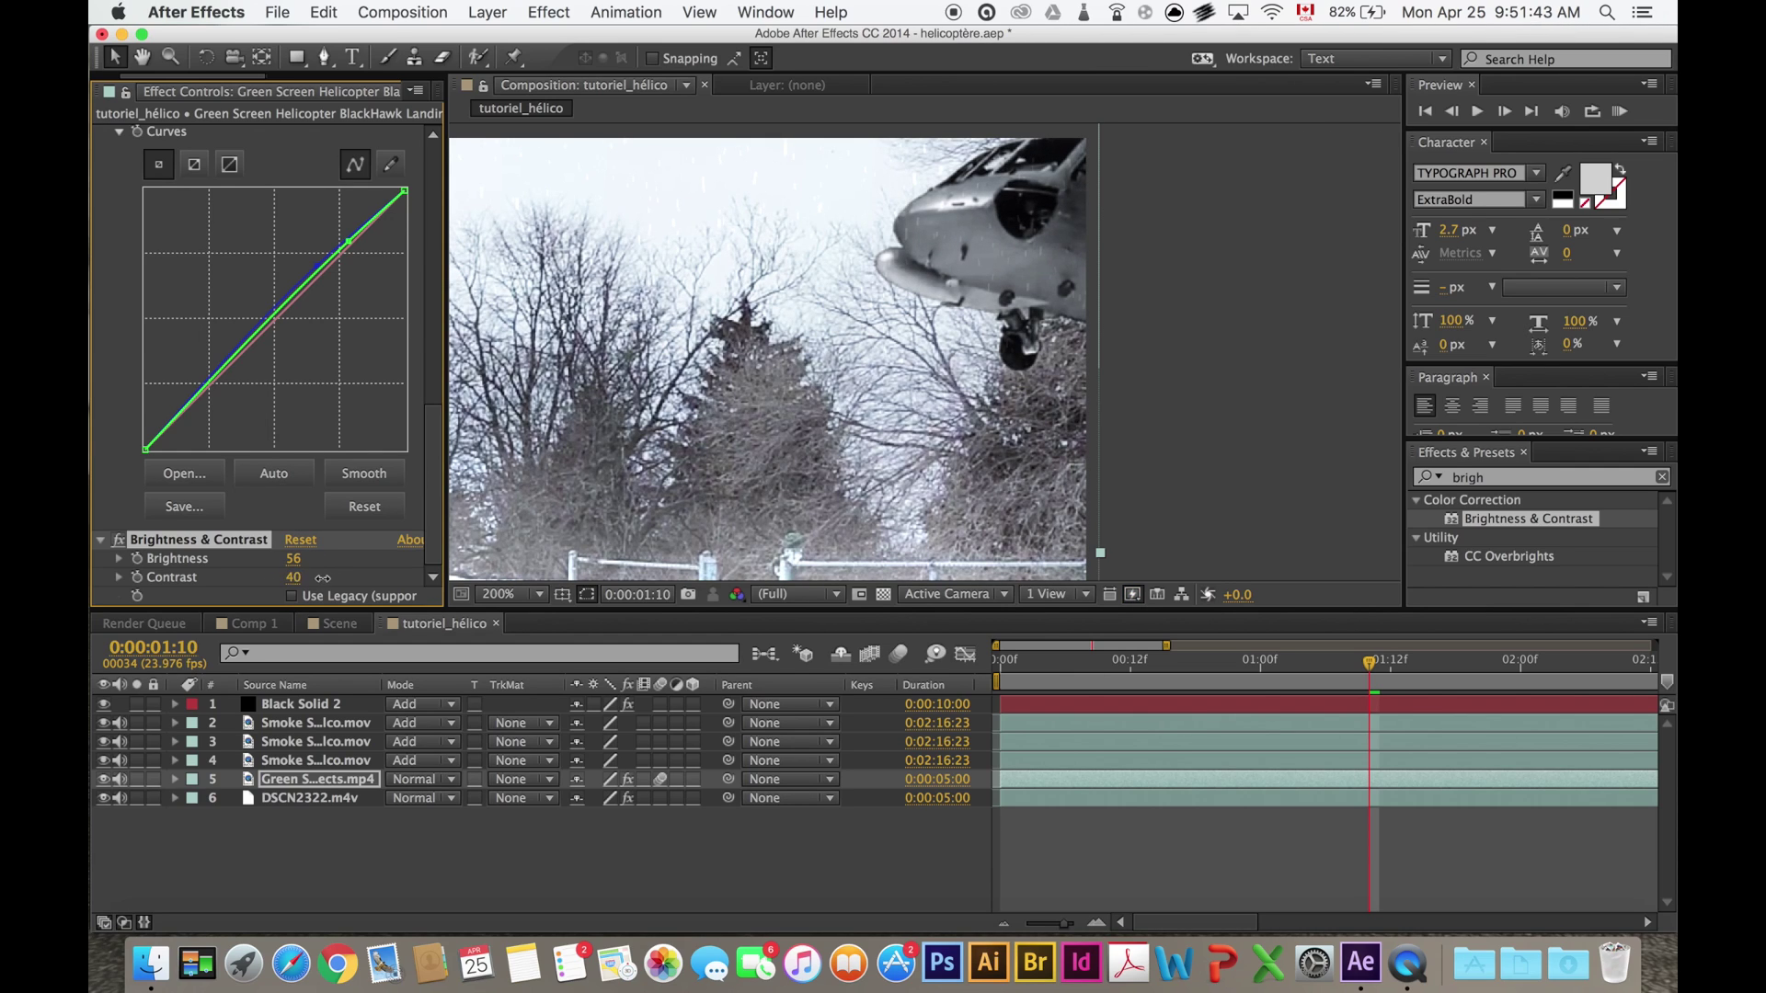
left_click_drag(297, 569, 331, 560)
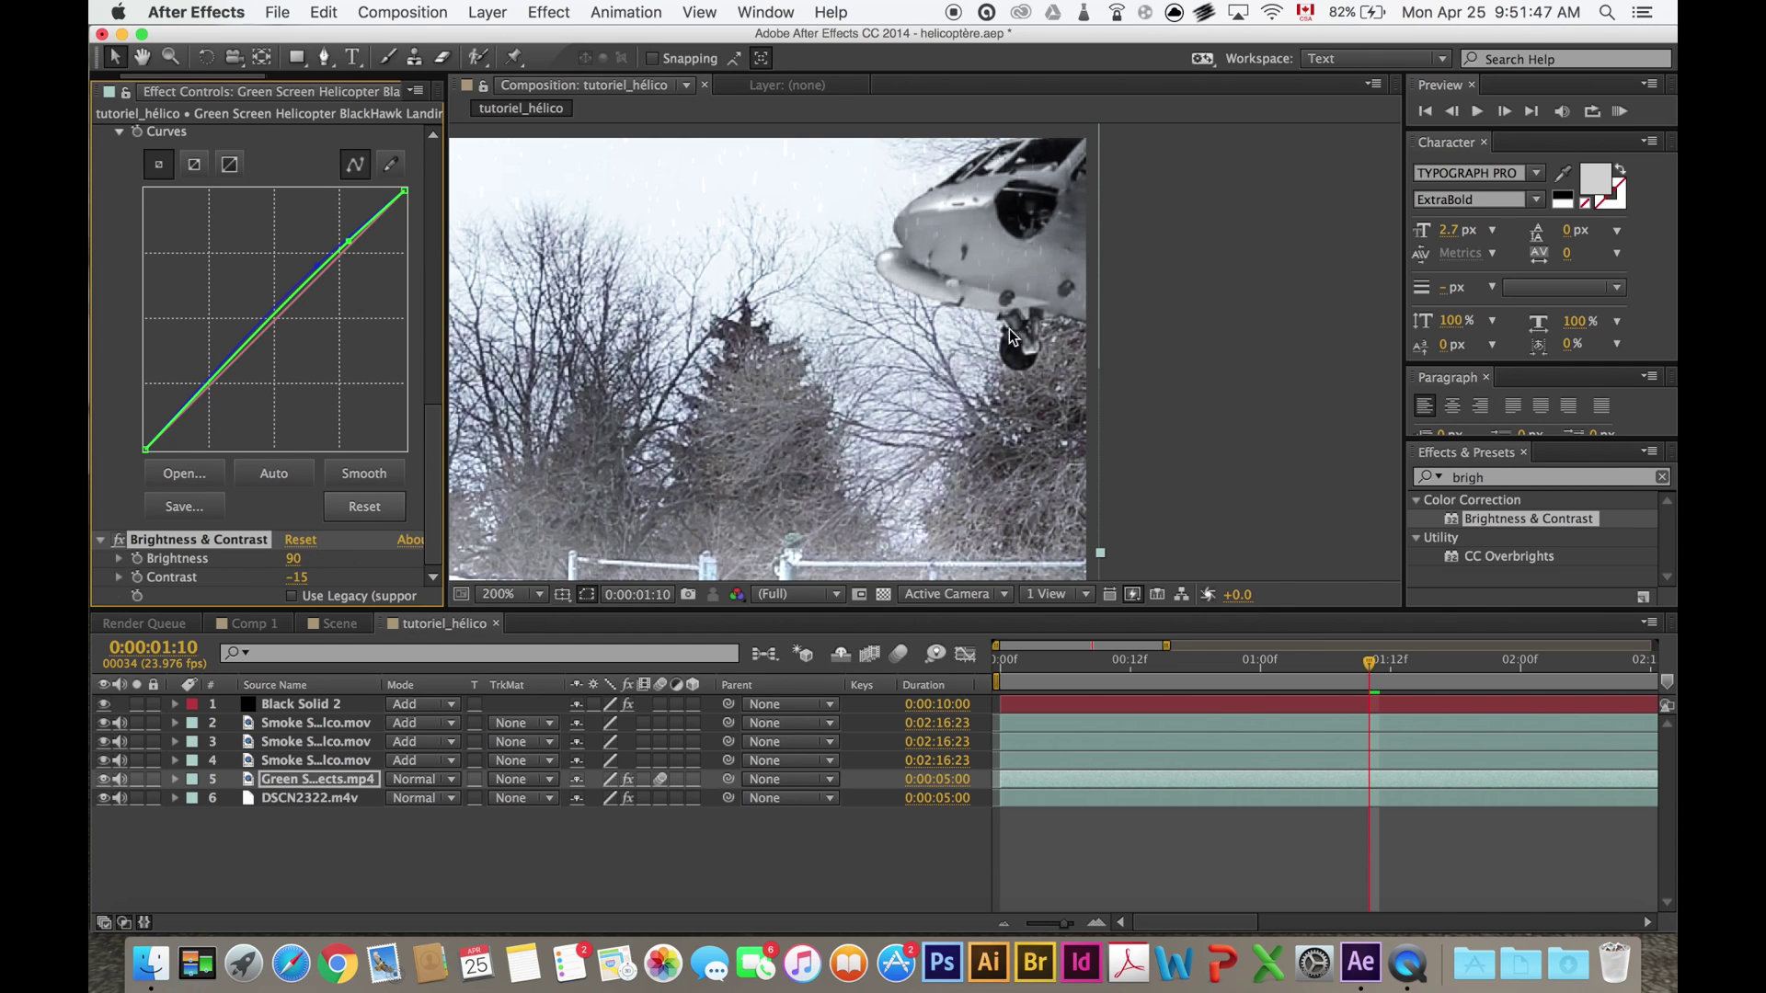
Examine the brightened helicopter against the snowy background at 0:00:02:05 and 0:00:01:09.
scroll(980, 334, "down", 2)
left_click_drag(1387, 679, 1584, 659)
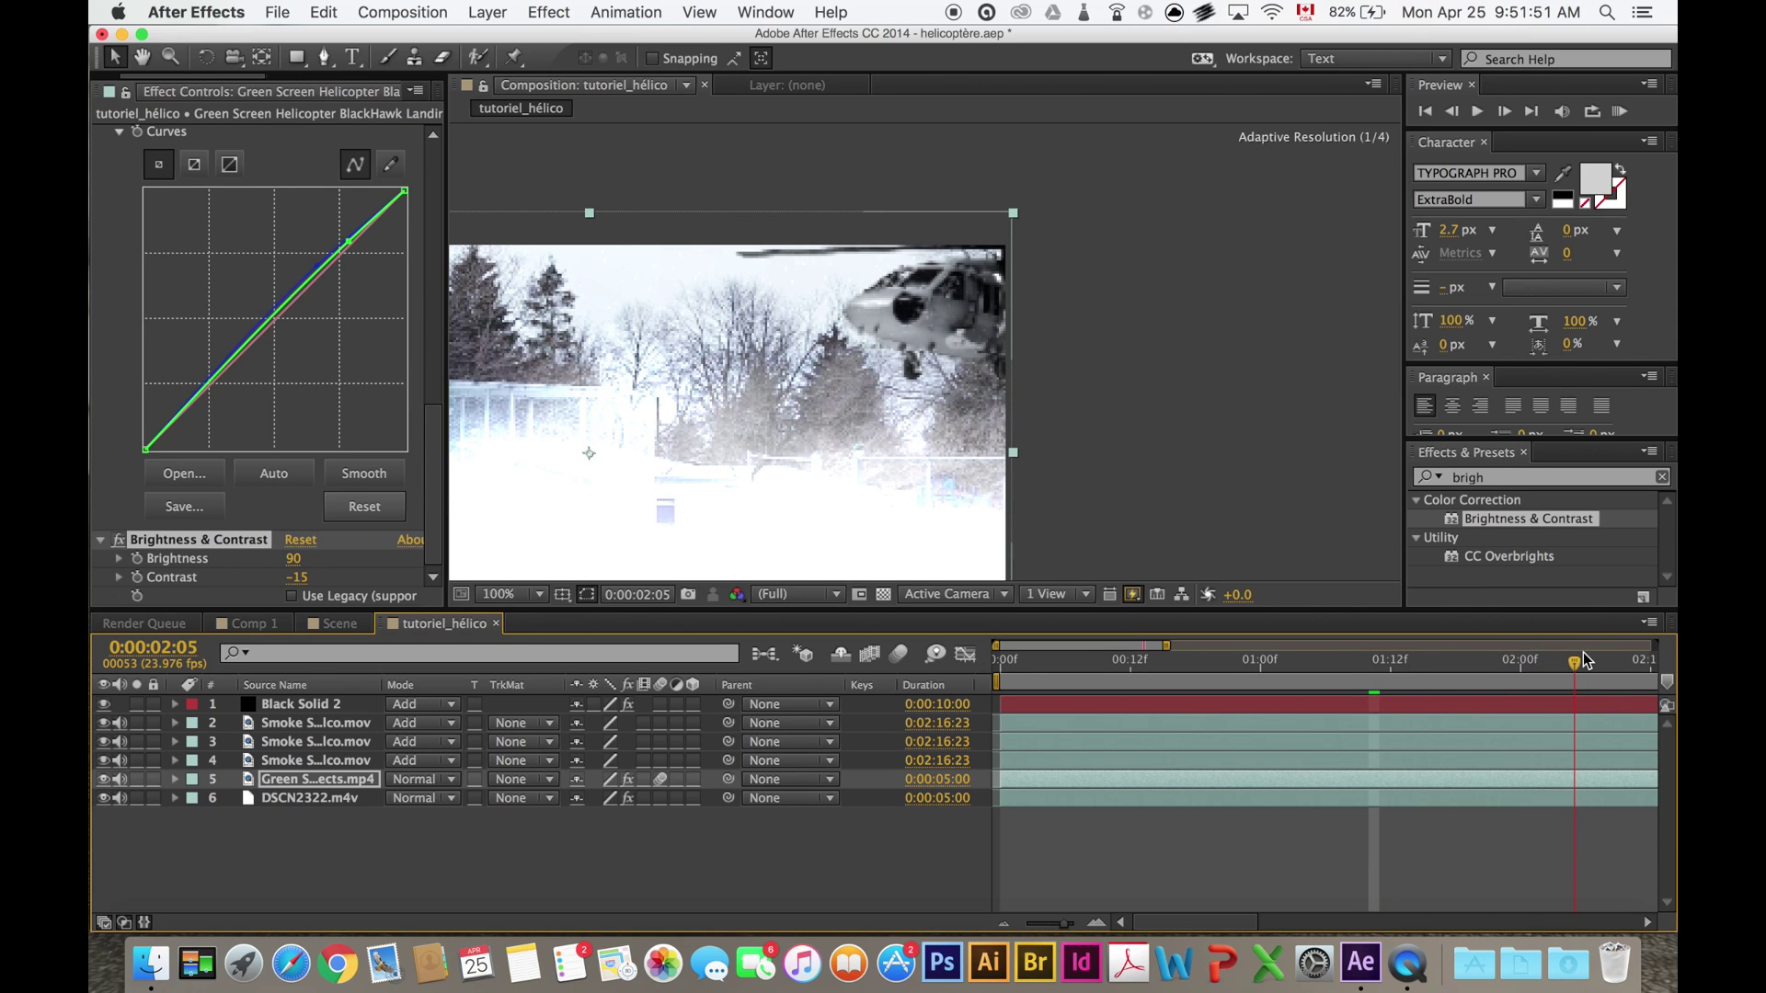
left_click(1358, 658)
scroll(986, 251, "up", 1)
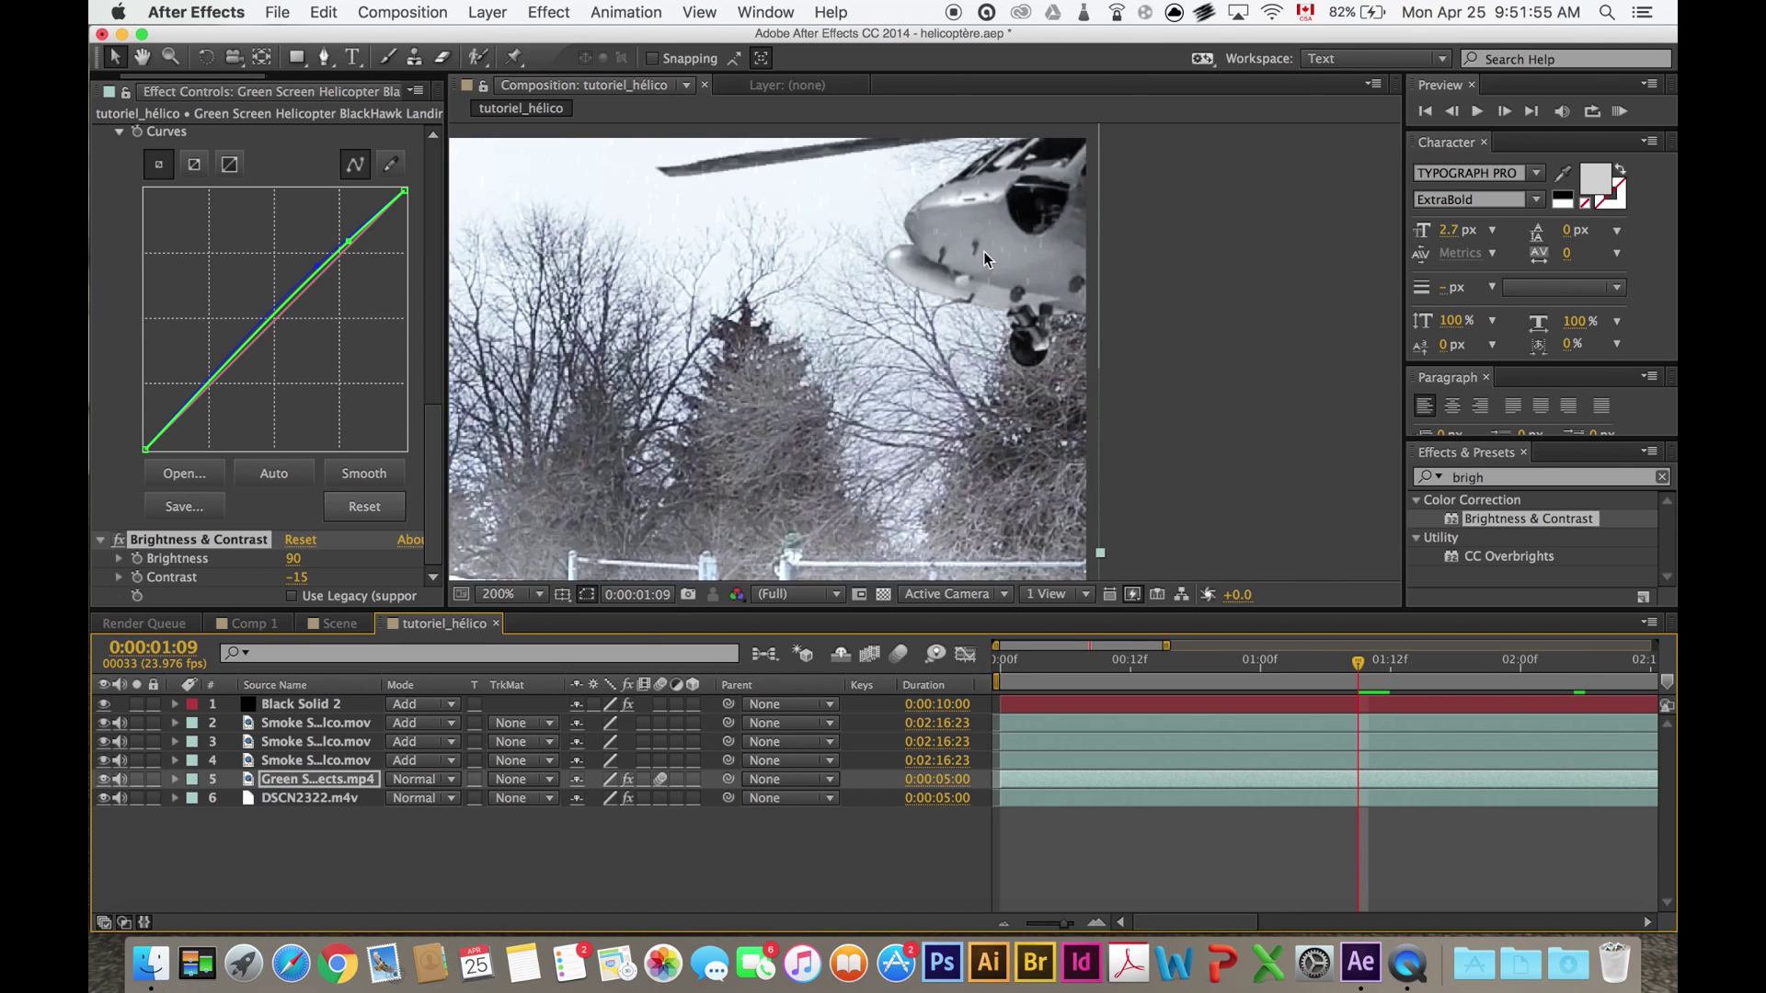
left_click_drag(1025, 218, 991, 313)
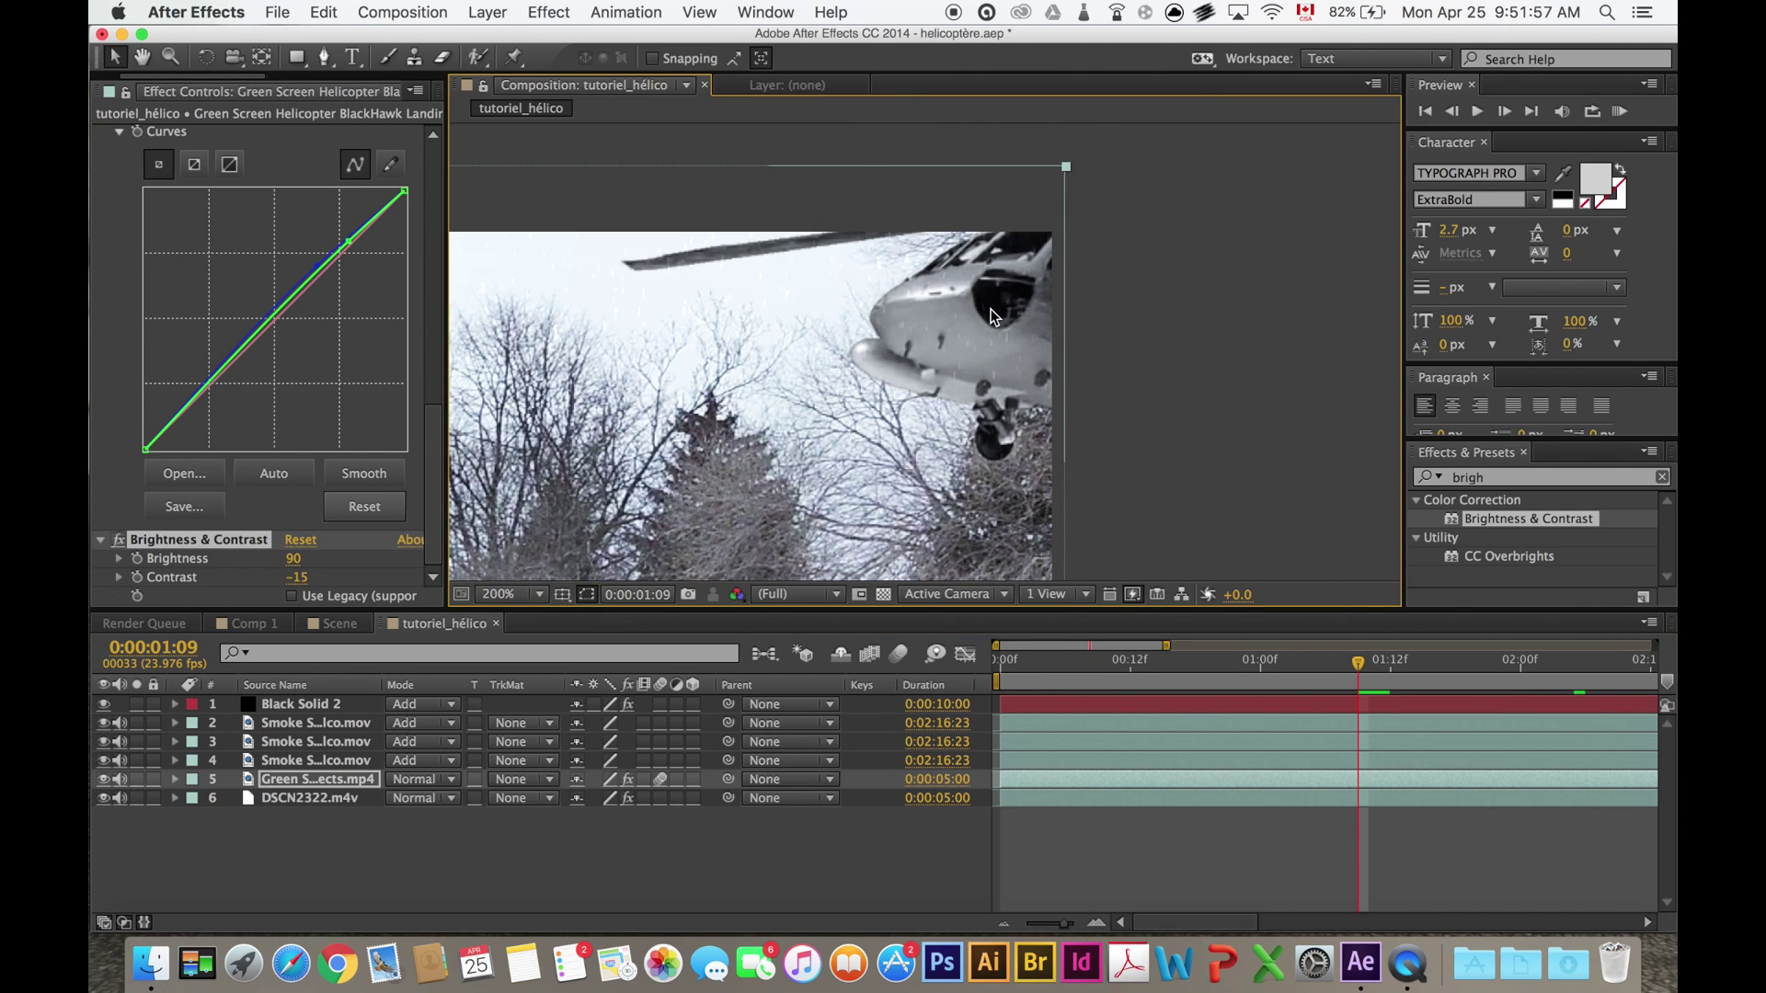
scroll(977, 318, "up", 1)
scroll(977, 314, "down", 1)
Set the Scene Depth of CC Snowfall on the black solid to 6080 and fine-tune the snowfall.
left_click_drag(942, 324, 1130, 258)
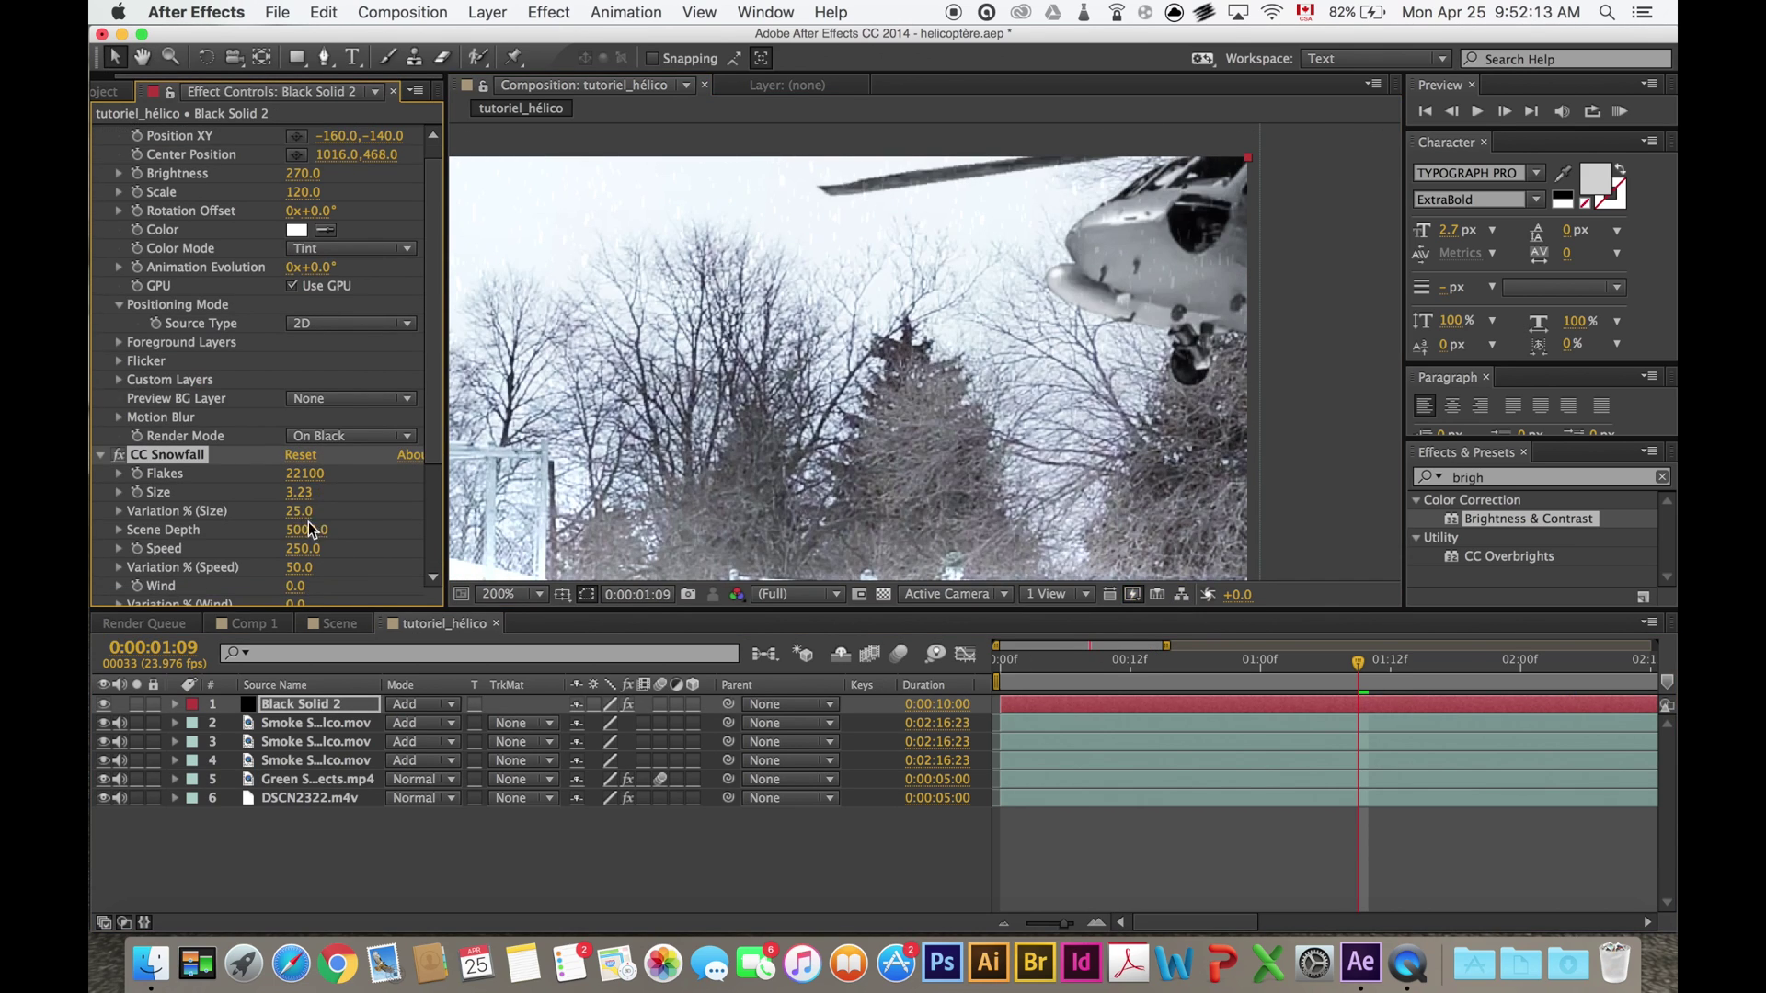
scroll(321, 518, "down", 3)
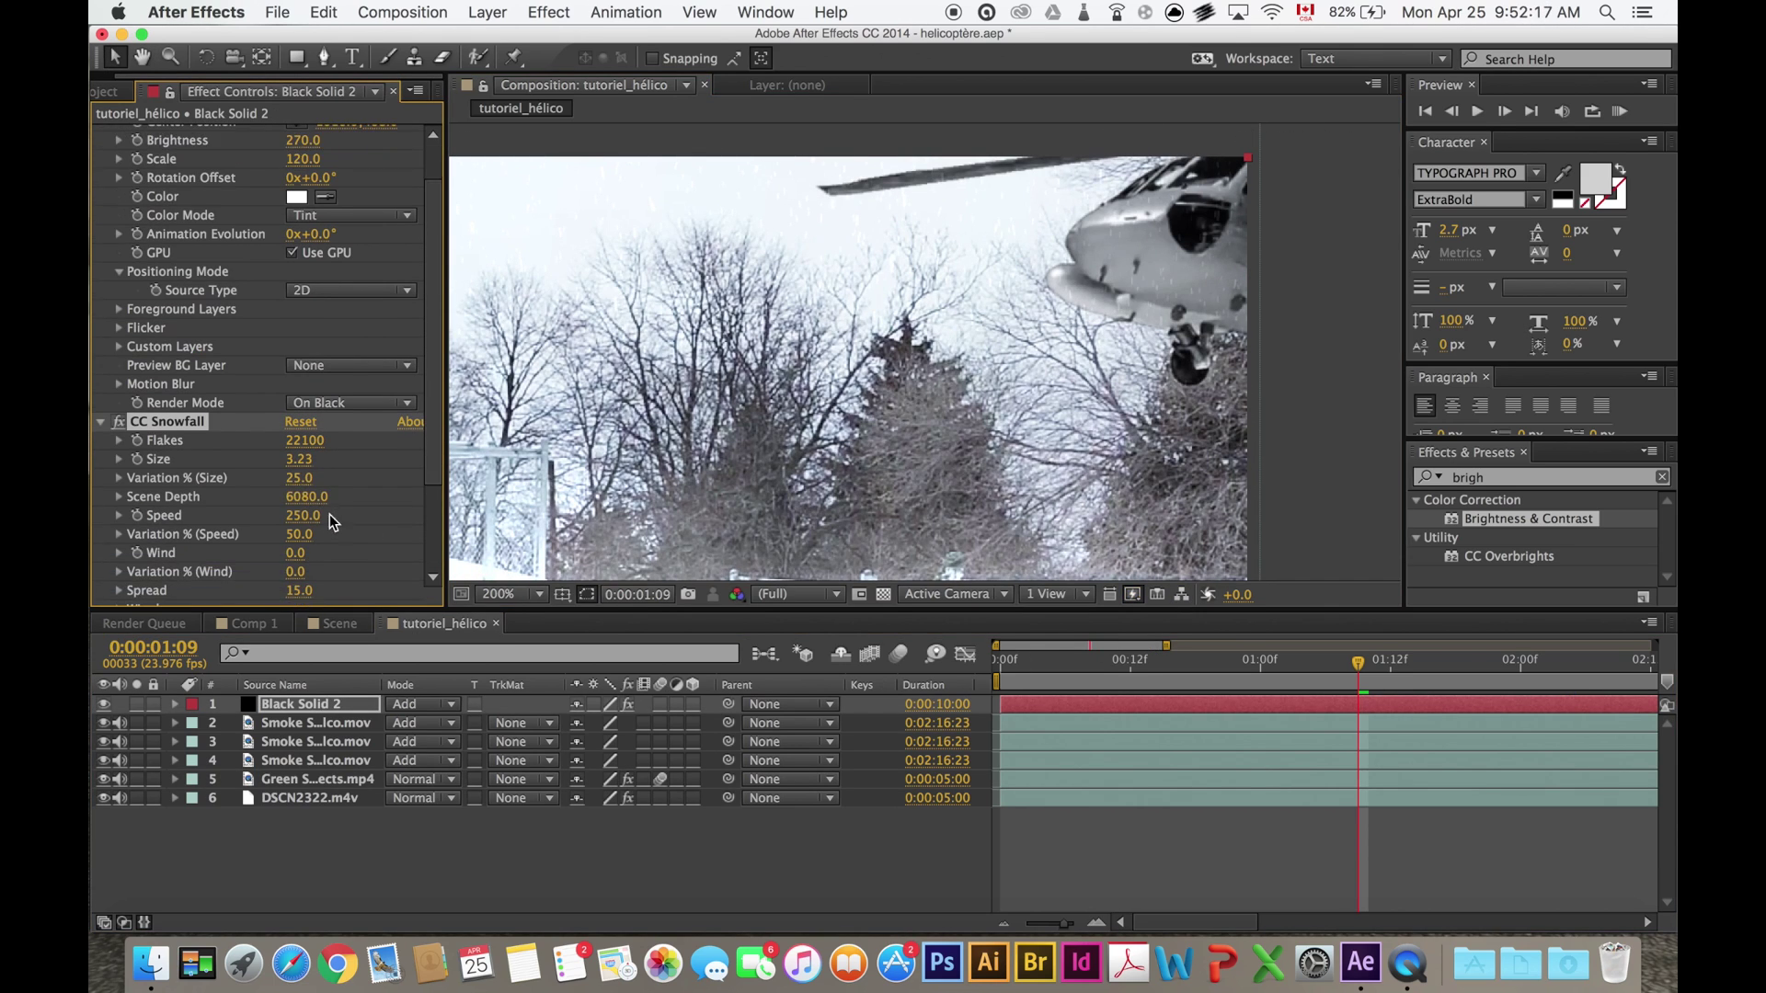
scroll(333, 515, "down", 3)
left_click_drag(294, 486, 341, 480)
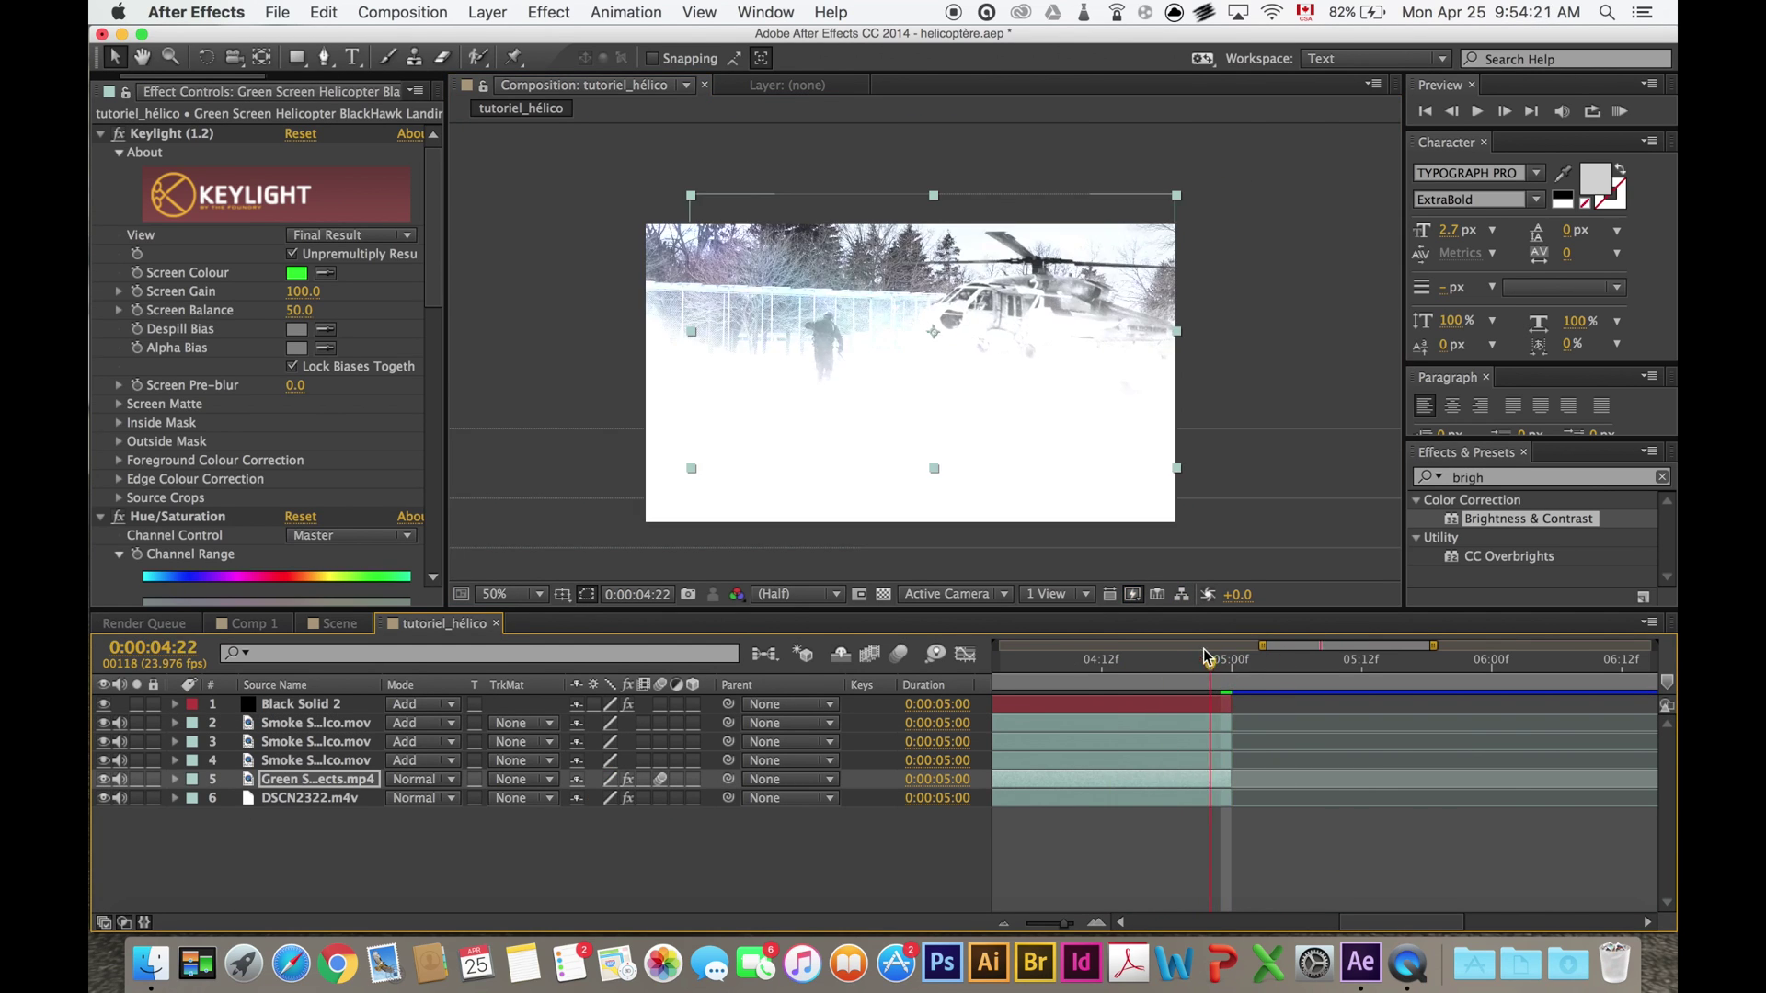
Examine the helicopter, smoke and snowfall composite across the timeline from 0:00:01:09 to 0:00:04:18.
left_click_drag(1353, 923, 1137, 917)
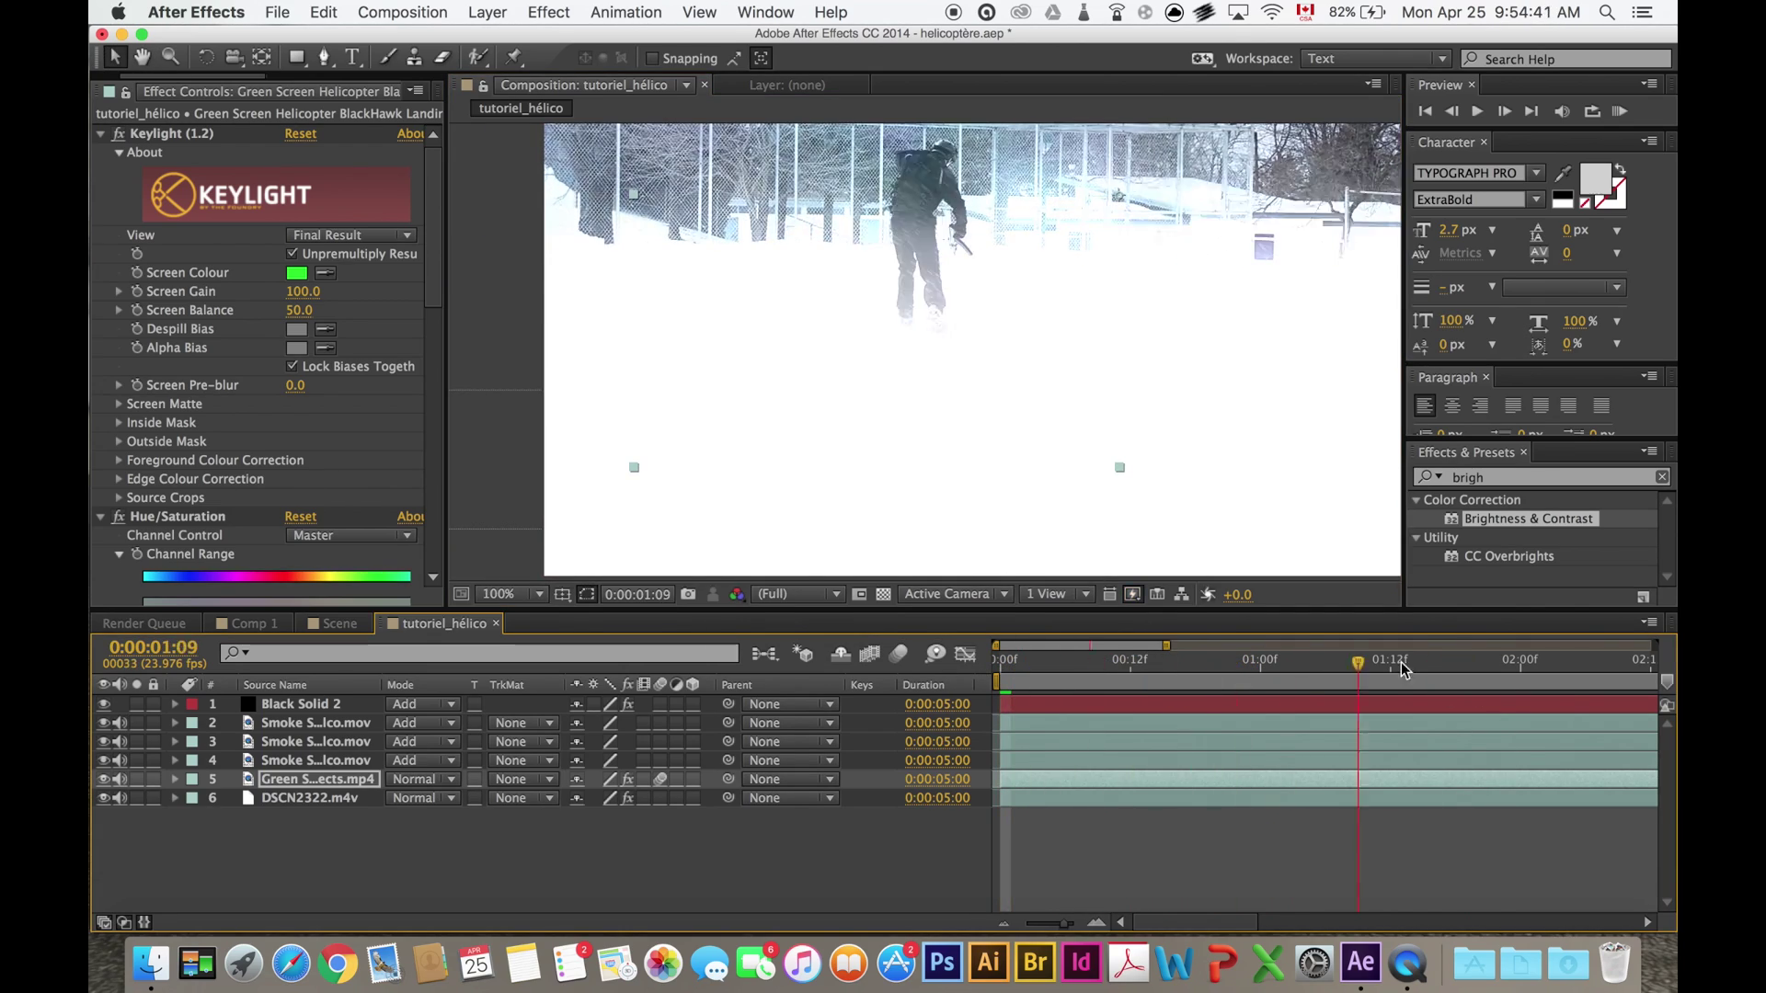
left_click_drag(1400, 662, 1447, 665)
left_click_drag(1104, 304, 850, 441)
left_click_drag(1447, 662, 1589, 664)
left_click_drag(1186, 922, 1246, 922)
left_click_drag(1290, 663, 1557, 666)
left_click_drag(1253, 921, 1329, 922)
left_click_drag(1167, 663, 1544, 669)
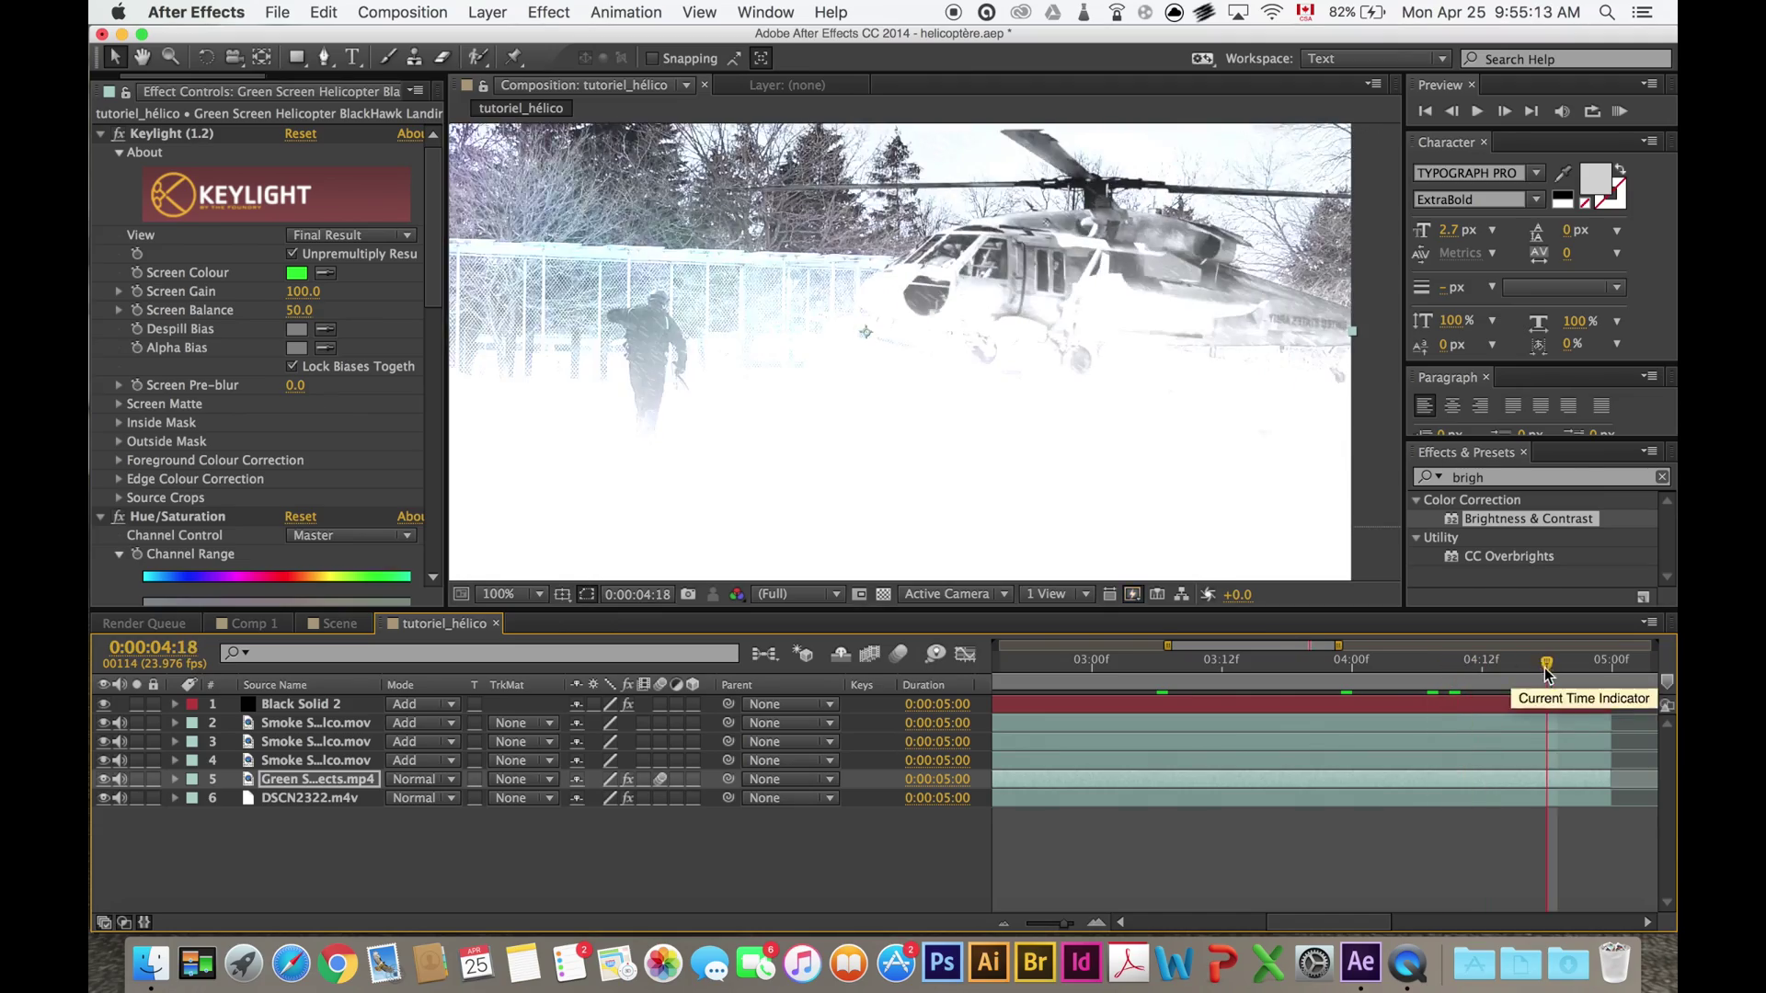
Render a RAM preview of the tutoriel_hélico composition, play it from the start, and move the current time to 0:00:04:23.
left_click(1618, 111)
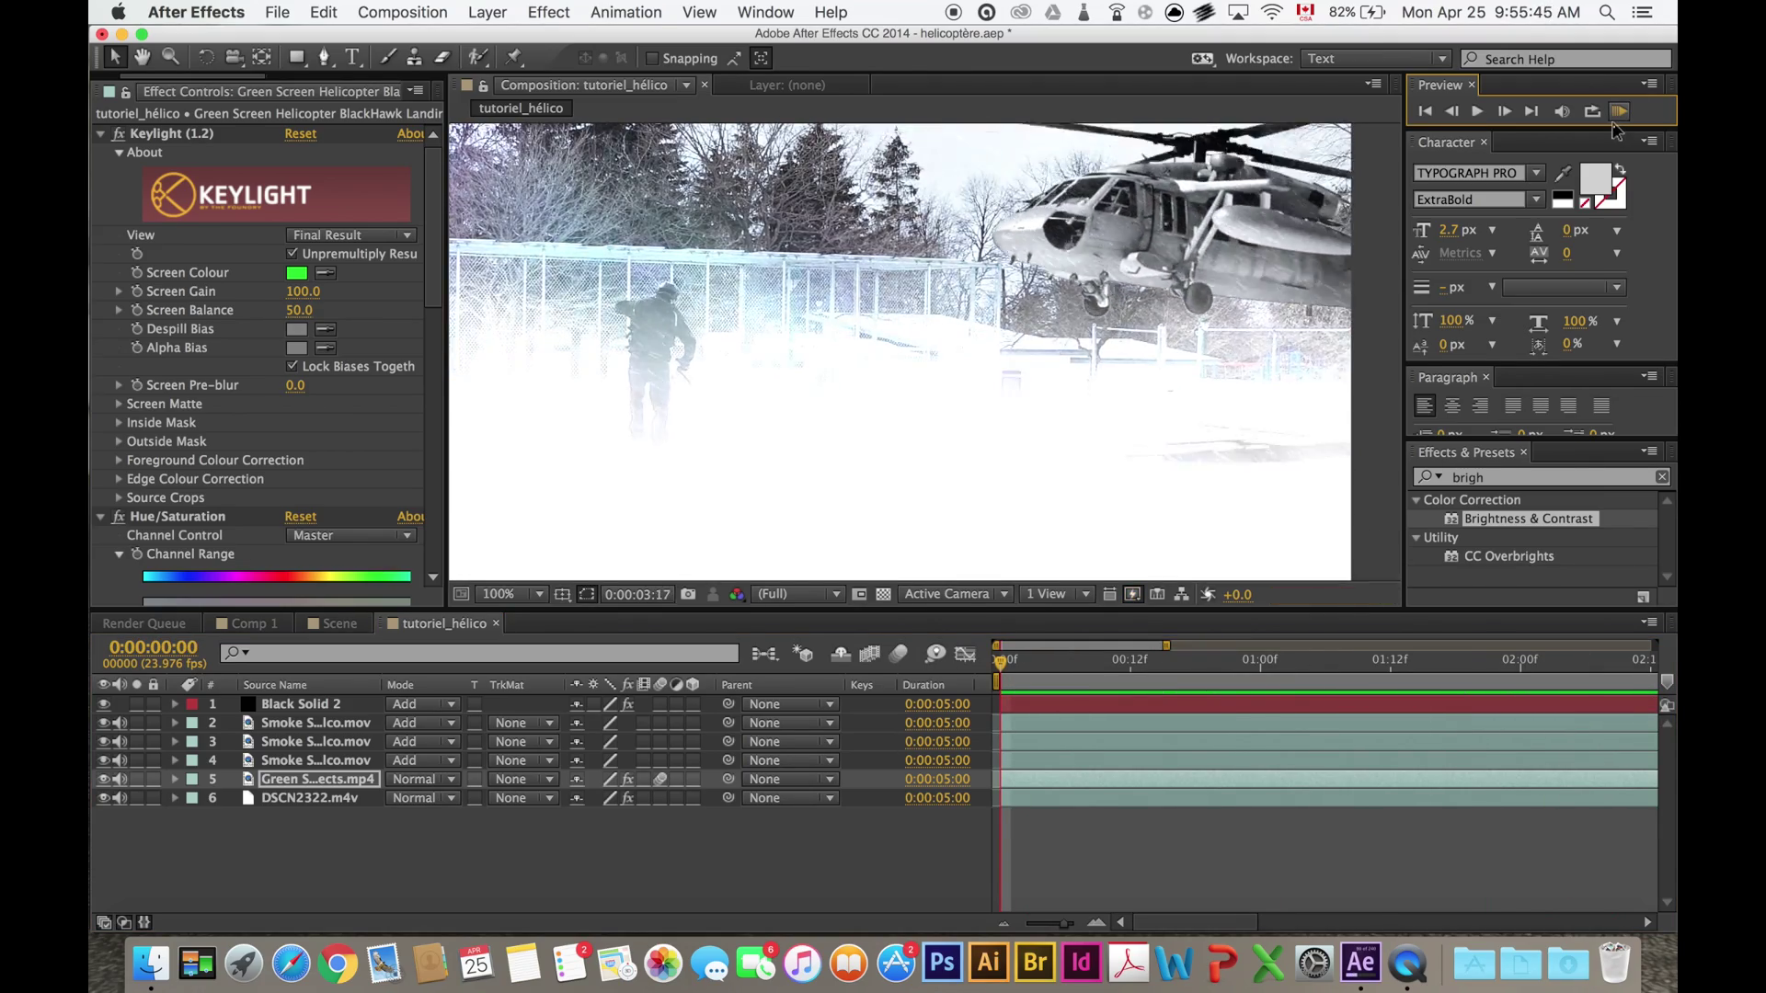
left_click(1479, 109)
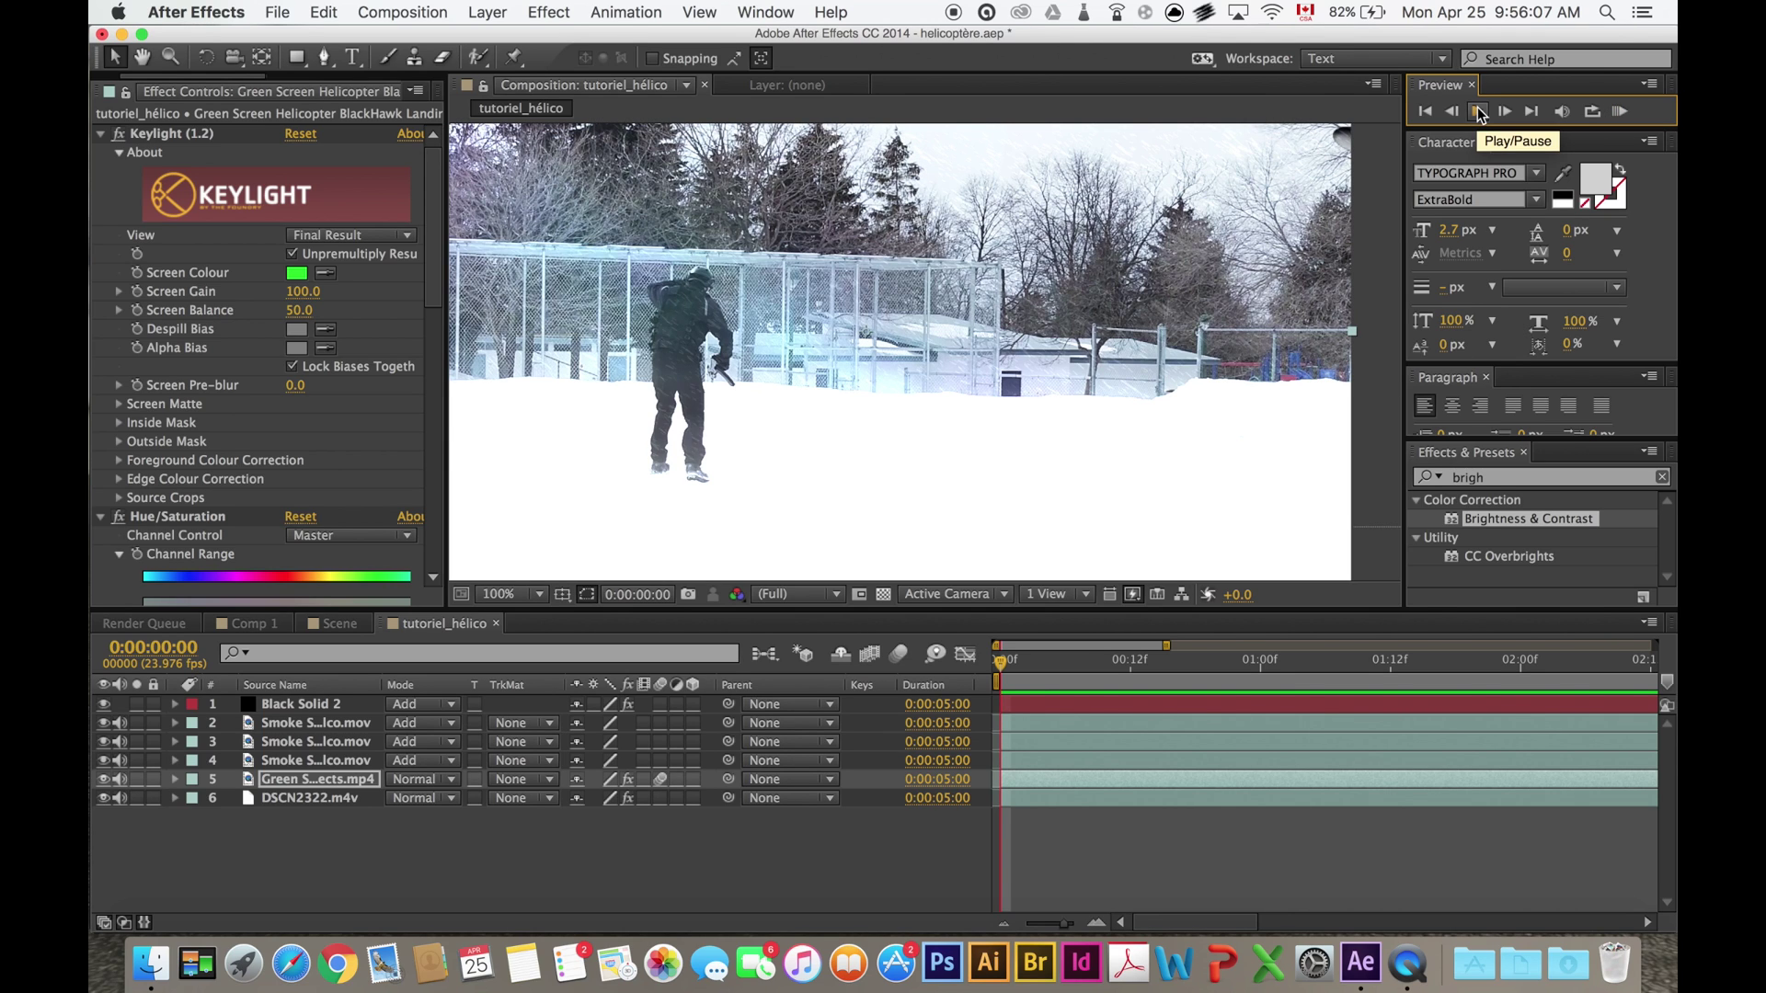
left_click(1478, 111)
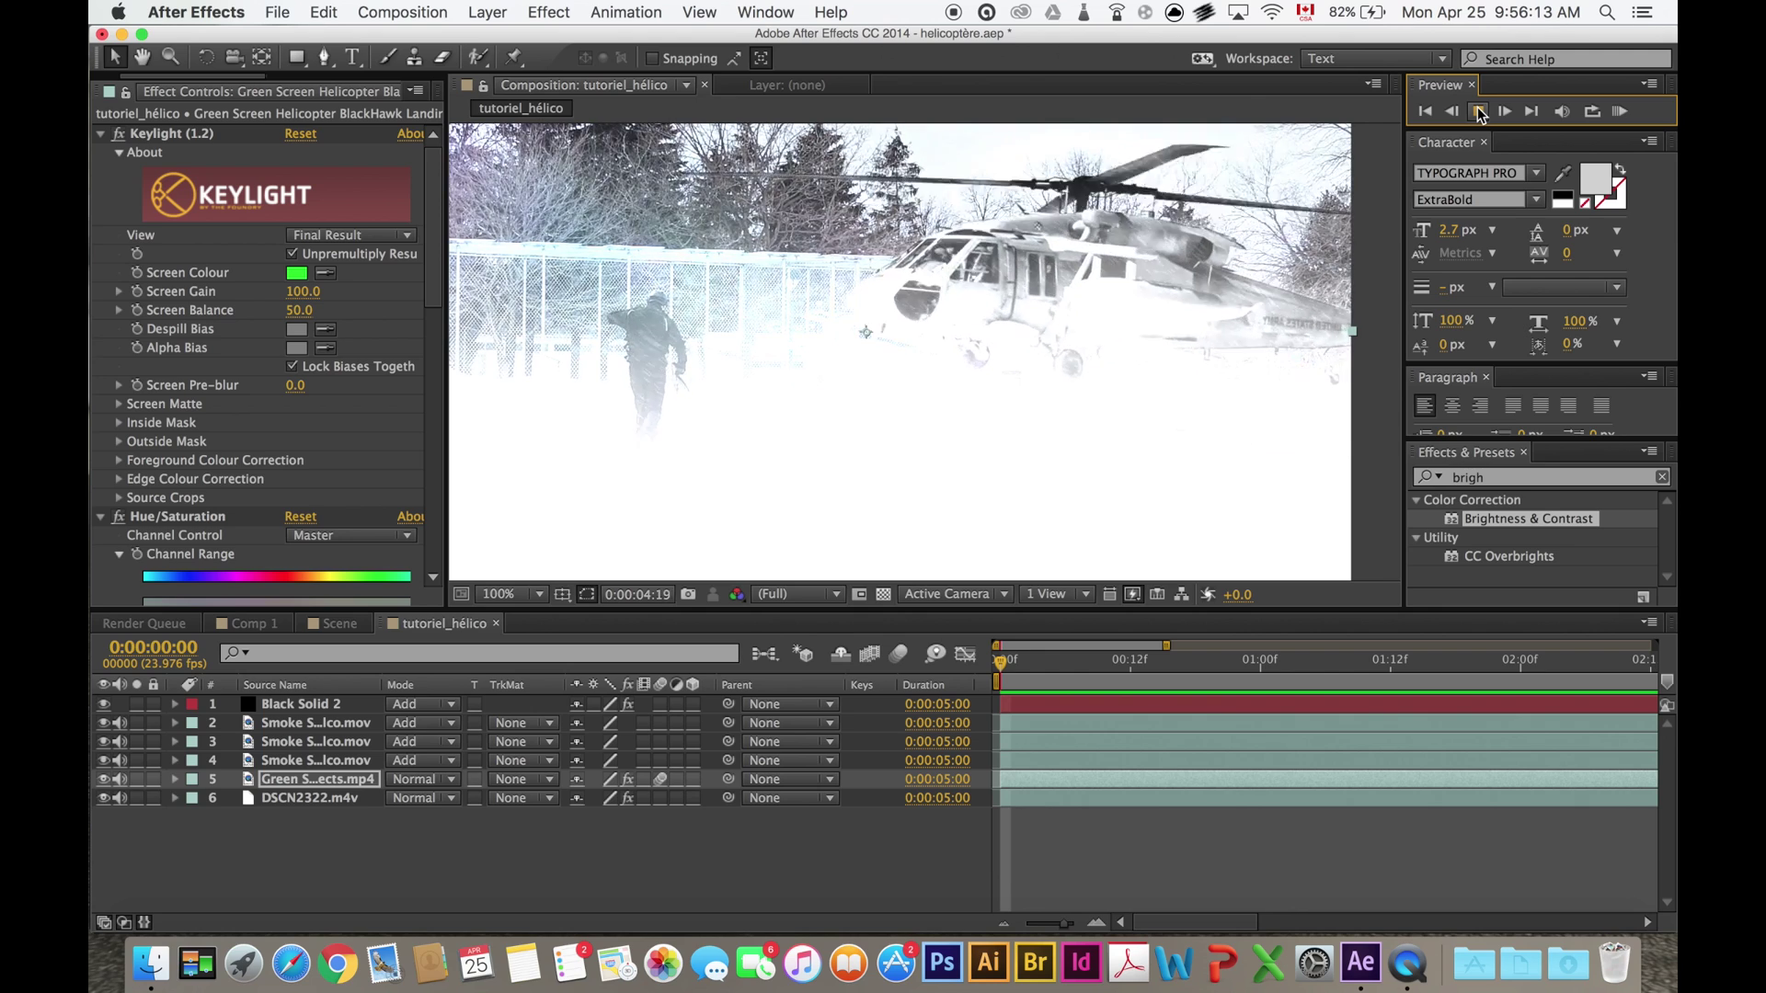
left_click(1477, 110)
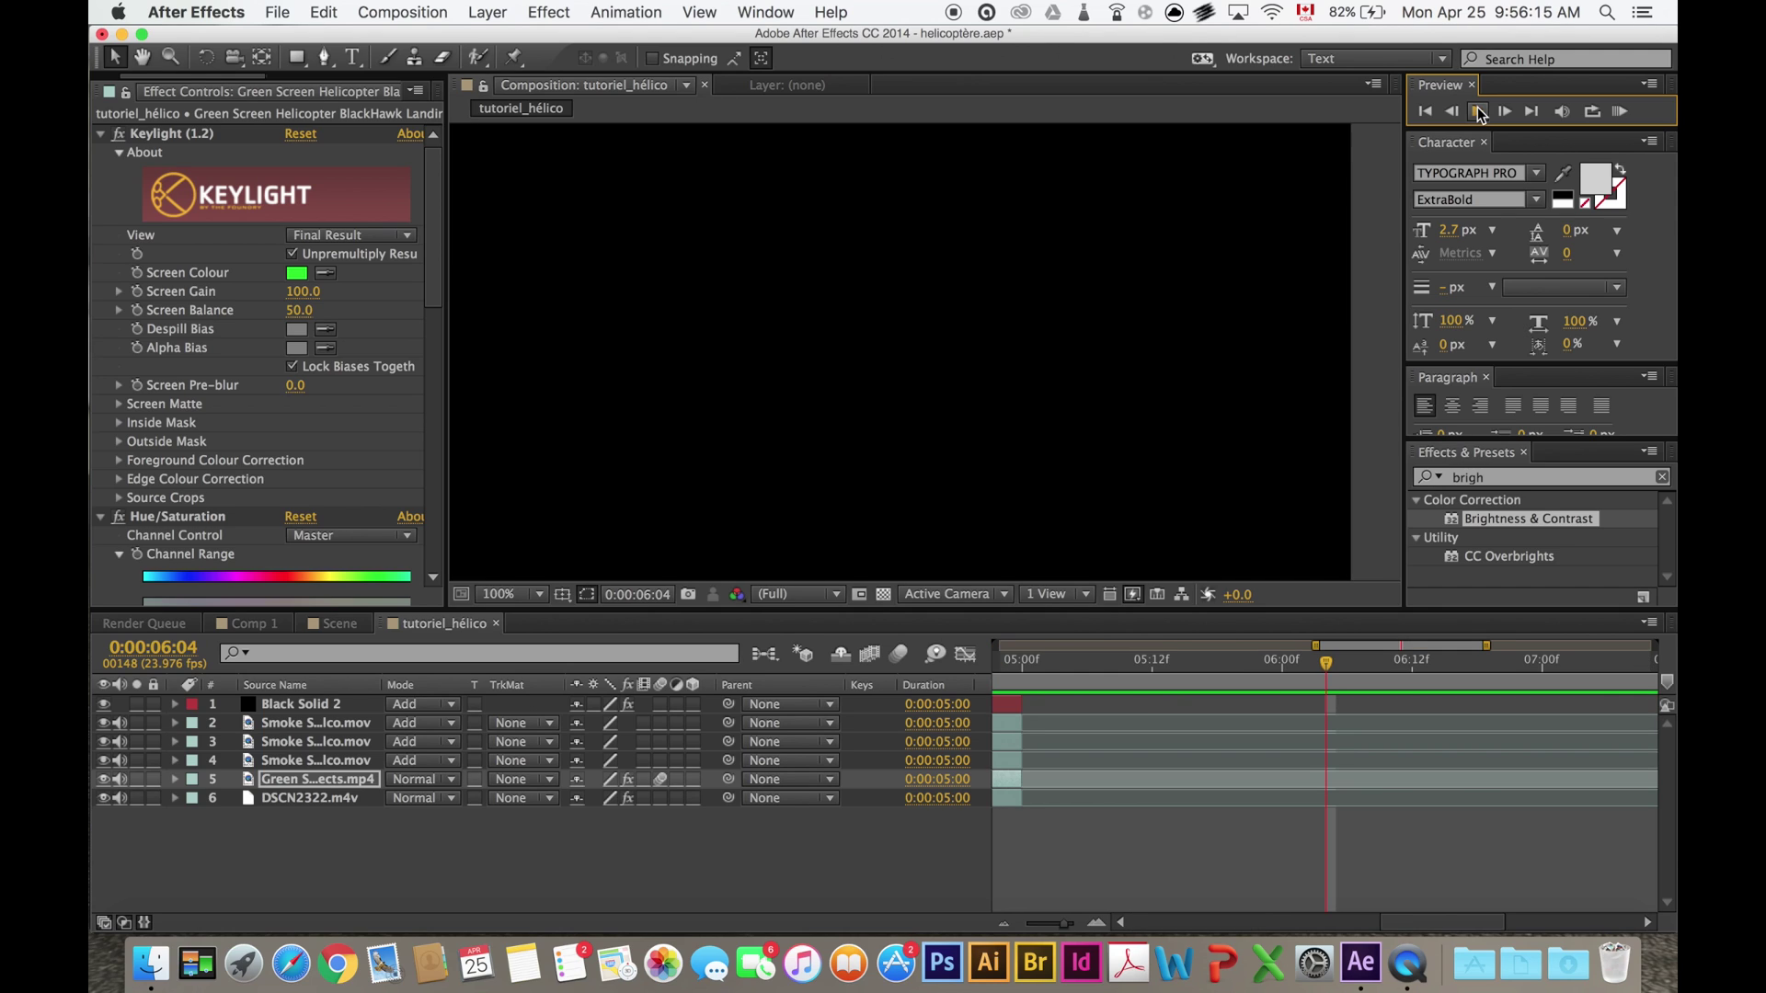
left_click(1013, 664)
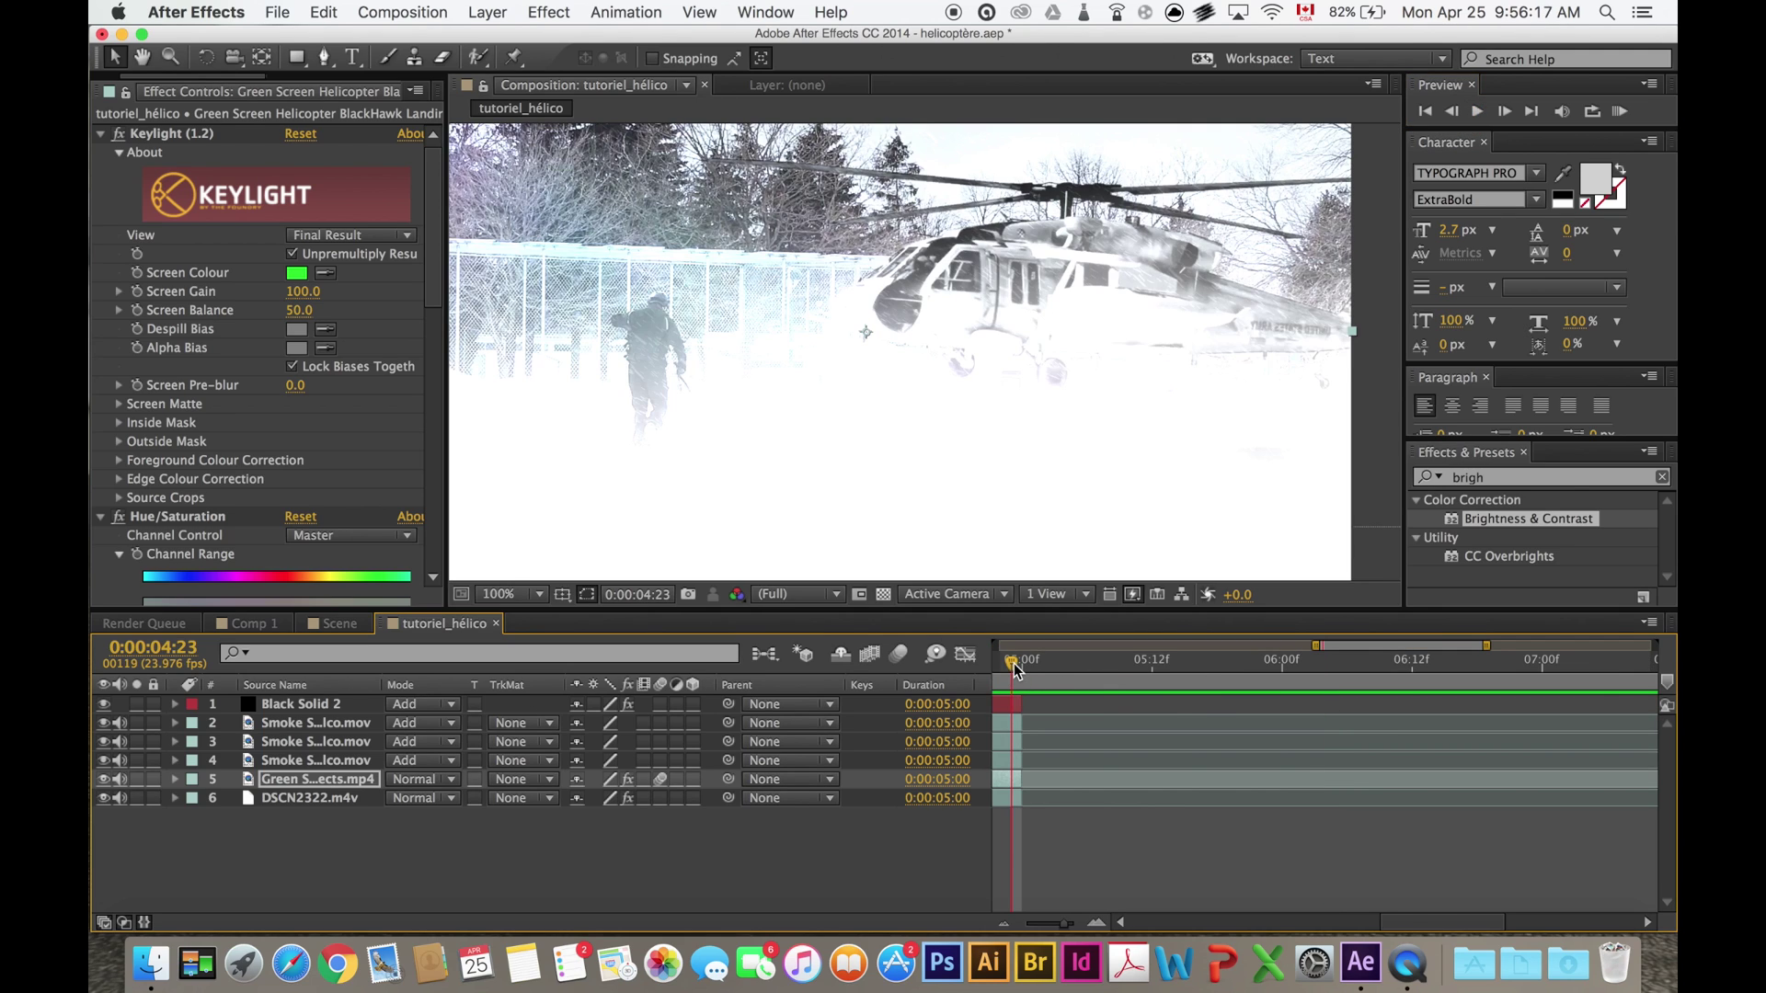